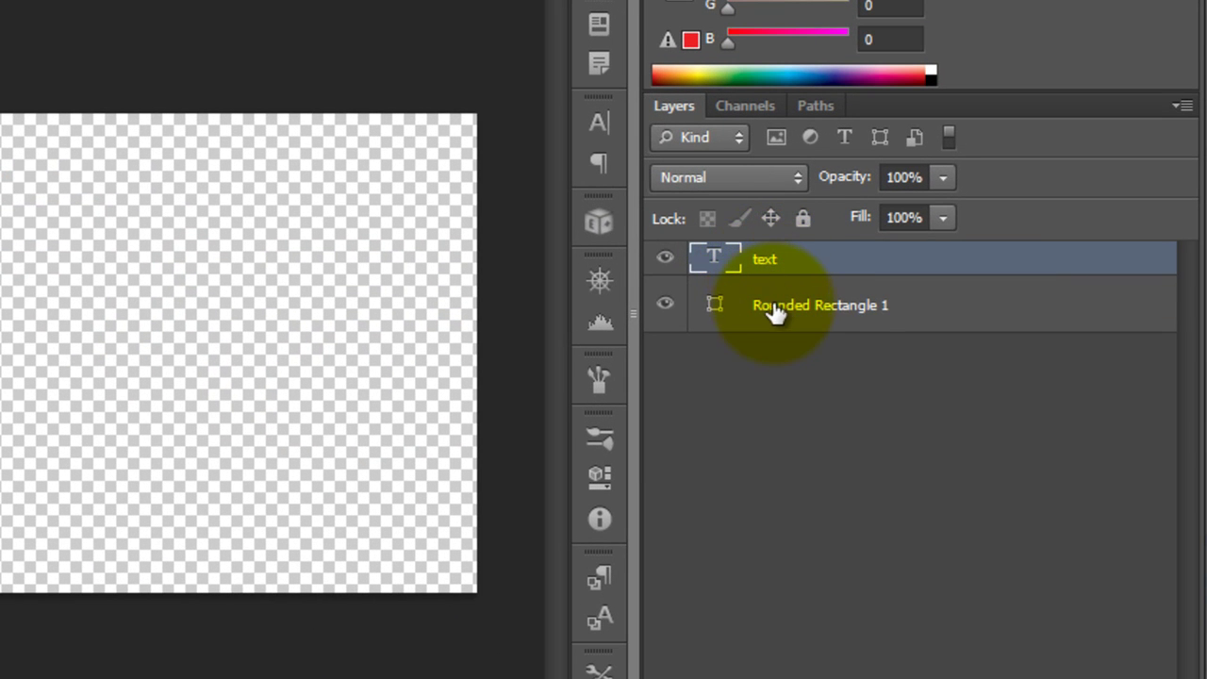
# Step: Group the text and Rounded Rectangle 1 layers, and name the group "my button"
pyautogui.click(724, 314)
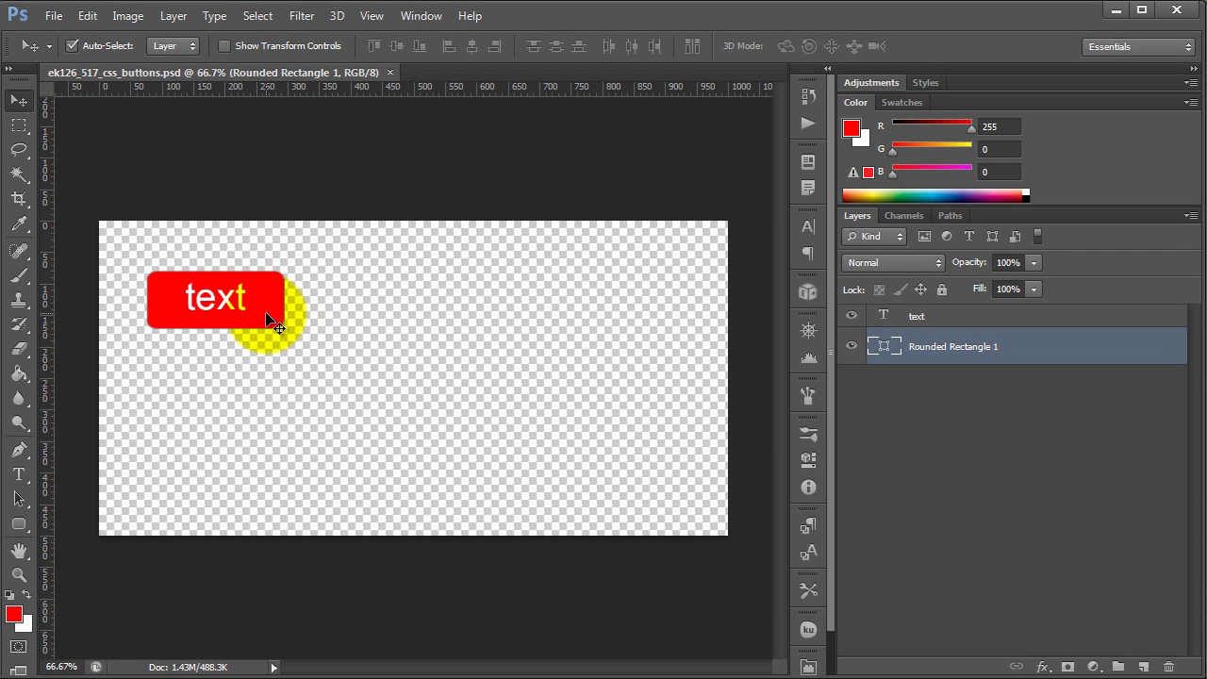
pyautogui.click(236, 313)
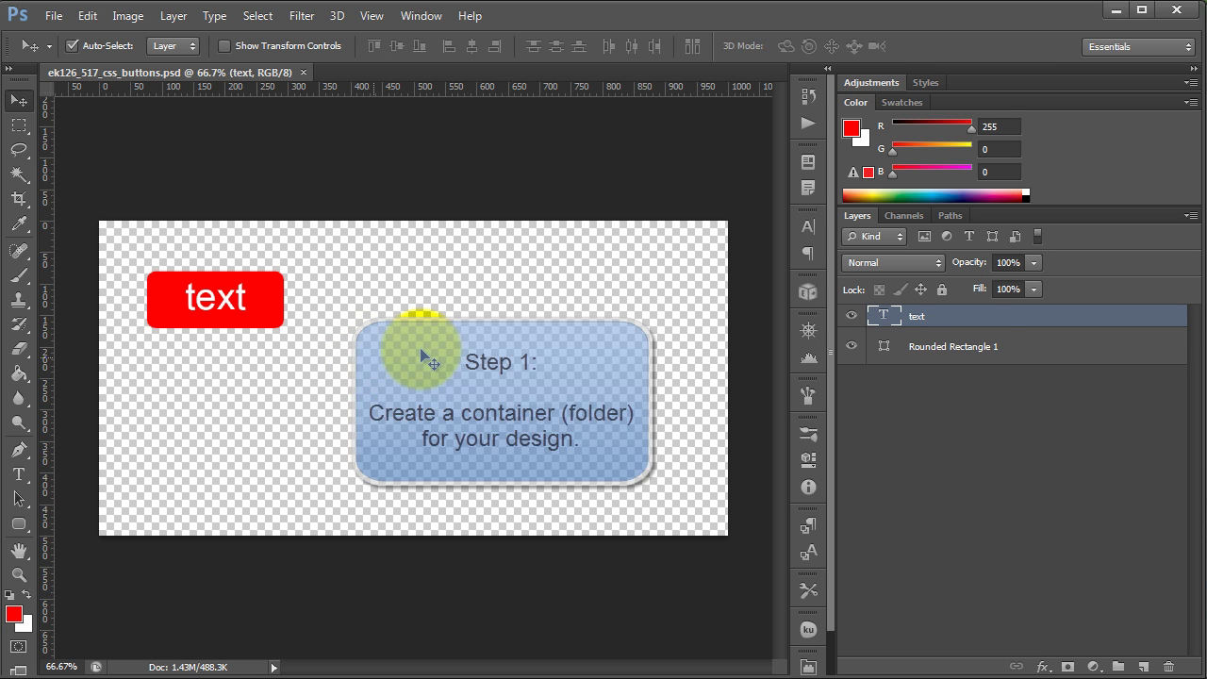
pyautogui.click(962, 354)
pyautogui.keyDown('shift'); pyautogui.click(928, 318); pyautogui.keyUp('shift')
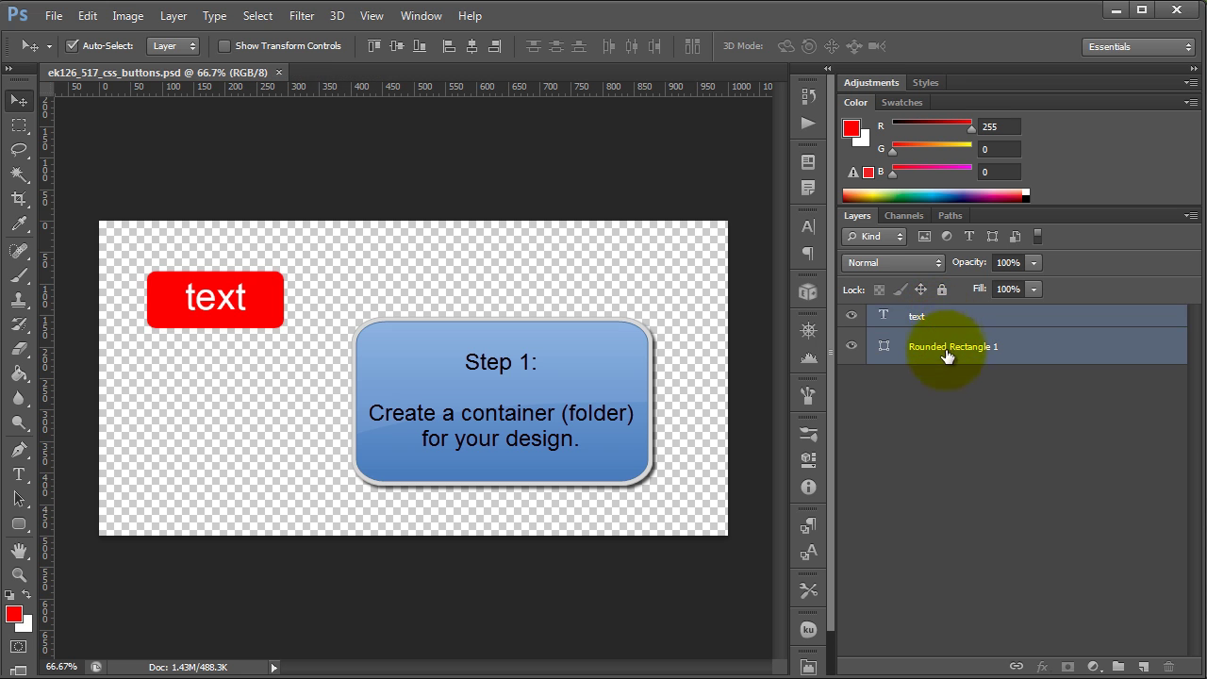
pyautogui.hotkey('ctrl', 'g')
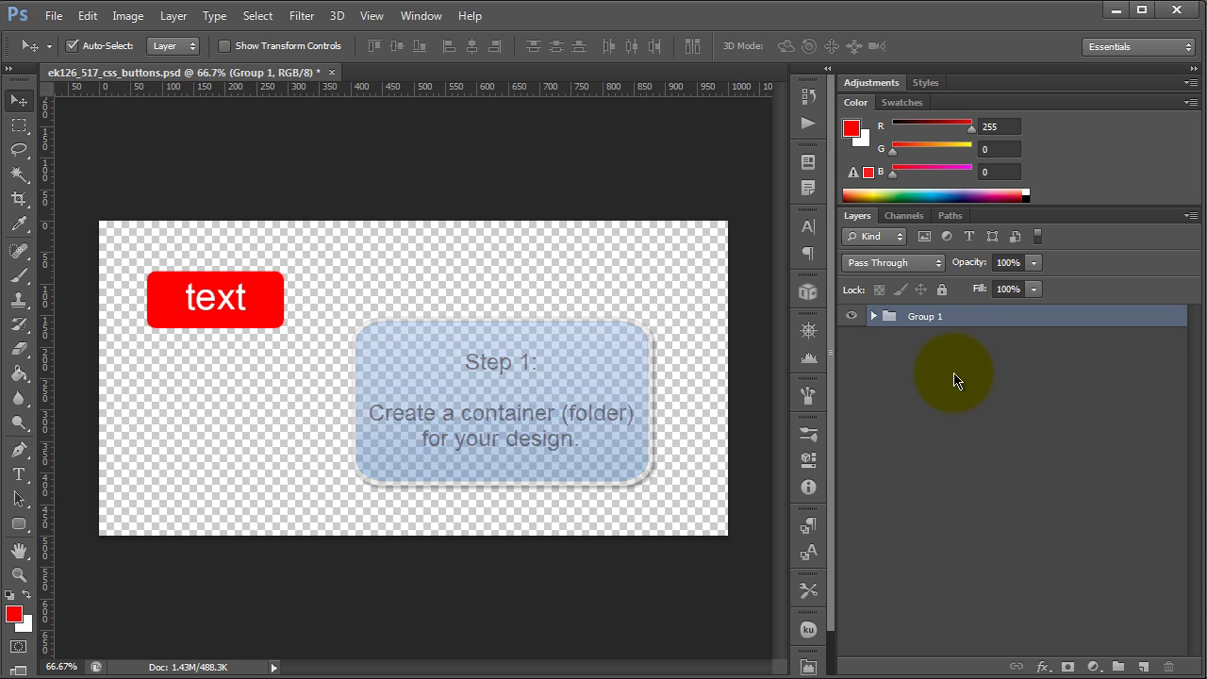
pyautogui.click(873, 316)
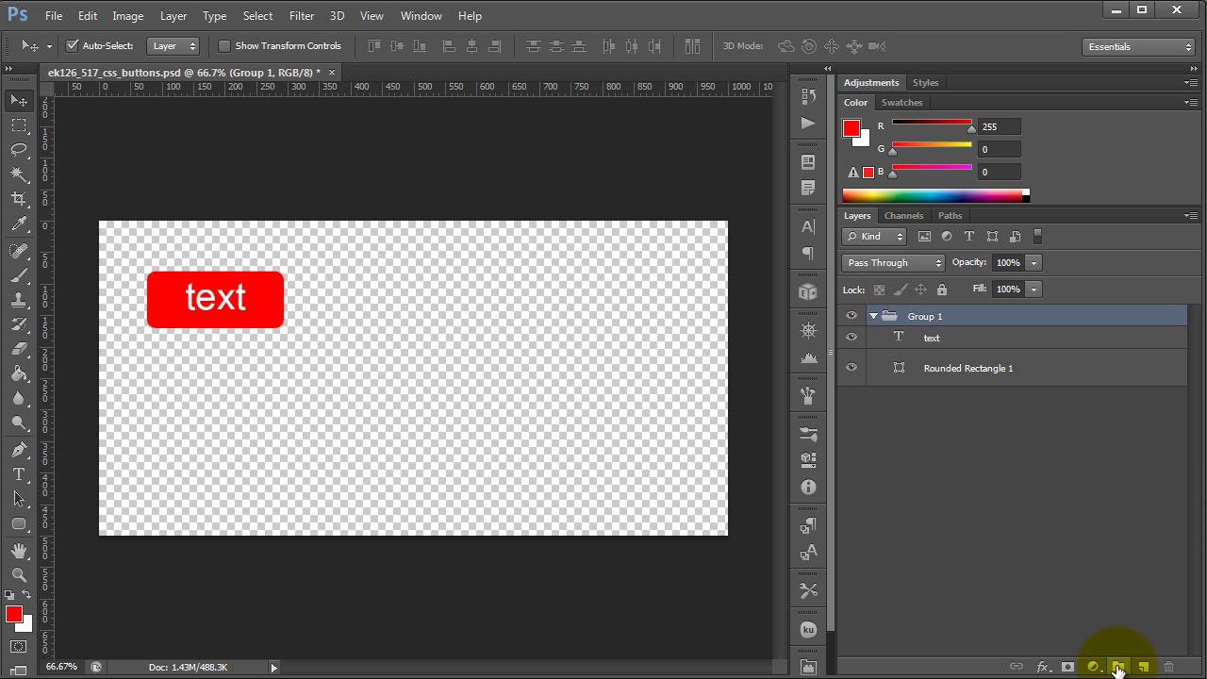
pyautogui.doubleClick(926, 318)
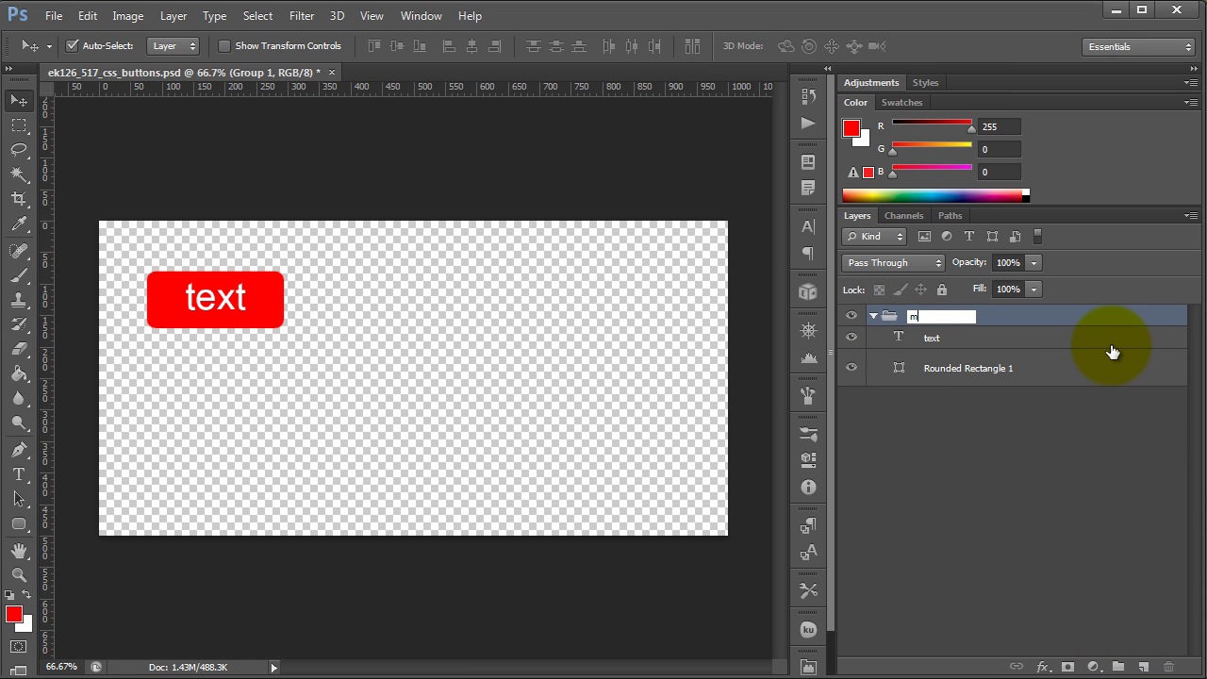
pyautogui.write('my button')
pyautogui.press('Return')
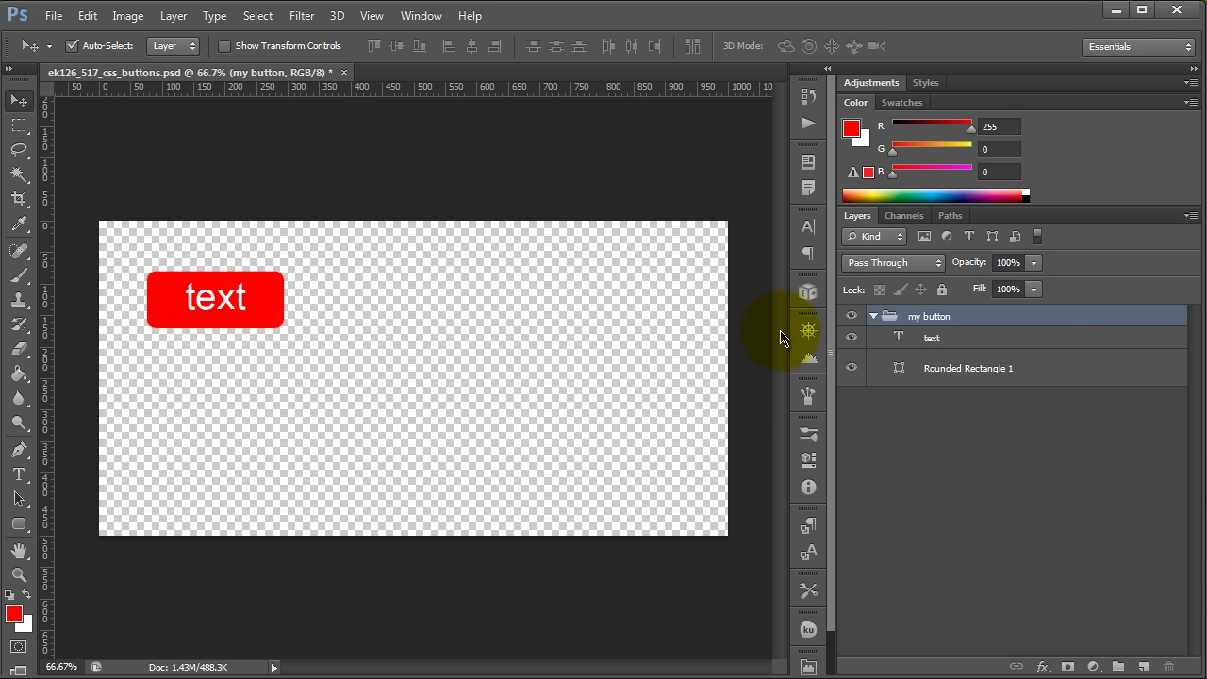
# Step: Open Export Kit past its update notice, choose HTML5 as the export type and update the template files
pyautogui.click(807, 294)
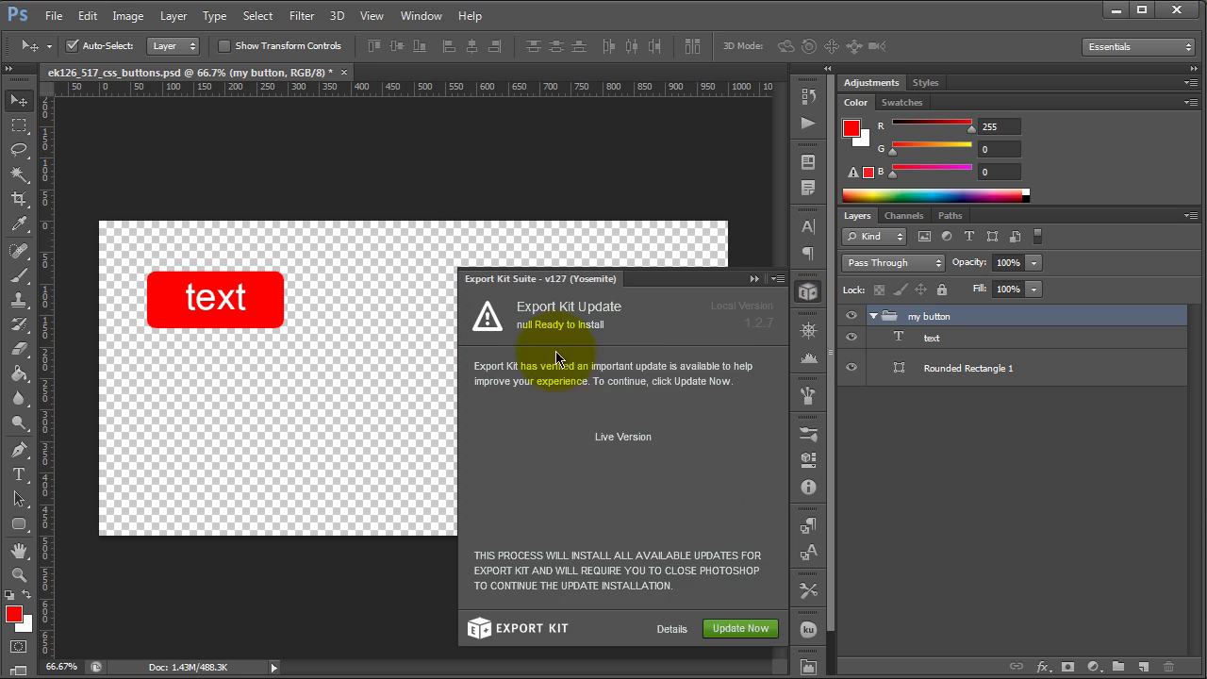
pyautogui.click(655, 628)
pyautogui.click(715, 304)
pyautogui.click(582, 218)
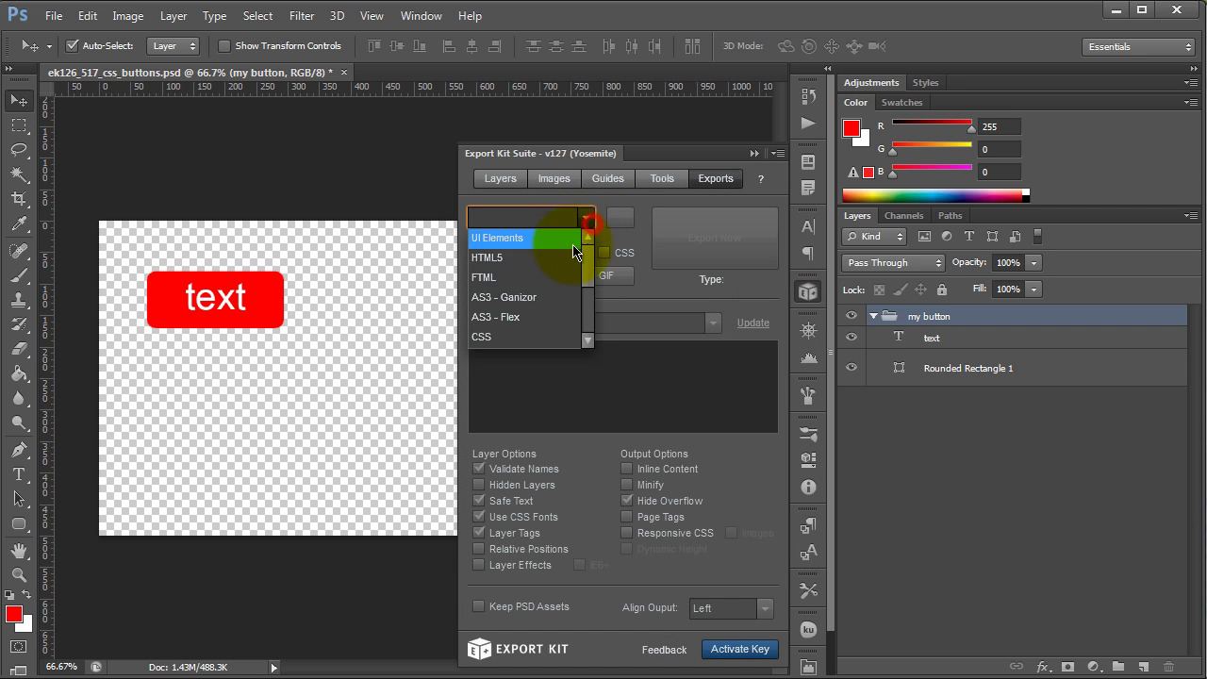
pyautogui.click(528, 259)
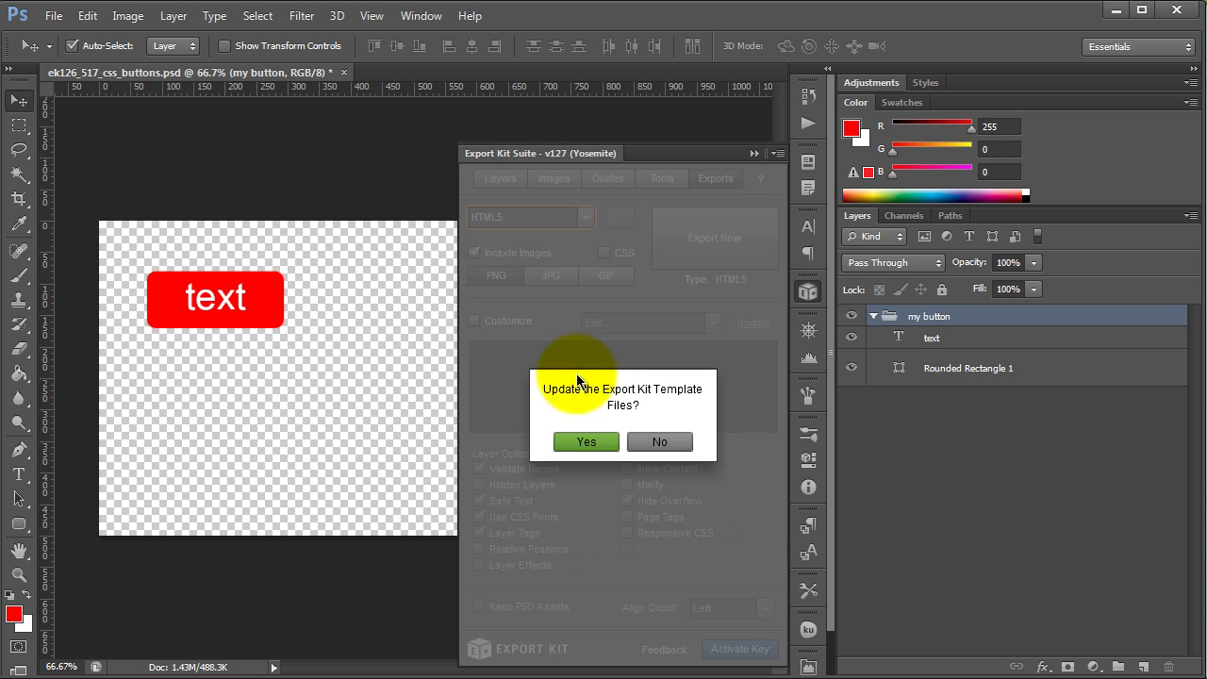
pyautogui.click(586, 442)
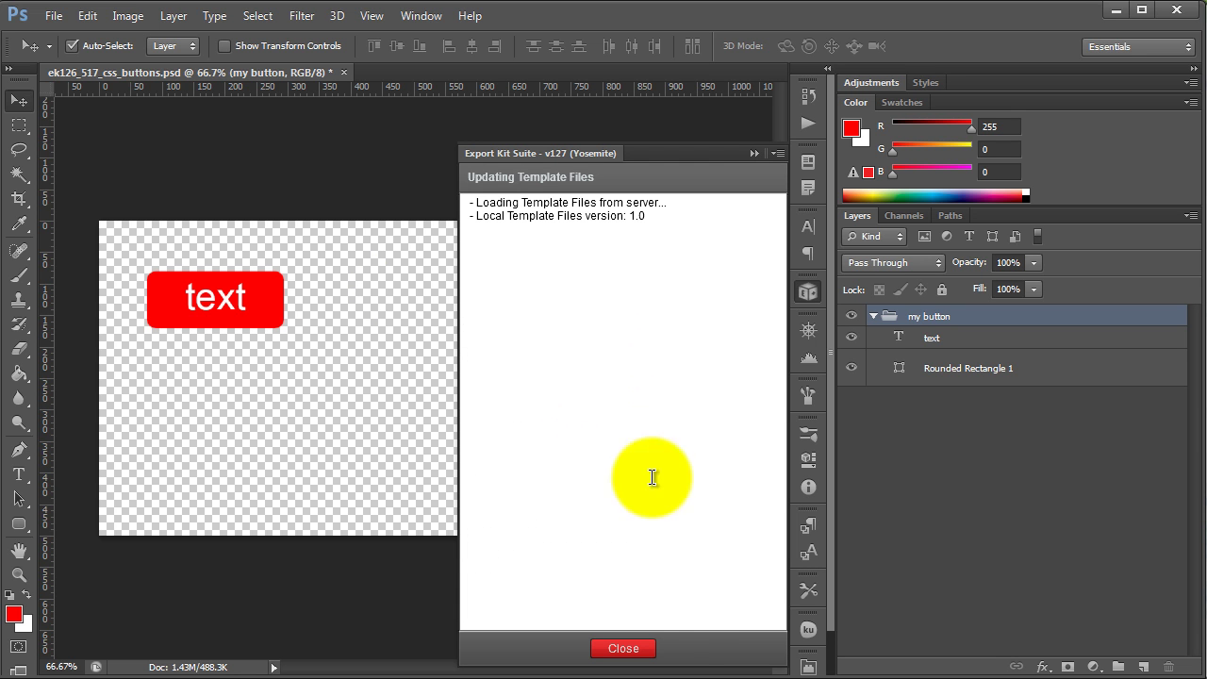
pyautogui.click(637, 652)
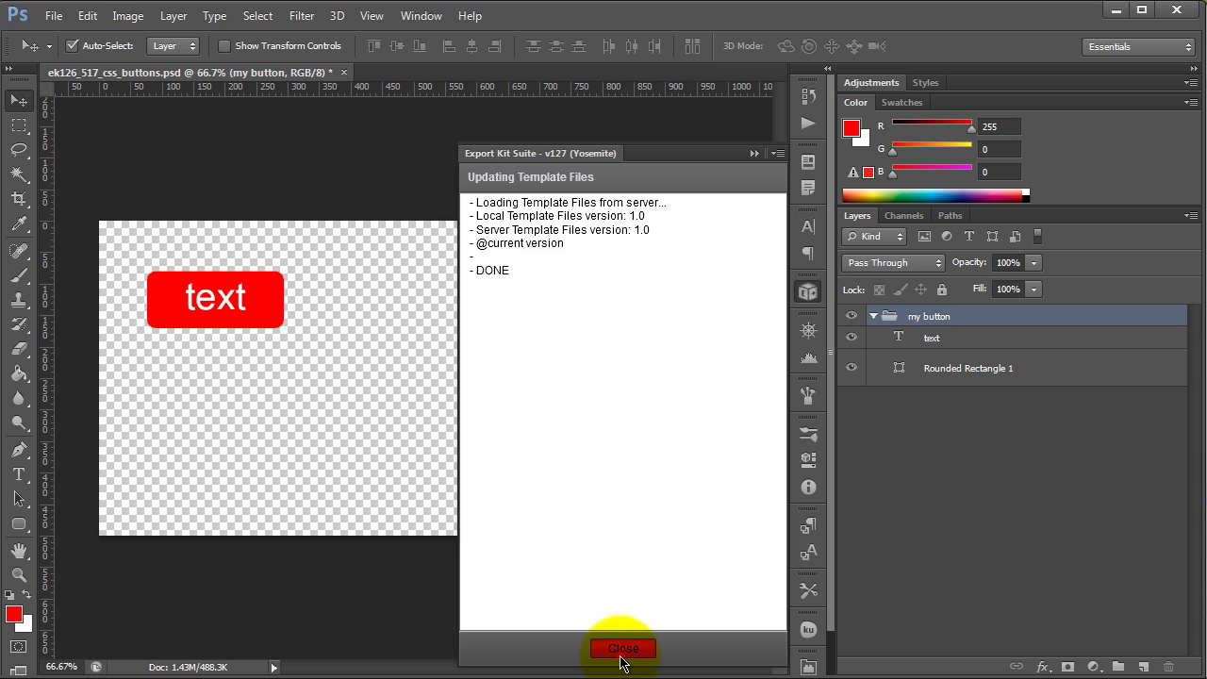
# Step: Enable Customize for the HTML5 output with PNG images and export the document
pyautogui.click(474, 321)
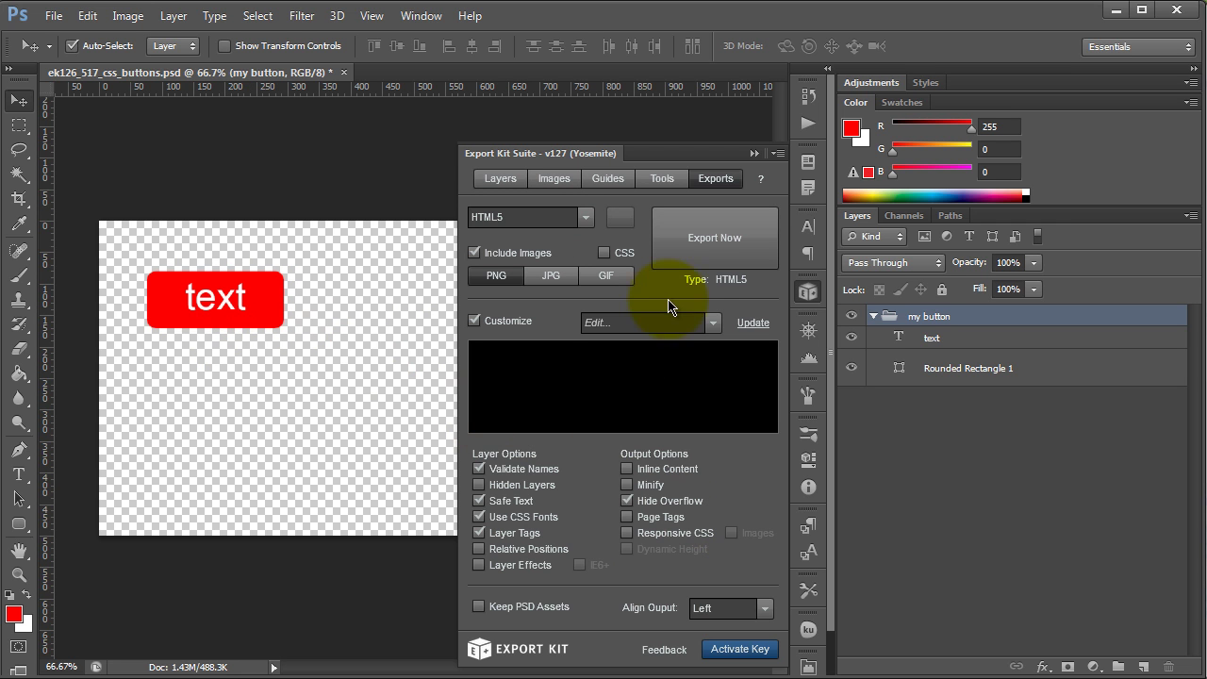
pyautogui.click(705, 268)
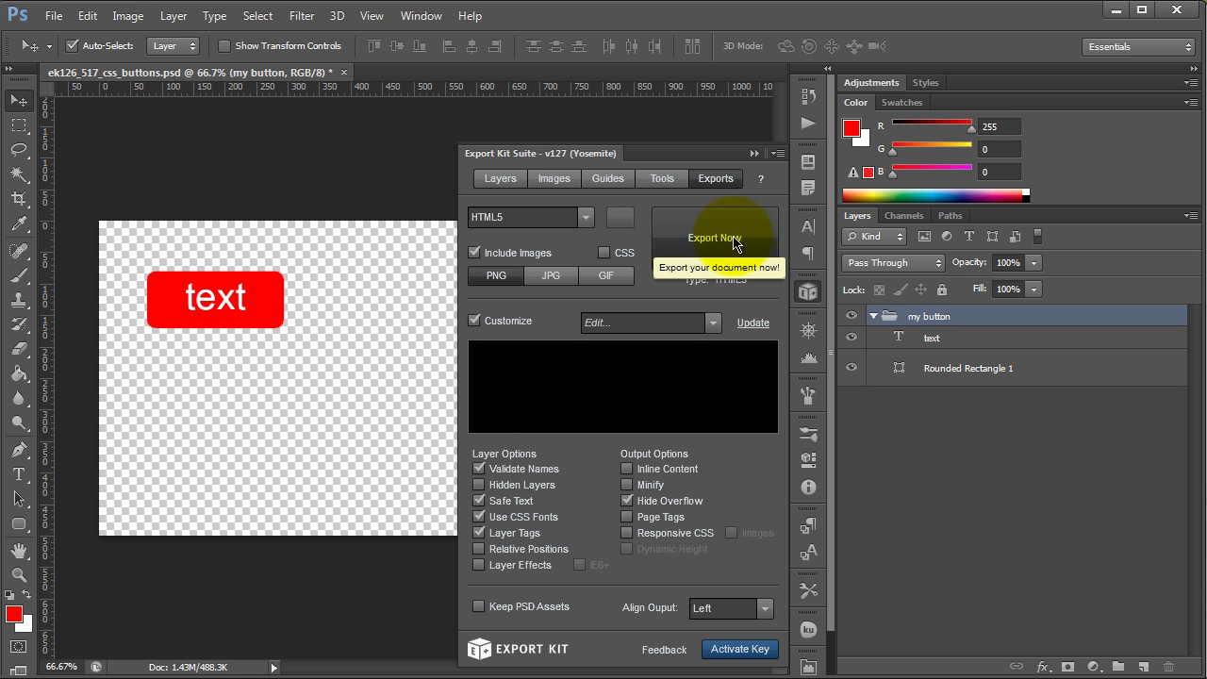
pyautogui.click(722, 243)
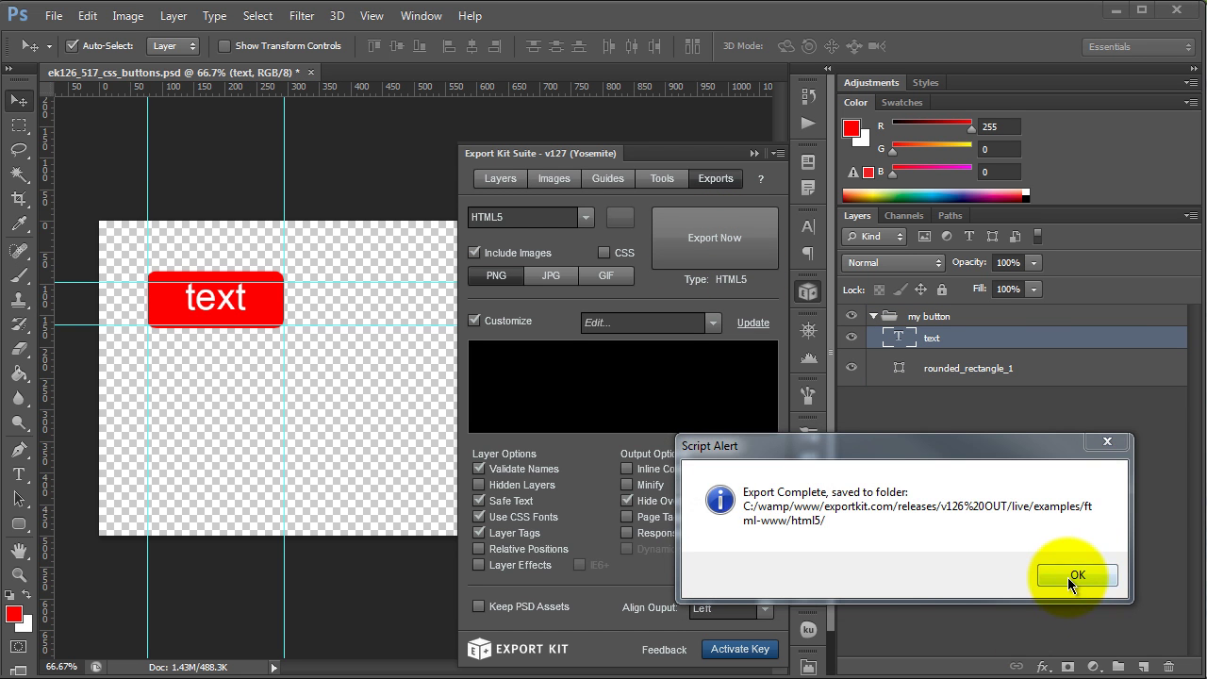
pyautogui.click(1067, 576)
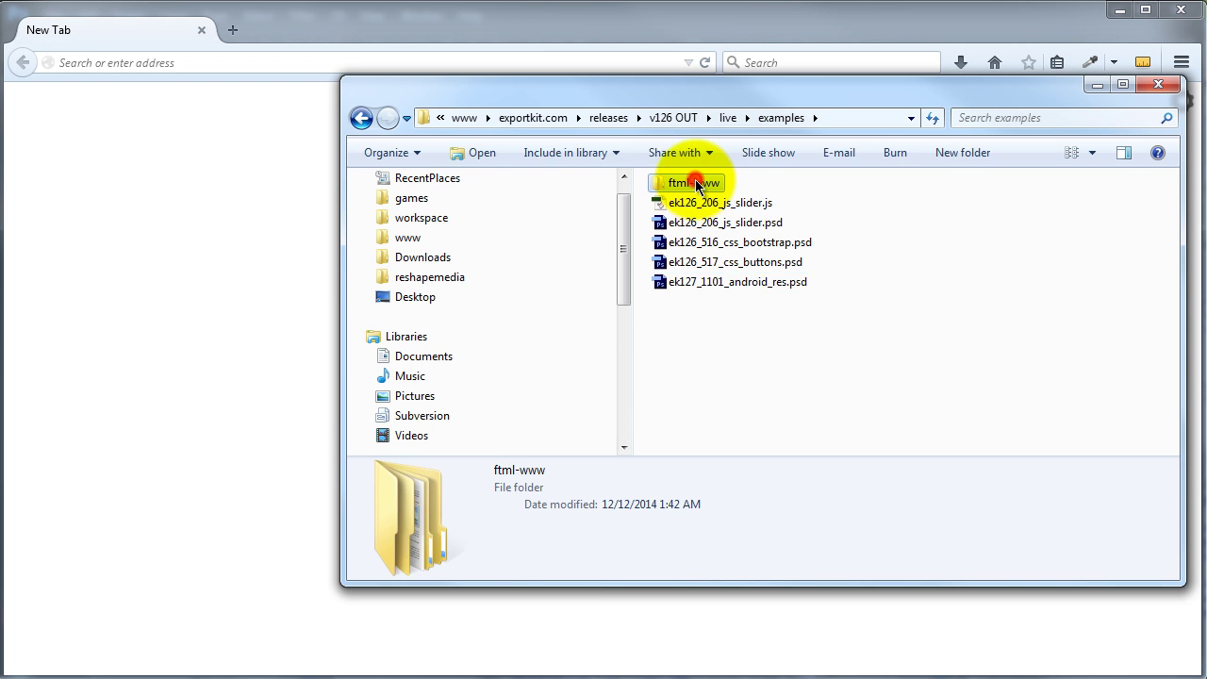
# Step: Open ek126_517_css_buttons.html from the ftml-www/html5 export folder in the browser and examine the exported button
pyautogui.doubleClick(693, 184)
pyautogui.doubleClick(681, 209)
pyautogui.doubleClick(719, 227)
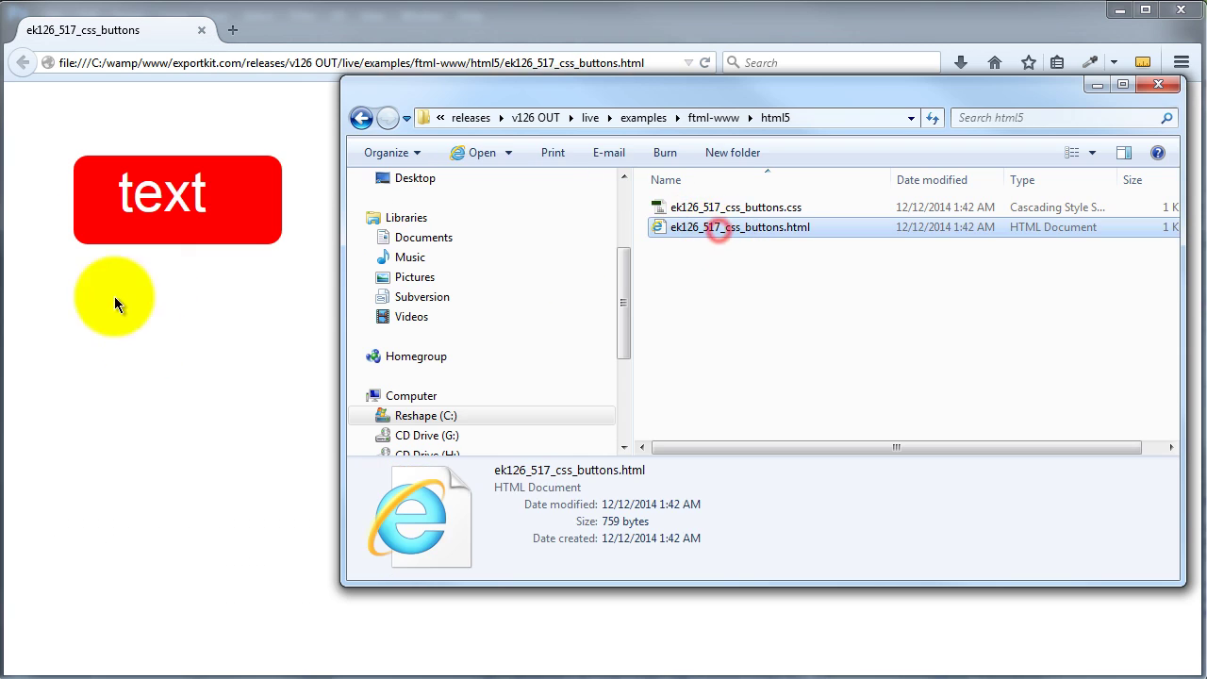
pyautogui.click(203, 391)
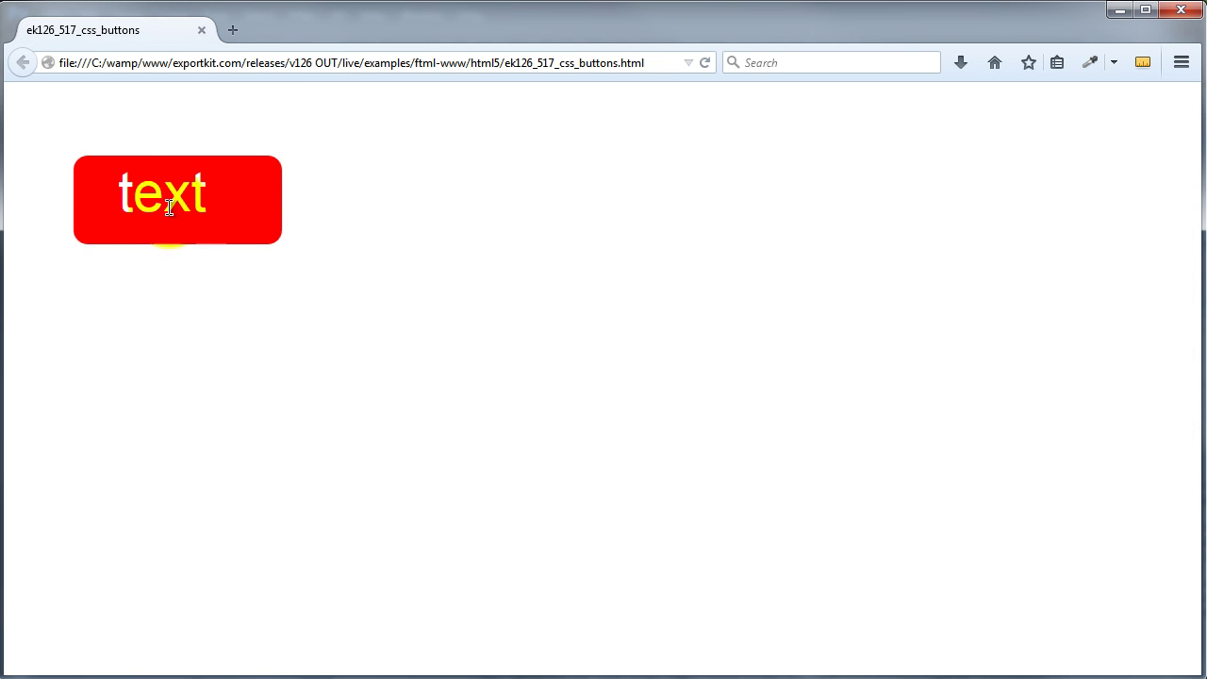
pyautogui.click(291, 211)
pyautogui.click(506, 307)
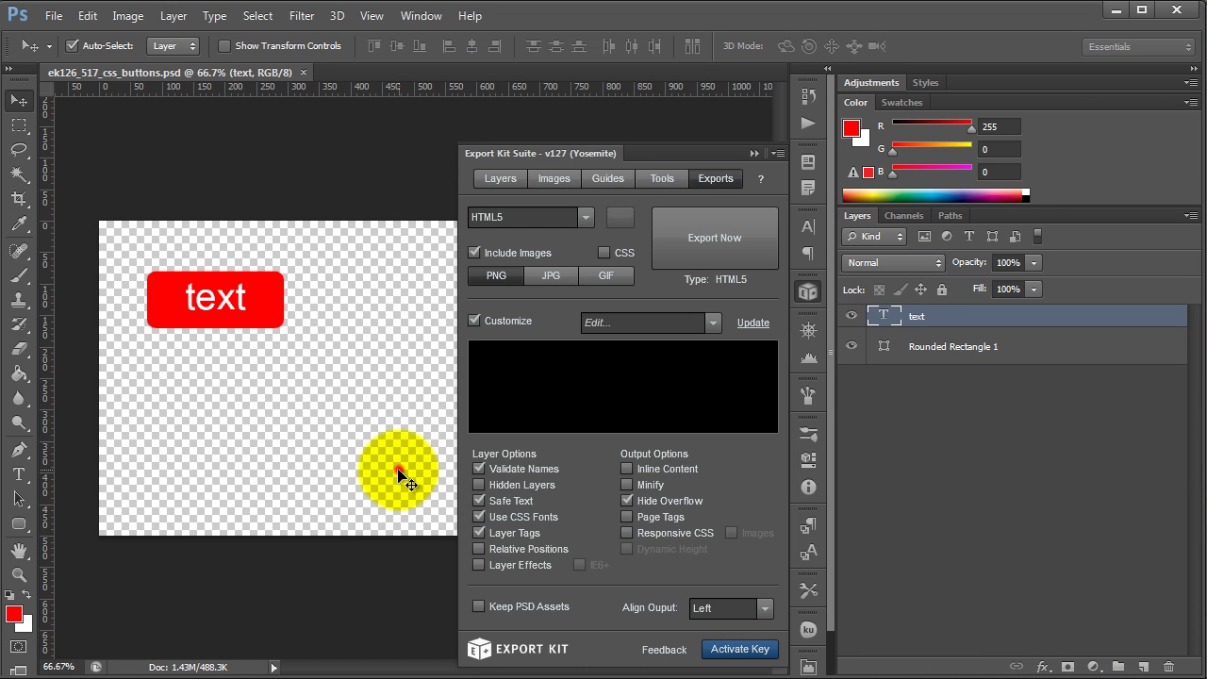
# Step: Deselect all layers in Photoshop and close the Export Kit panel
pyautogui.click(399, 468)
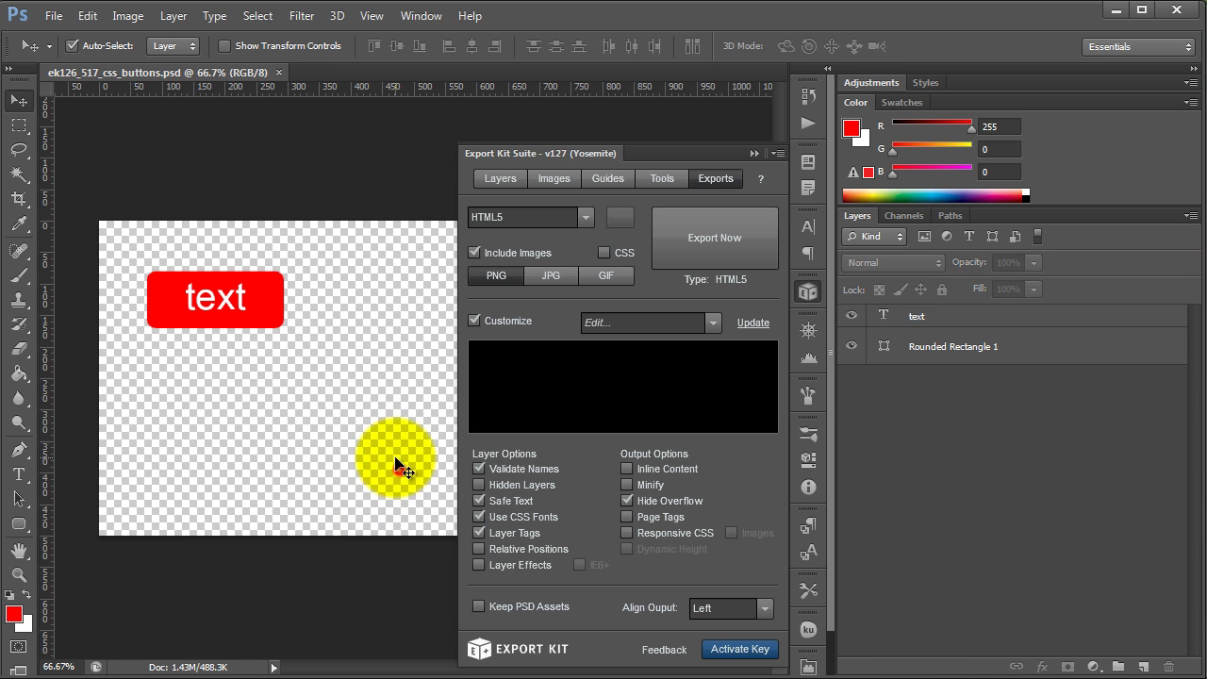
pyautogui.click(807, 294)
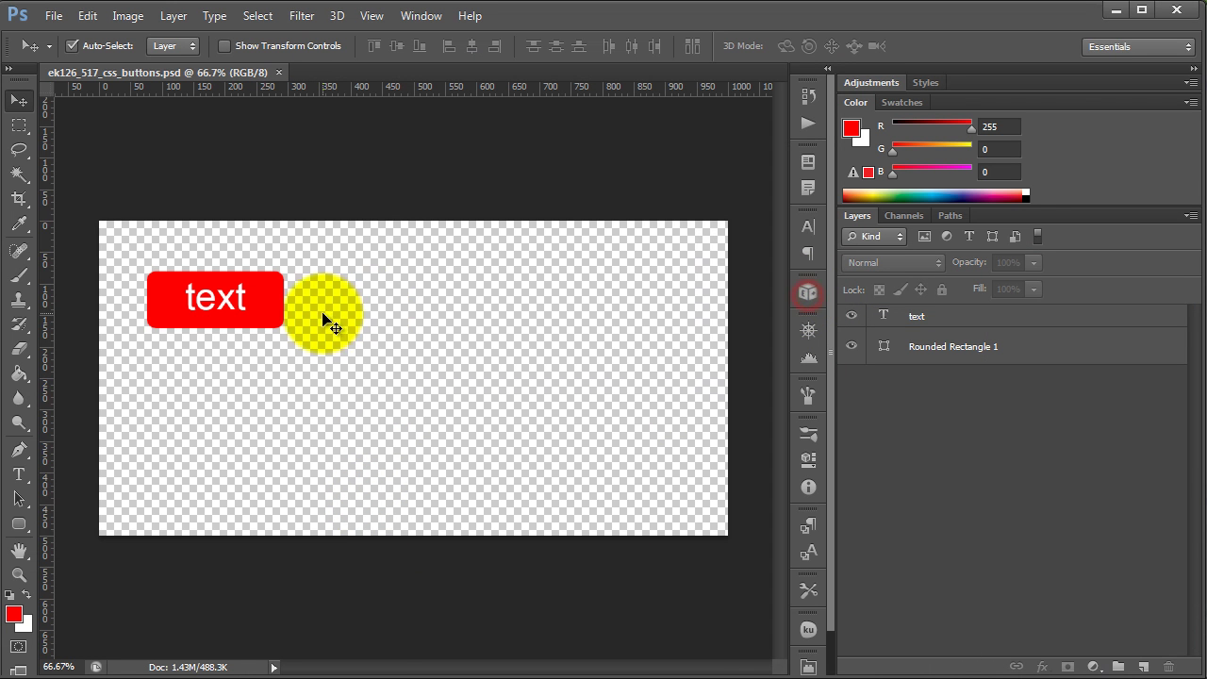
pyautogui.click(336, 313)
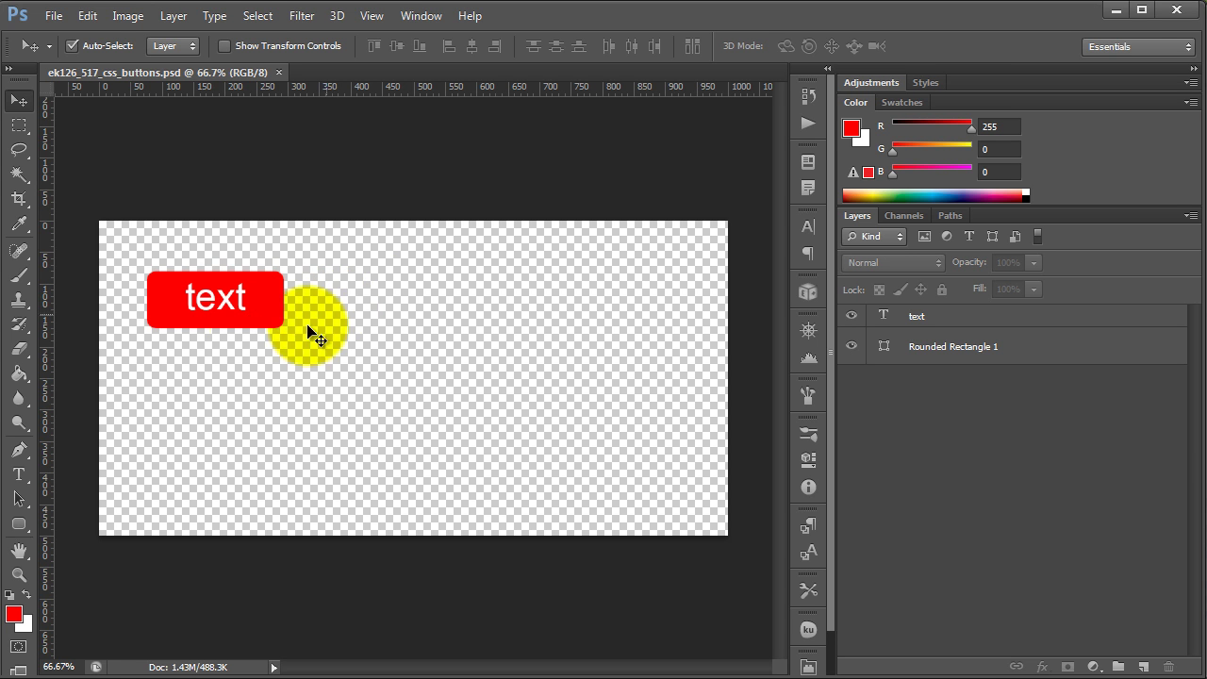
# Step: Put the text and Rounded Rectangle 1 layers into a group named "my button" and expand it
pyautogui.click(959, 341)
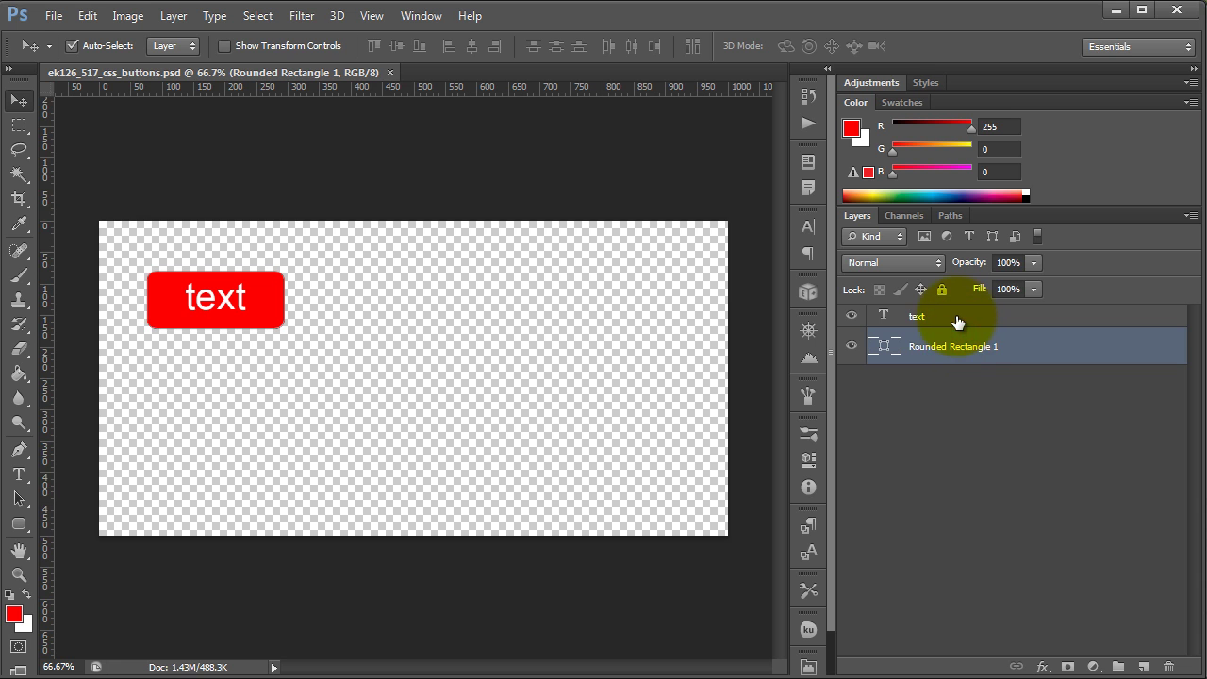
pyautogui.keyDown('shift'); pyautogui.click(957, 319); pyautogui.keyUp('shift')
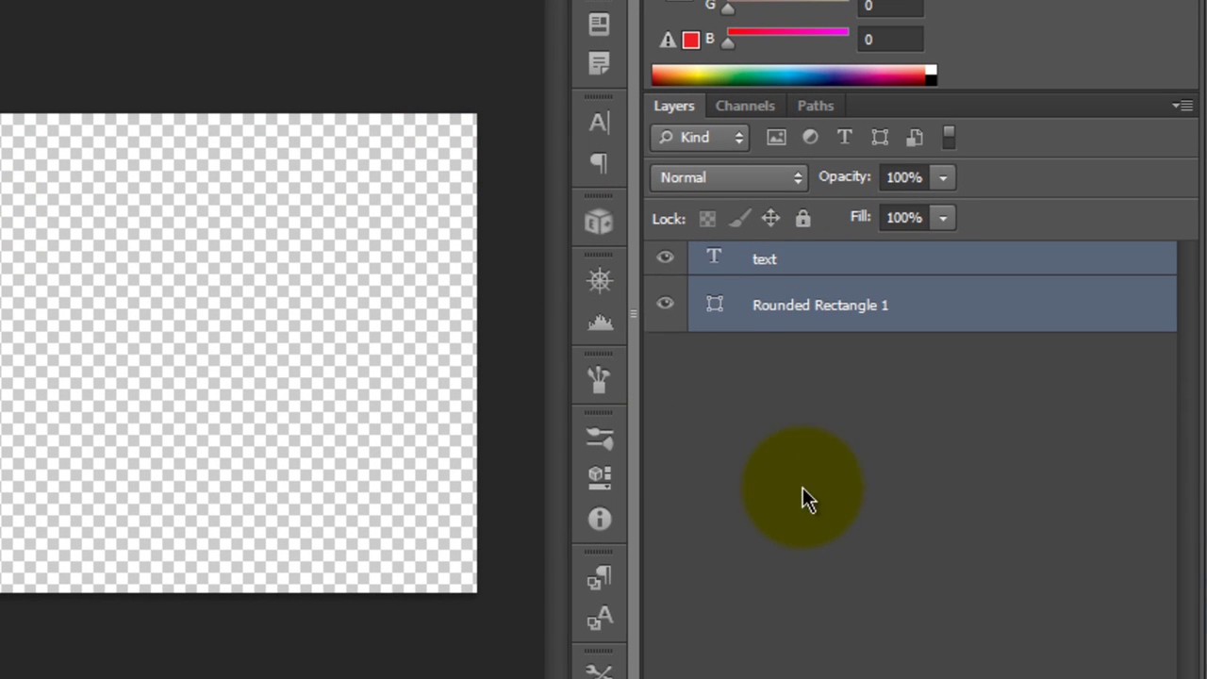
pyautogui.hotkey('ctrl', 'g')
pyautogui.write('av')
pyautogui.press('BackSpace')
pyautogui.press('BackSpace')
pyautogui.press('BackSpace')
pyautogui.write('my button')
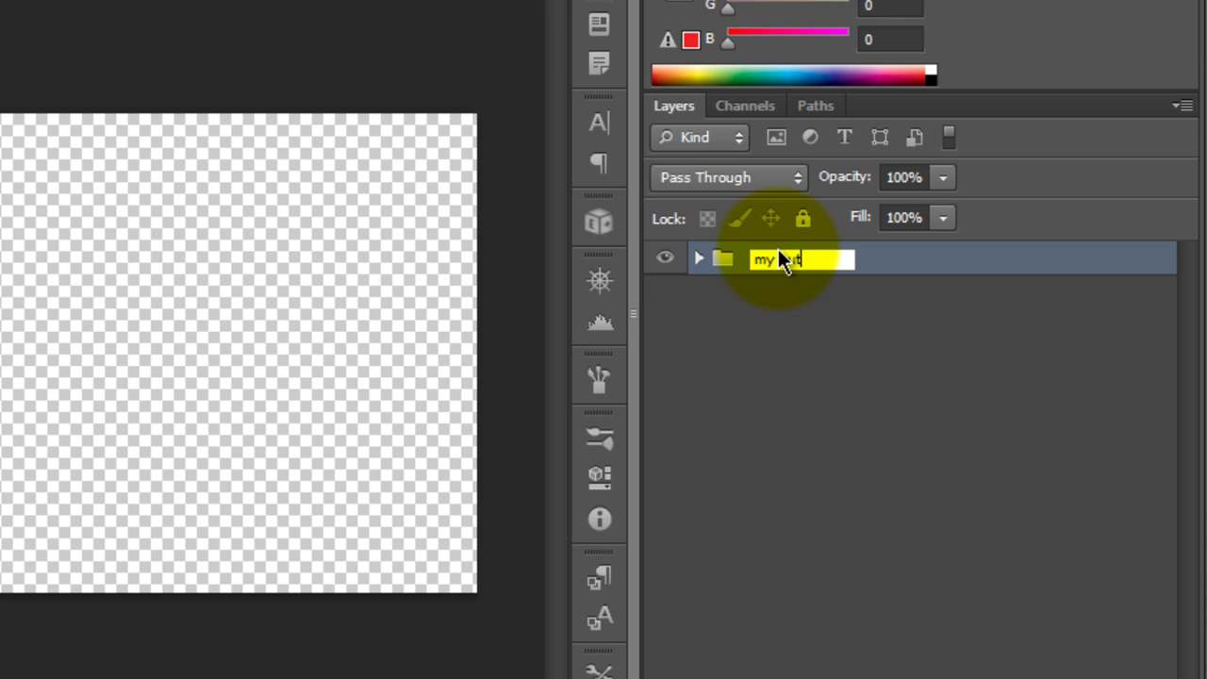
pyautogui.press('Return')
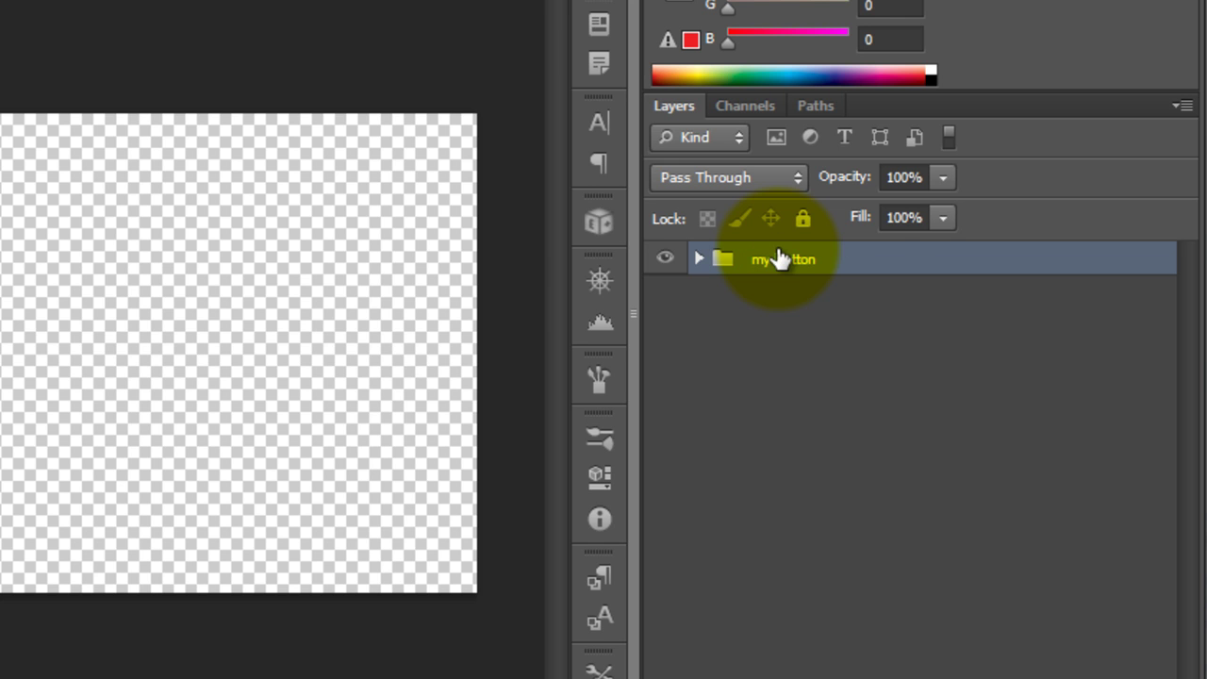
pyautogui.click(699, 259)
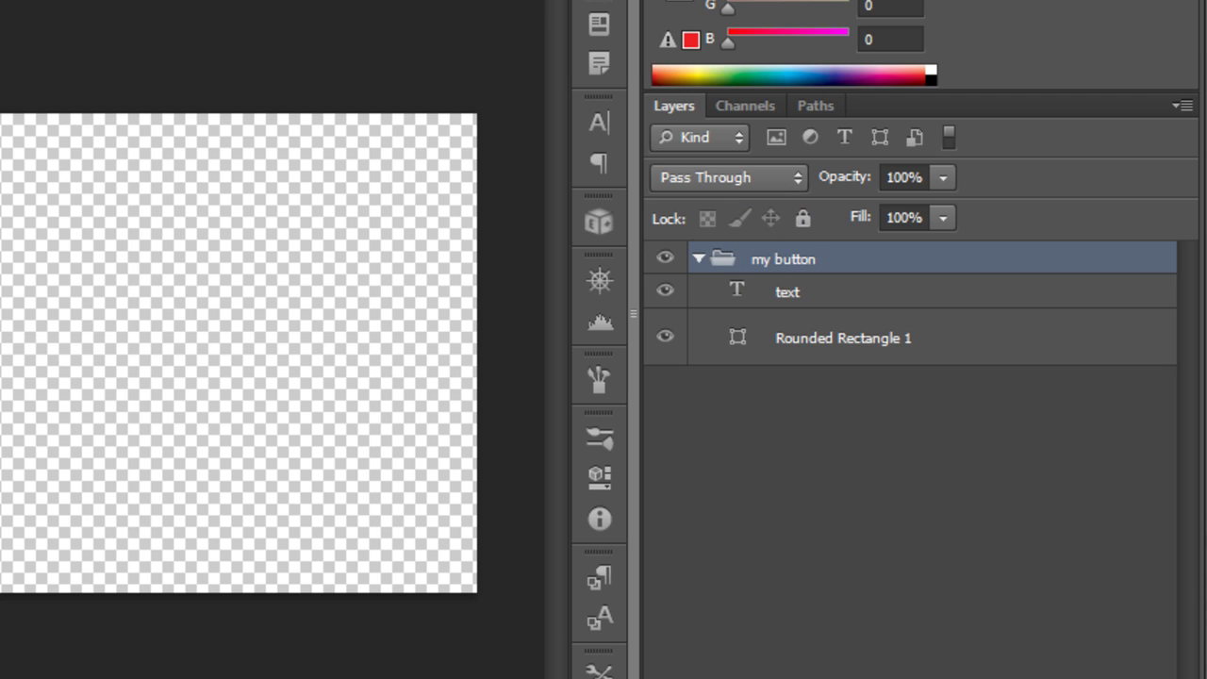
# Step: Add the button style class to the group by renaming it "${css|style:button} my button"
pyautogui.doubleClick(819, 262)
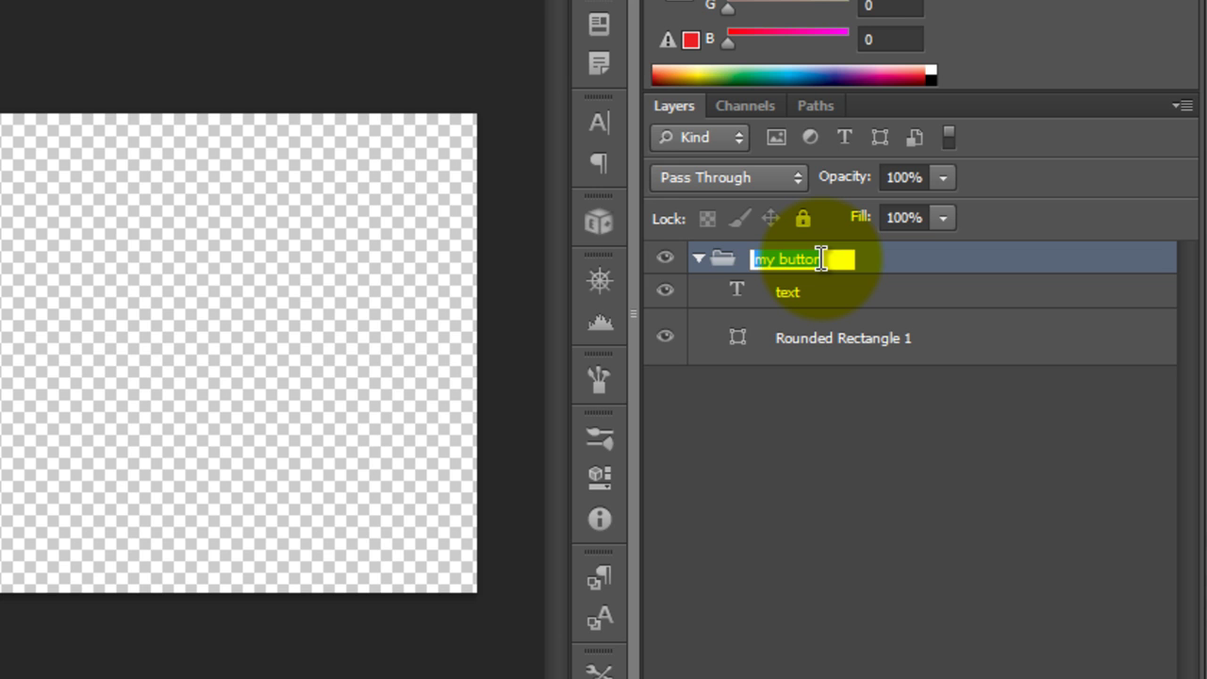
pyautogui.press('Home')
pyautogui.write('${')
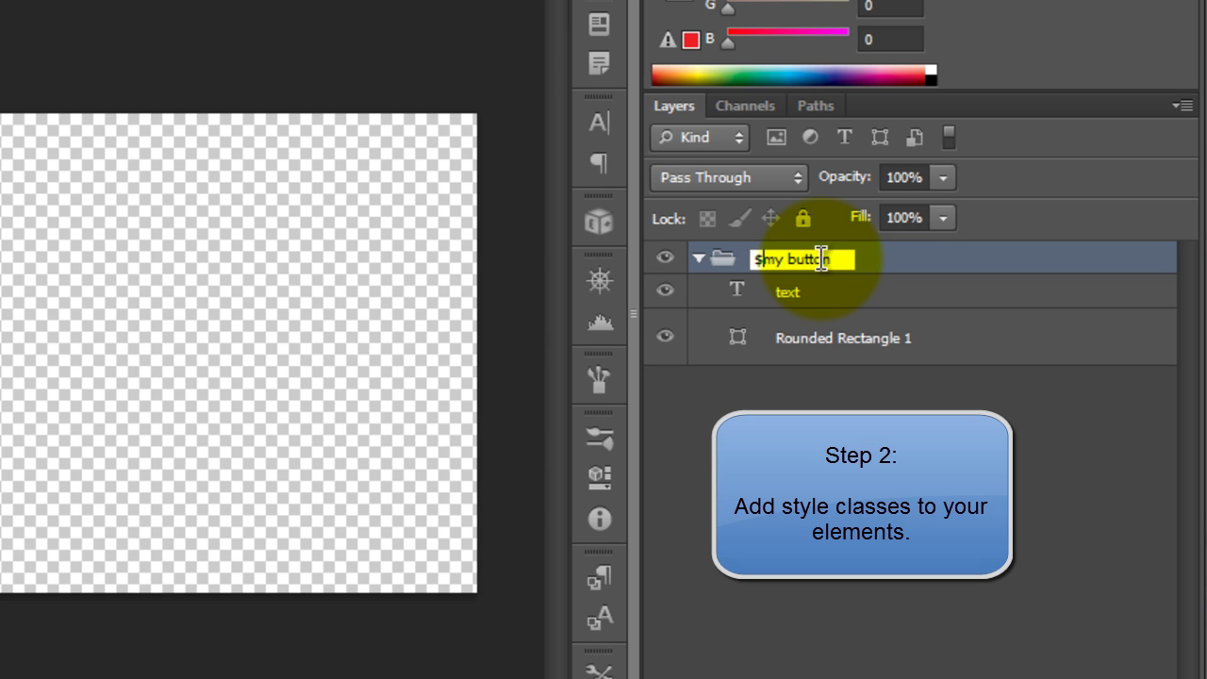
pyautogui.write('css|style')
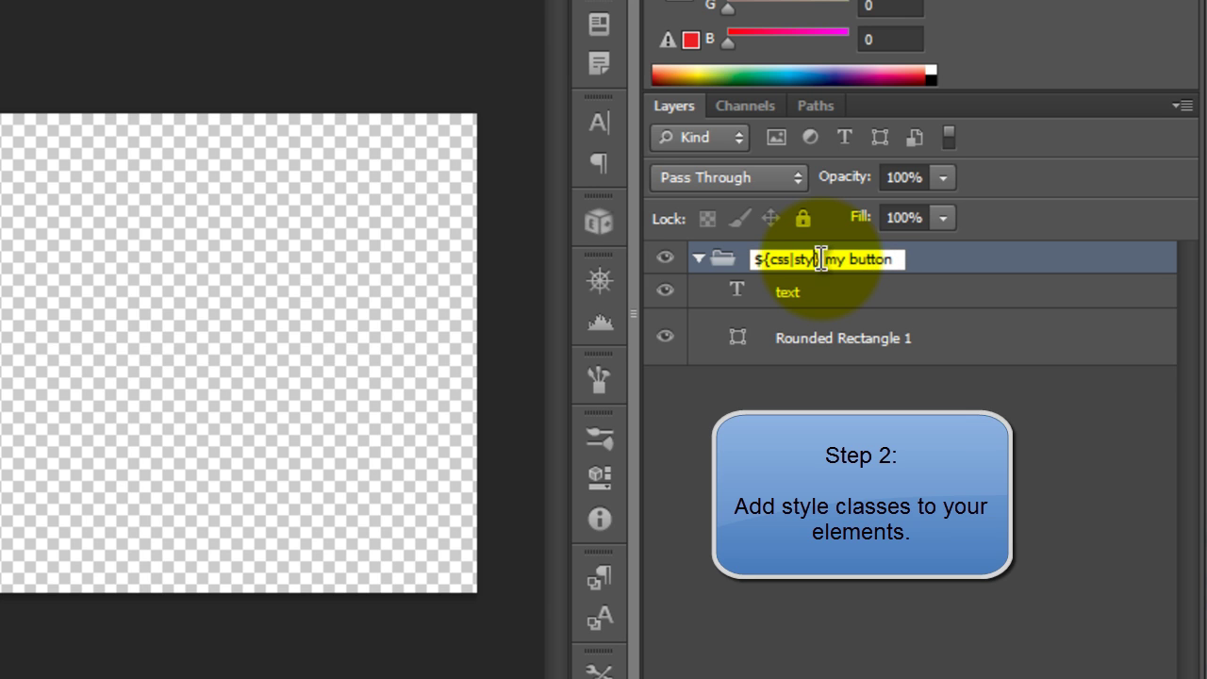
pyautogui.write(':button')
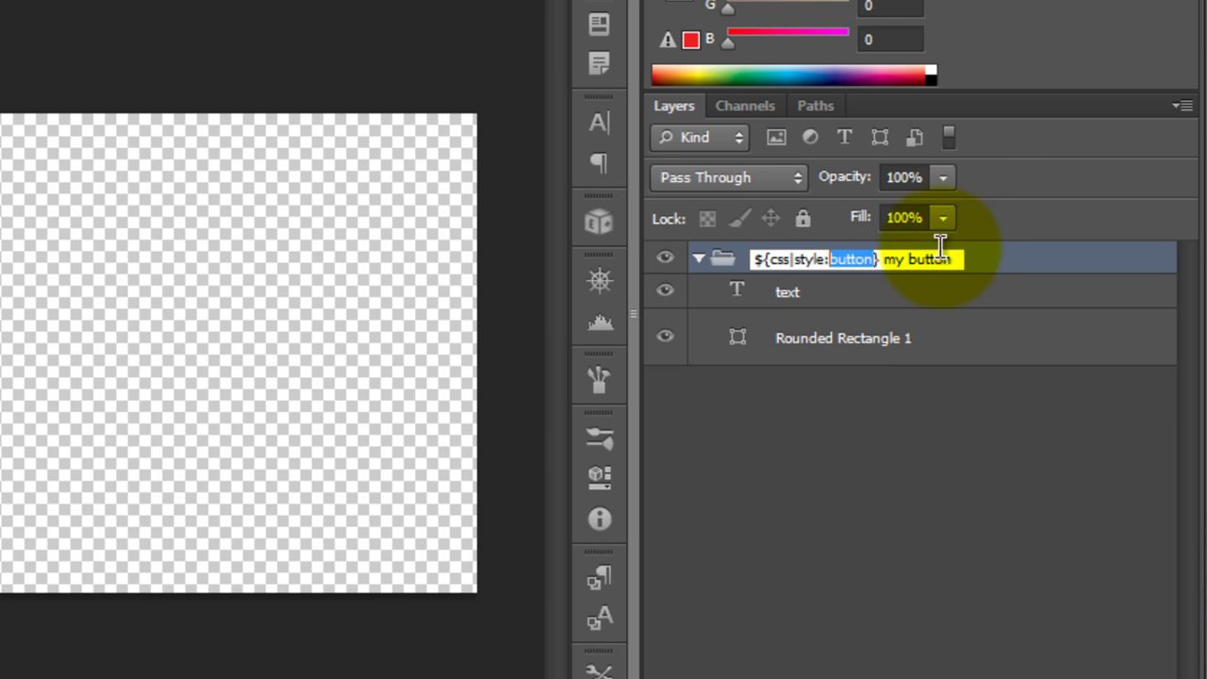
pyautogui.click(868, 293)
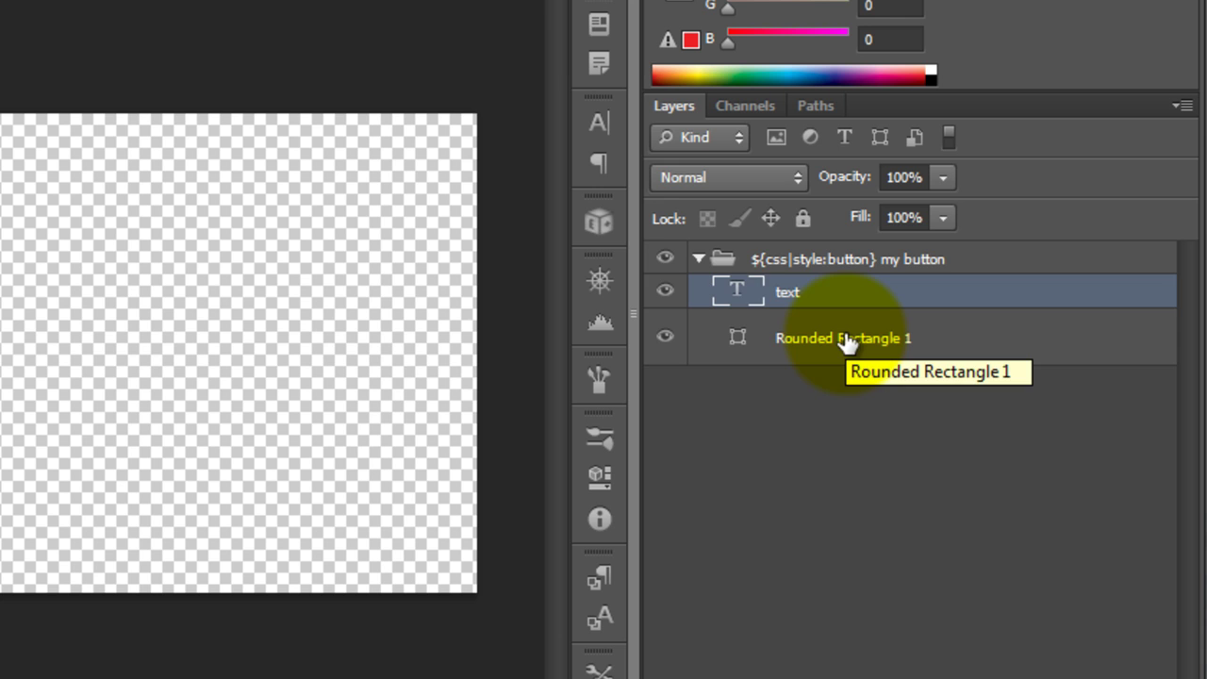
# Step: Add the label style class to the text layer by renaming it "${css|style:label} text"
pyautogui.doubleClick(787, 293)
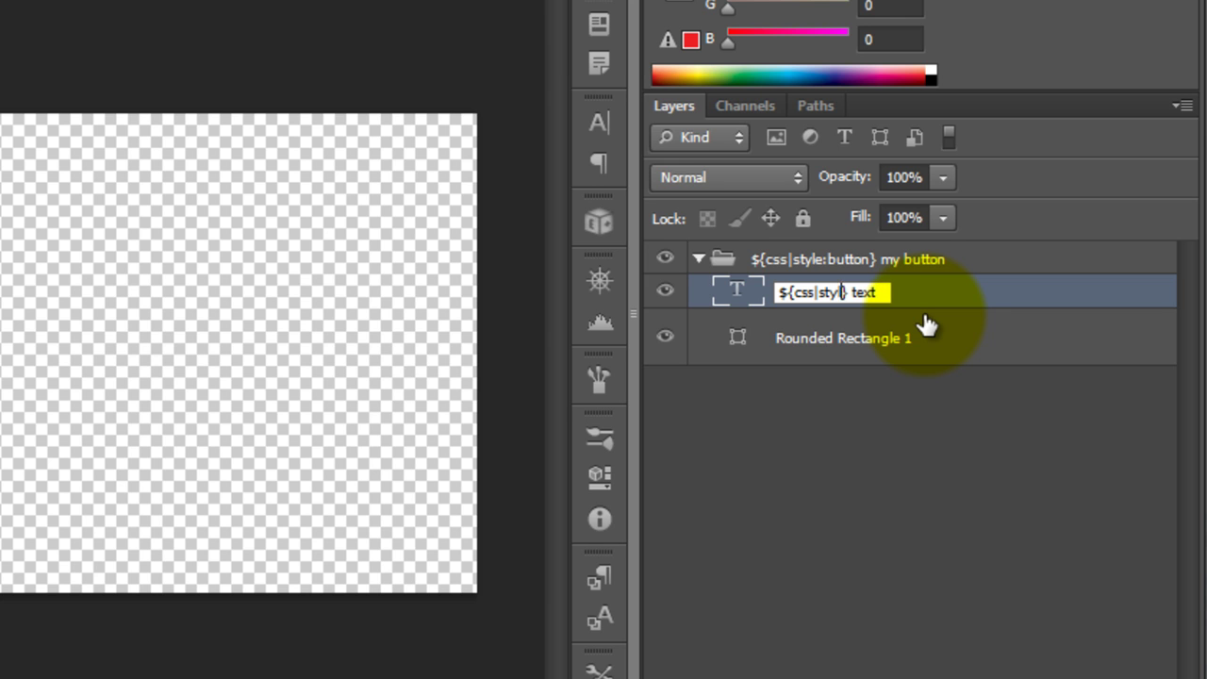
pyautogui.write('el')
pyautogui.press('Return')
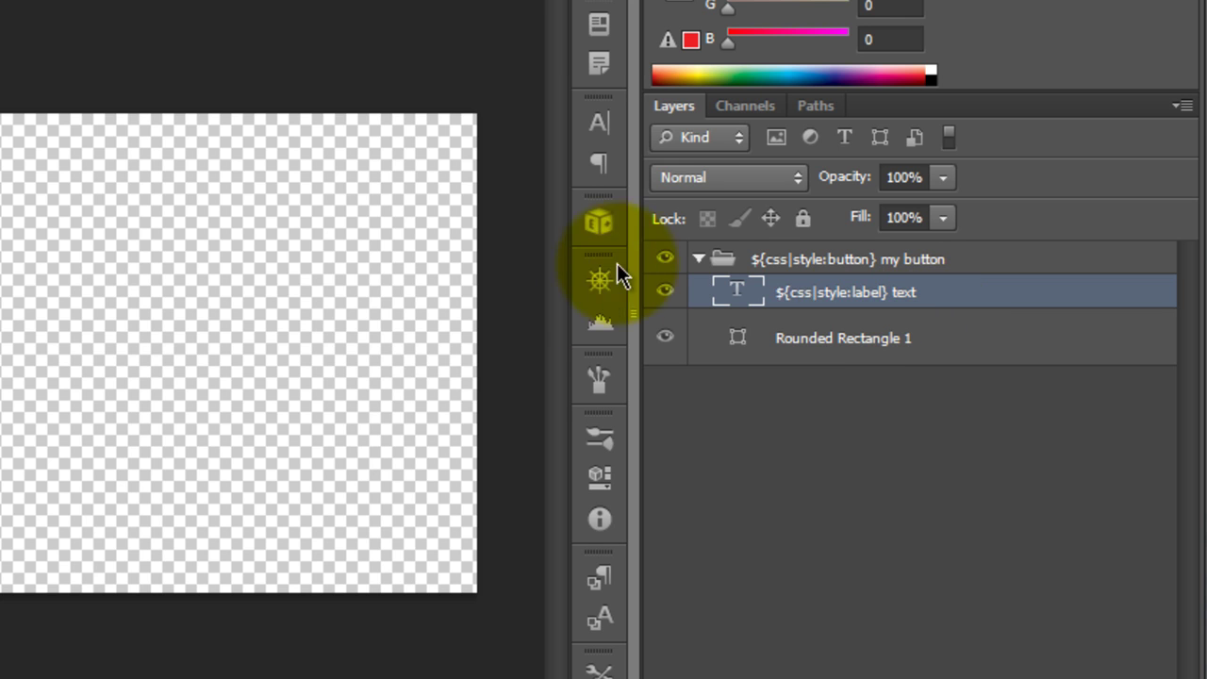
# Step: Add the bg style class to the rectangle layer by renaming it "${css|style:bg} Rounded Rectangle 1"
pyautogui.click(787, 351)
pyautogui.doubleClick(787, 351)
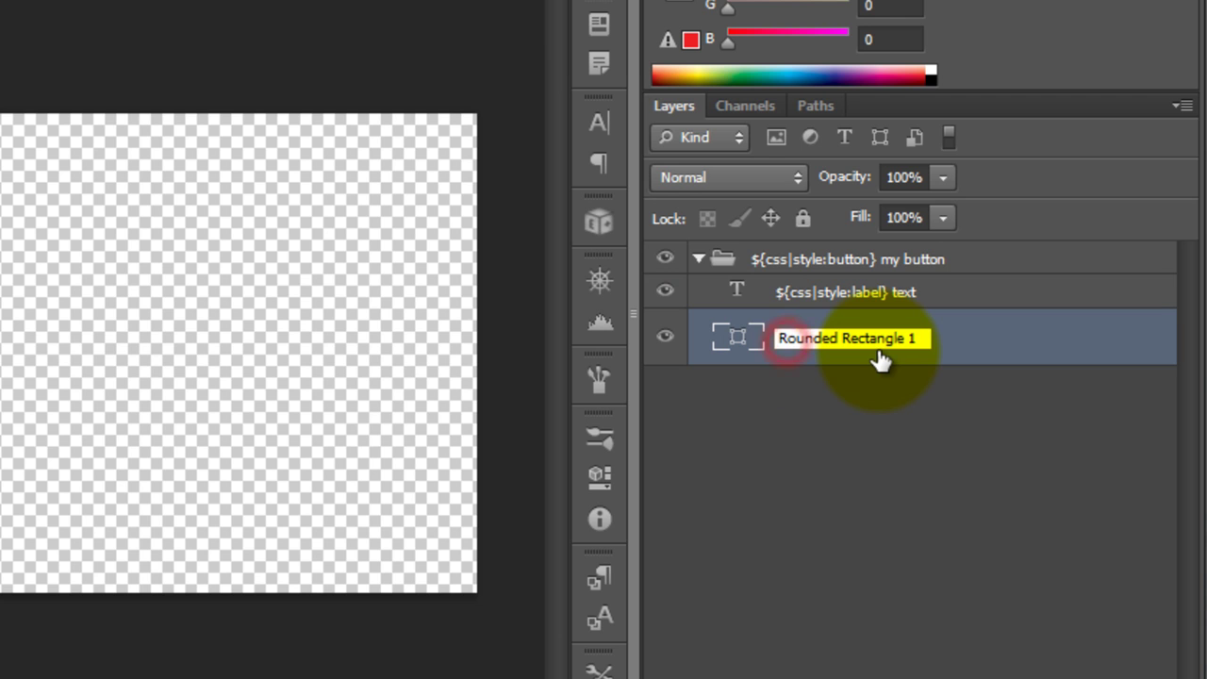
pyautogui.press('Home')
pyautogui.write('${} ')
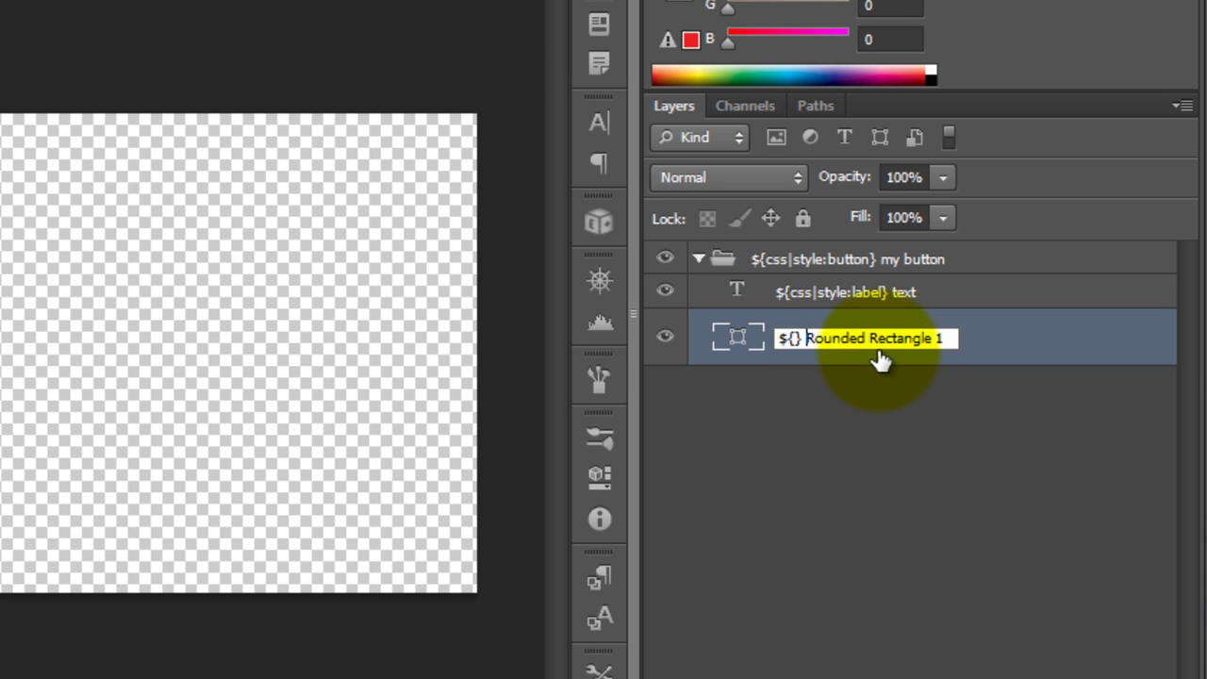
pyautogui.write('css|style')
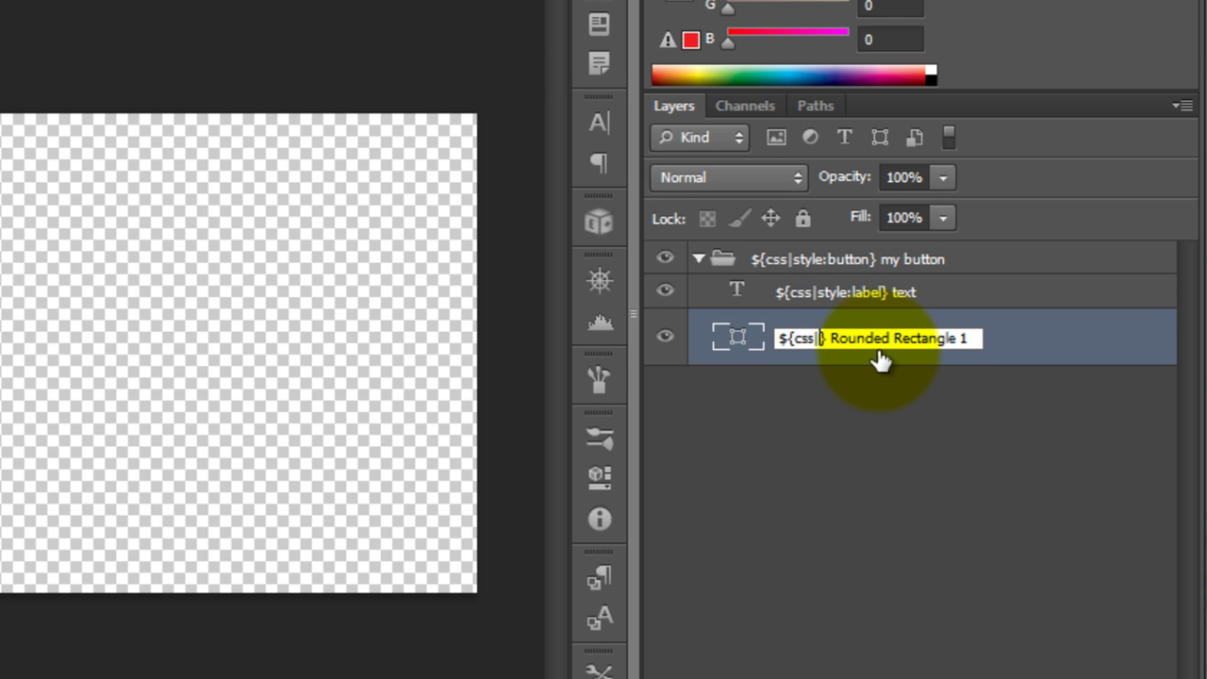
pyautogui.write(':bg')
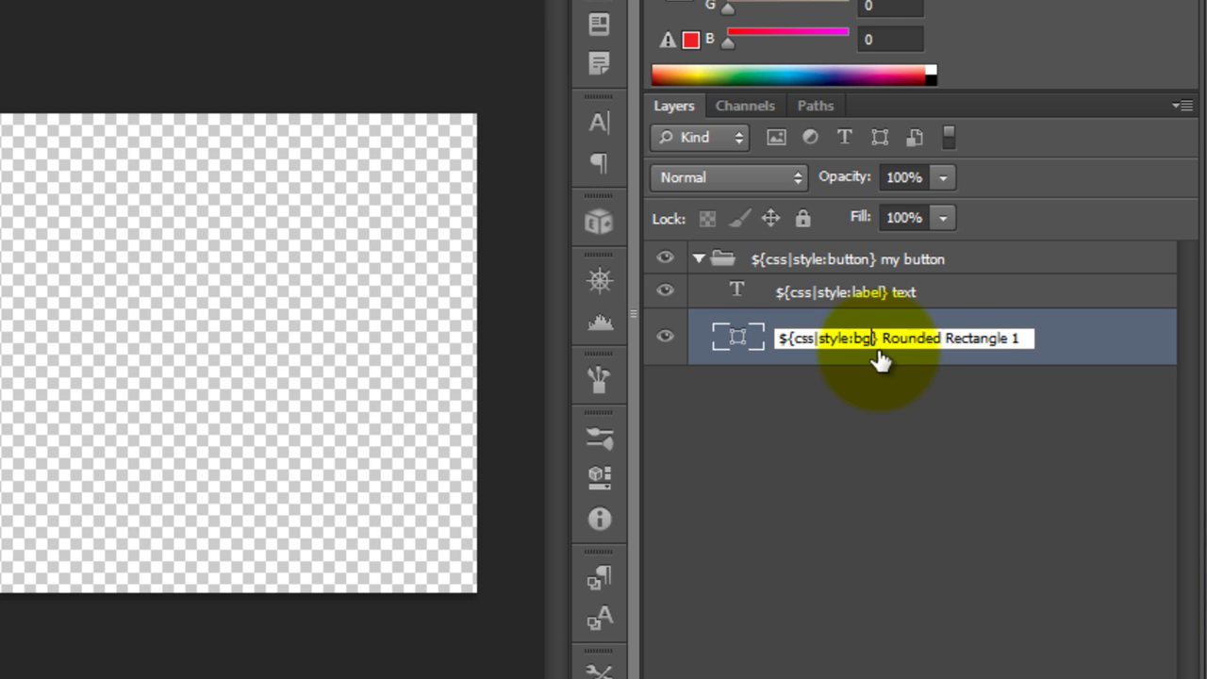
pyautogui.press('Return')
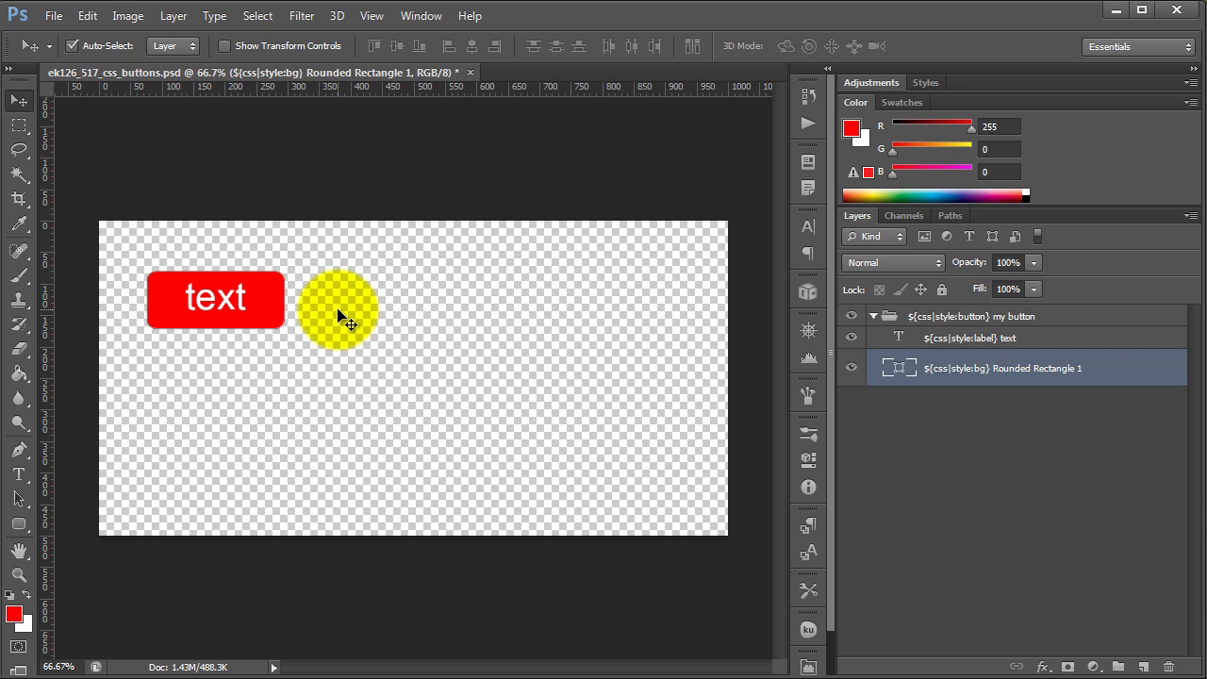
pyautogui.click(338, 310)
pyautogui.click(270, 326)
pyautogui.click(249, 310)
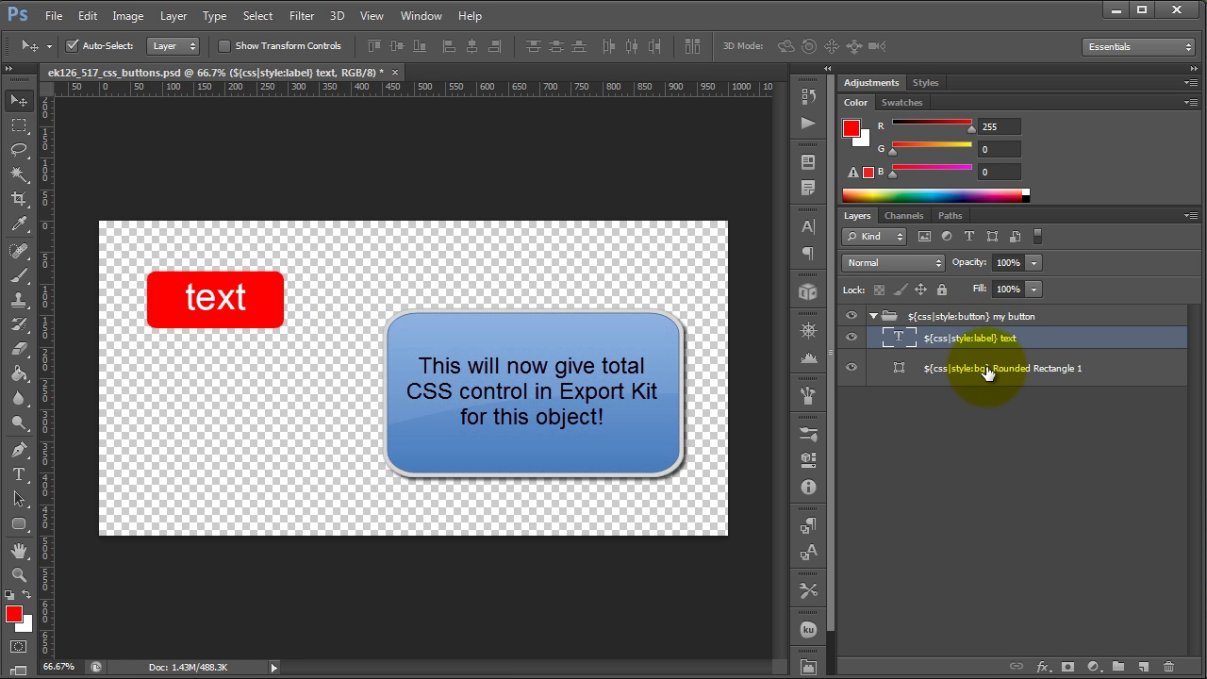
# Step: Create a new group above the "my button" group and name it "${css|styles}"
pyautogui.click(976, 316)
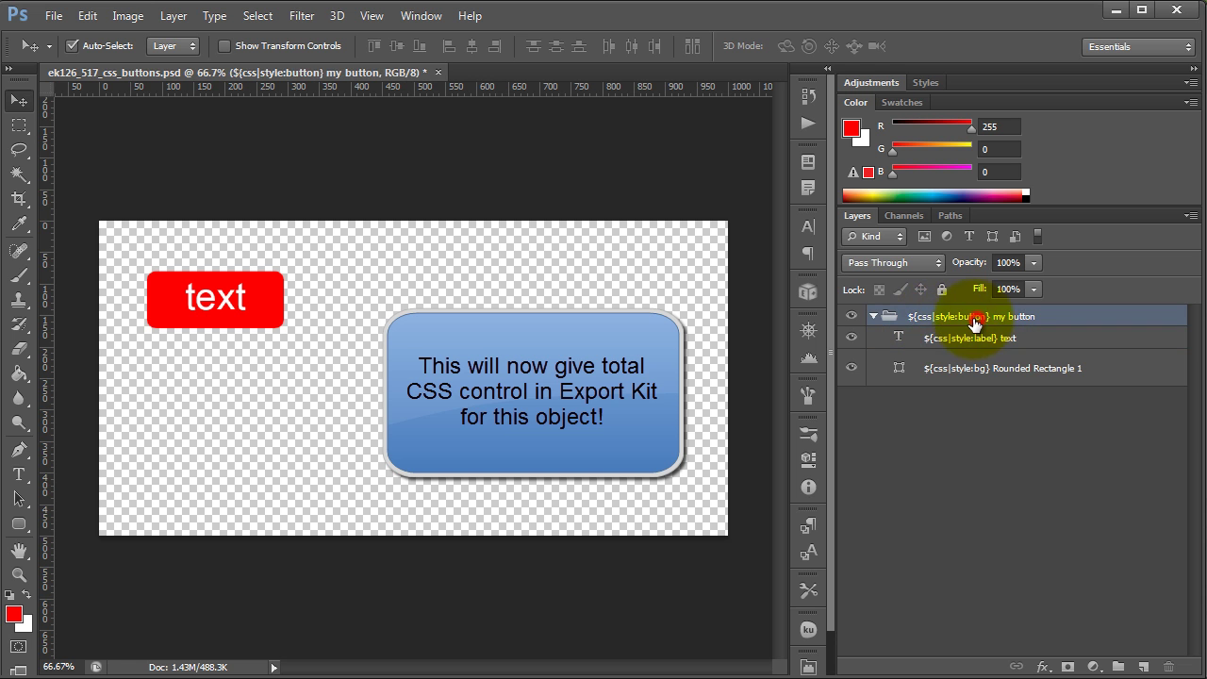
pyautogui.click(1117, 667)
pyautogui.doubleClick(942, 317)
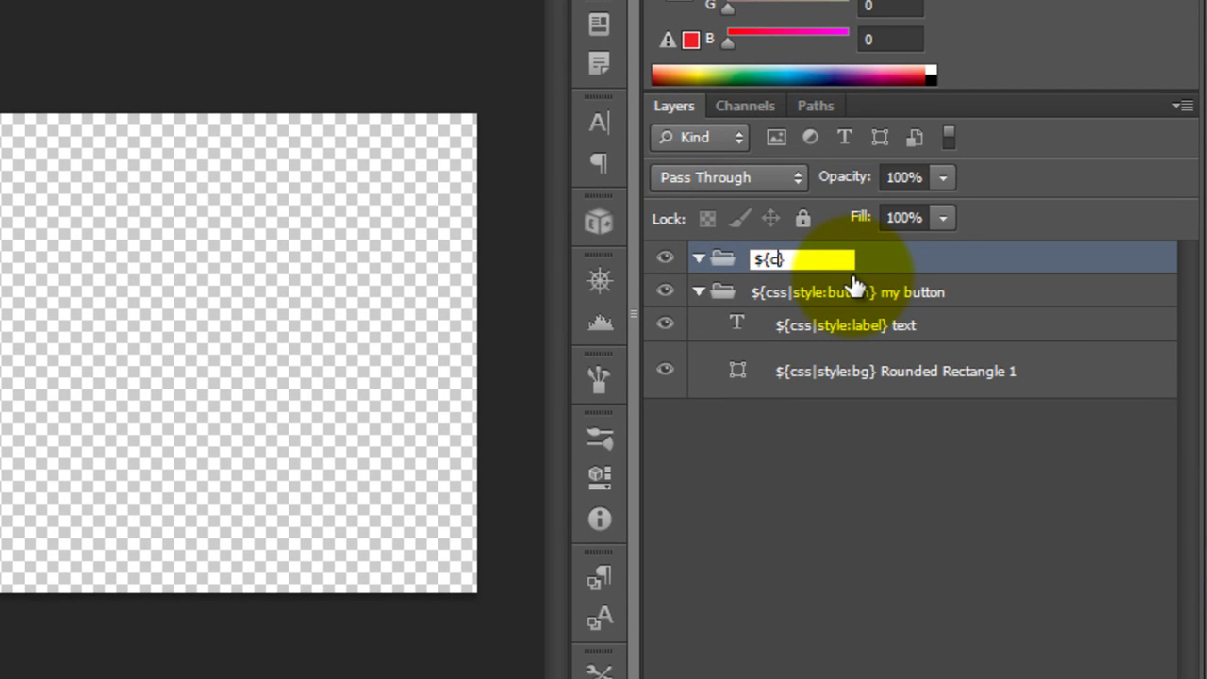
pyautogui.write('${css|styles}')
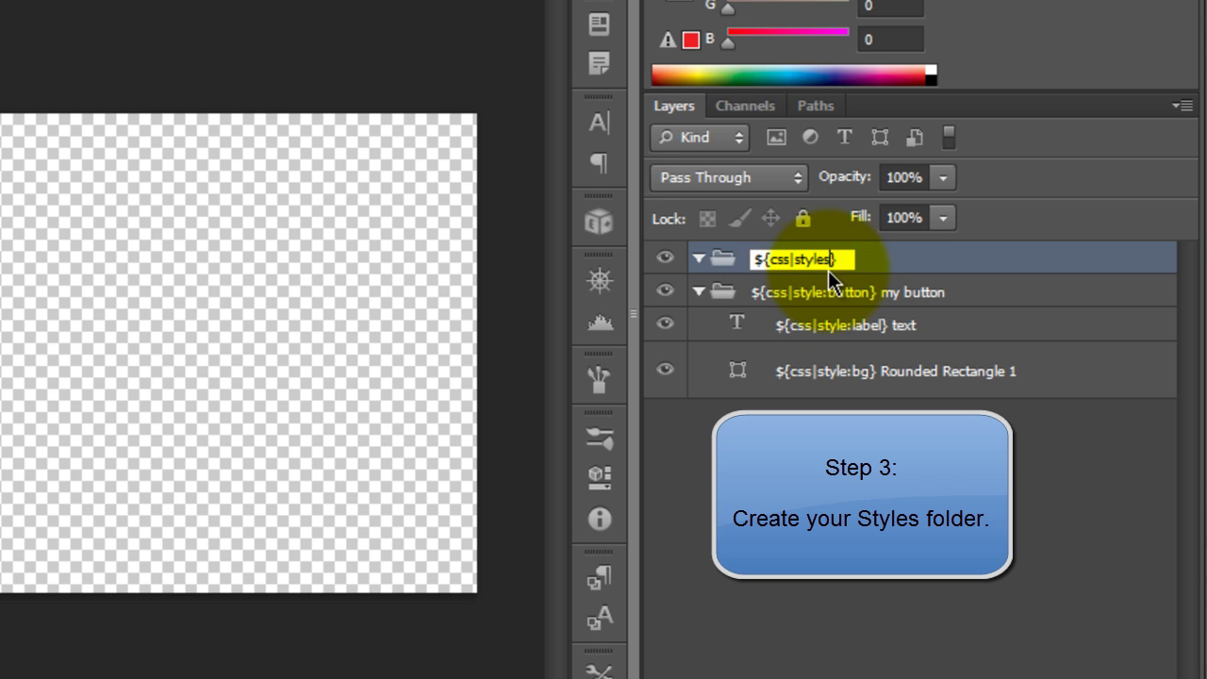
pyautogui.moveTo(829, 259); pyautogui.dragTo(799, 259)
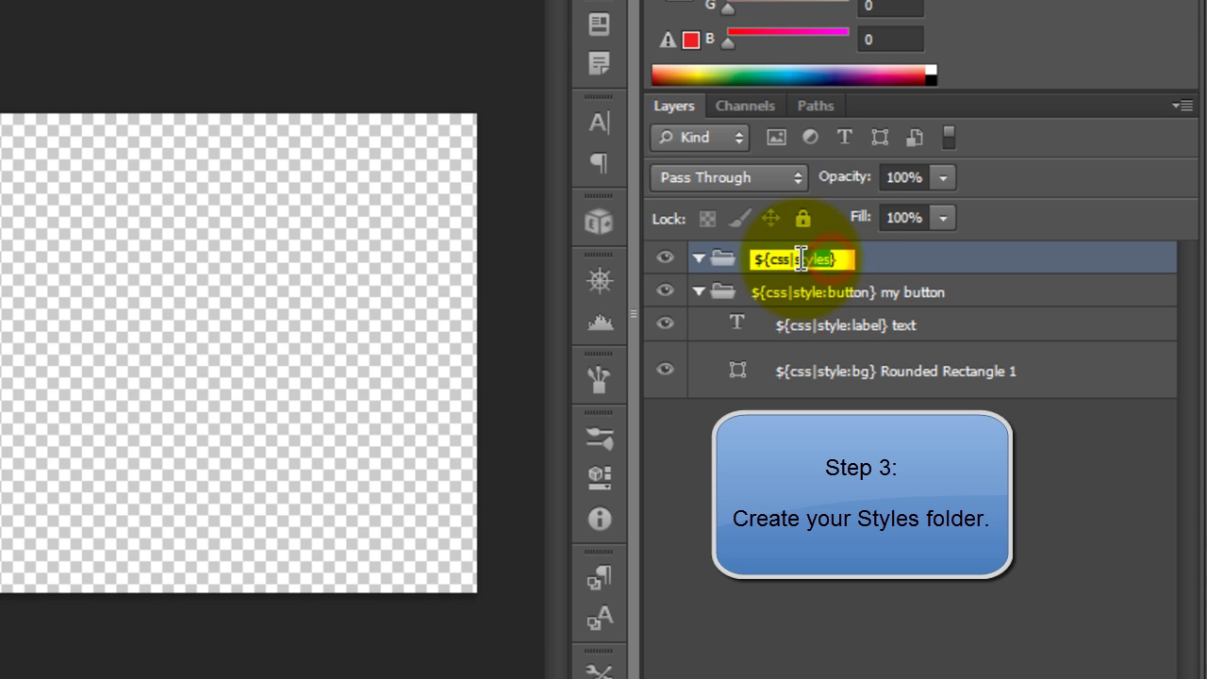
pyautogui.click(848, 296)
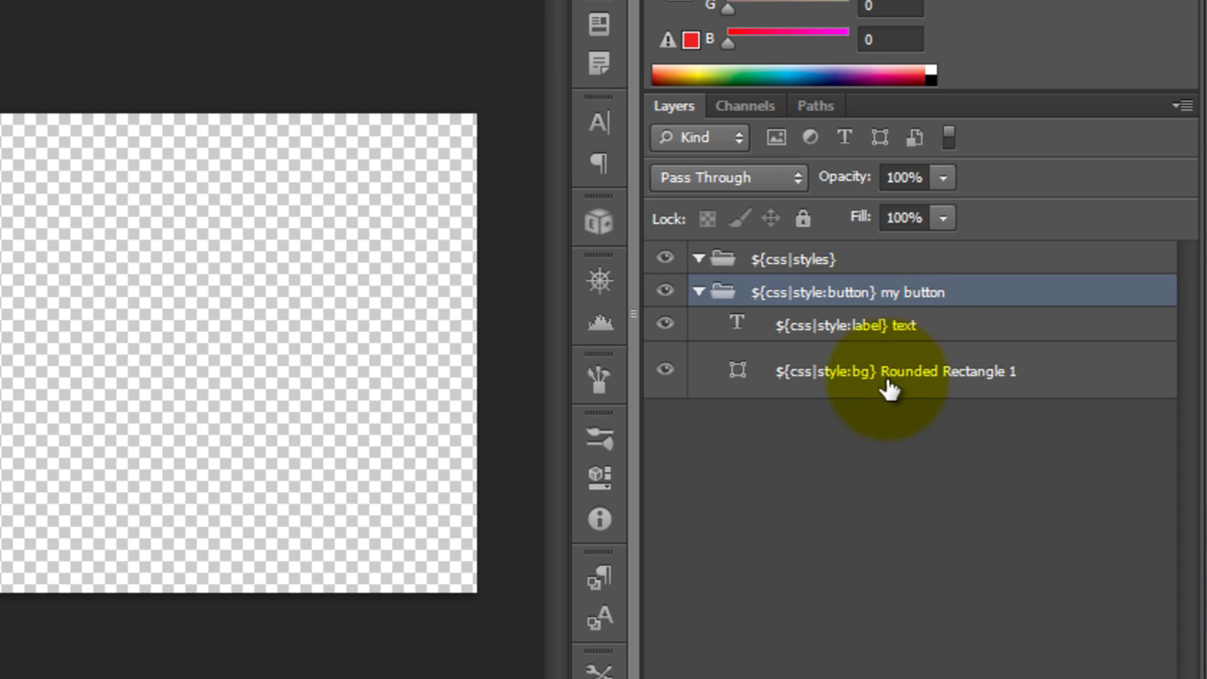
# Step: Create a group named "button" and nest it inside the "${css|styles}" group
pyautogui.click(894, 261)
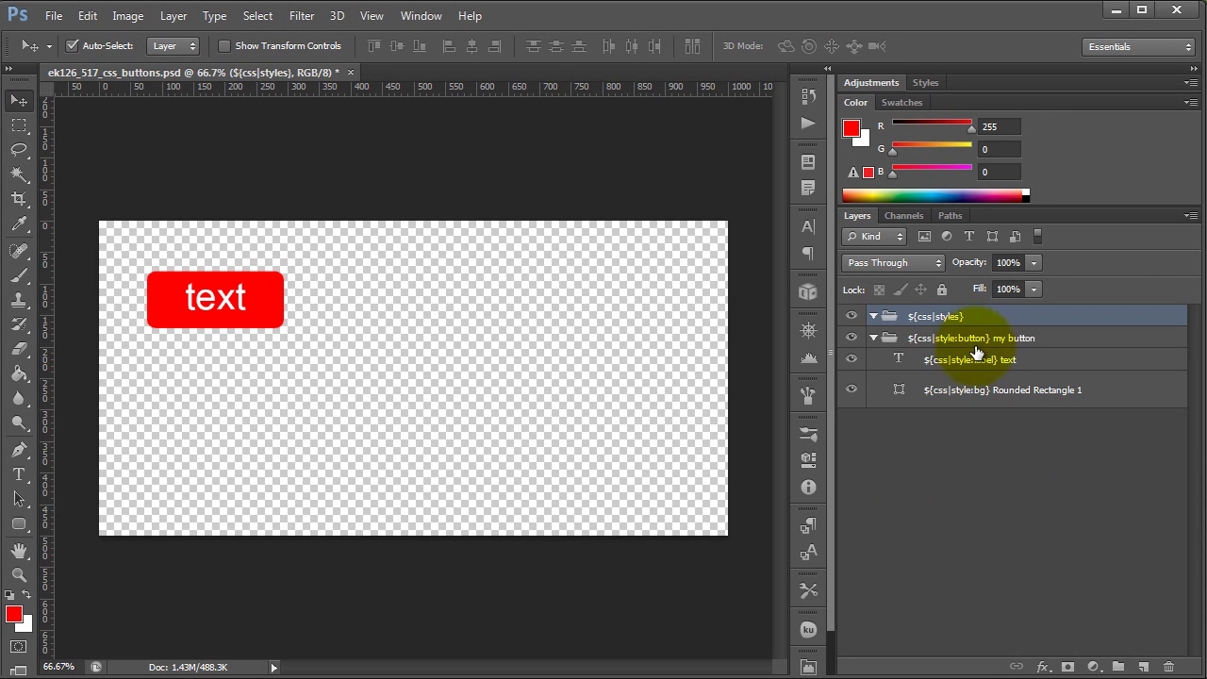
pyautogui.click(1122, 666)
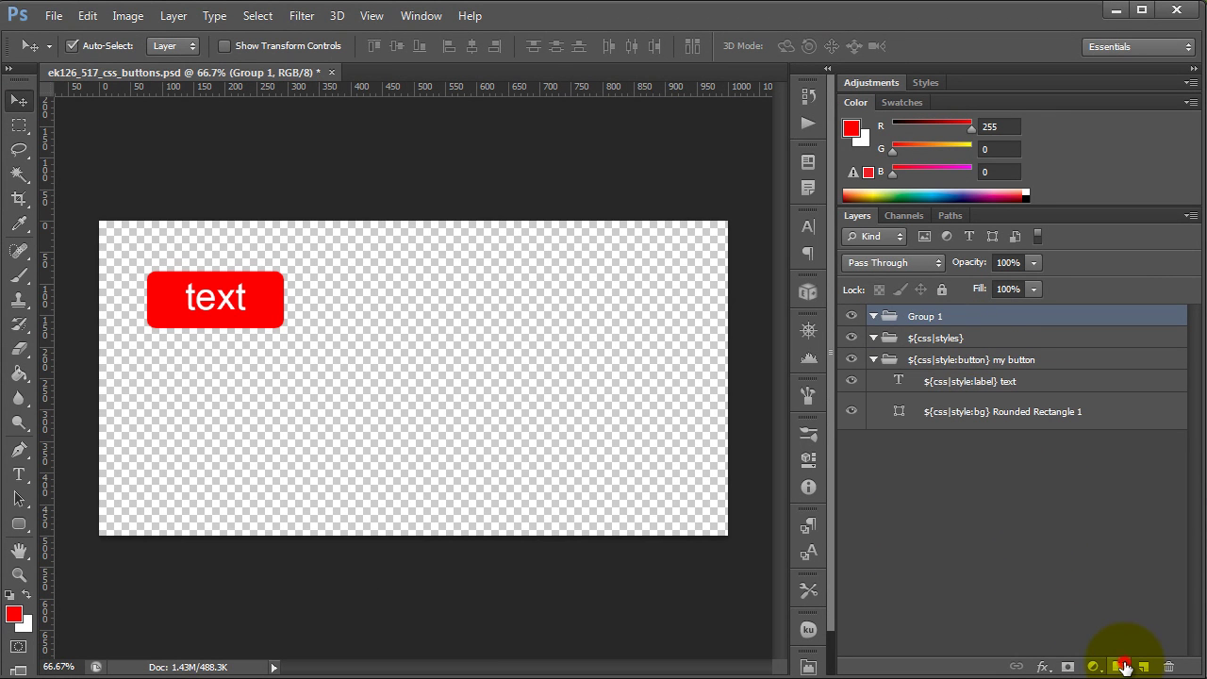
pyautogui.moveTo(919, 321); pyautogui.dragTo(943, 341)
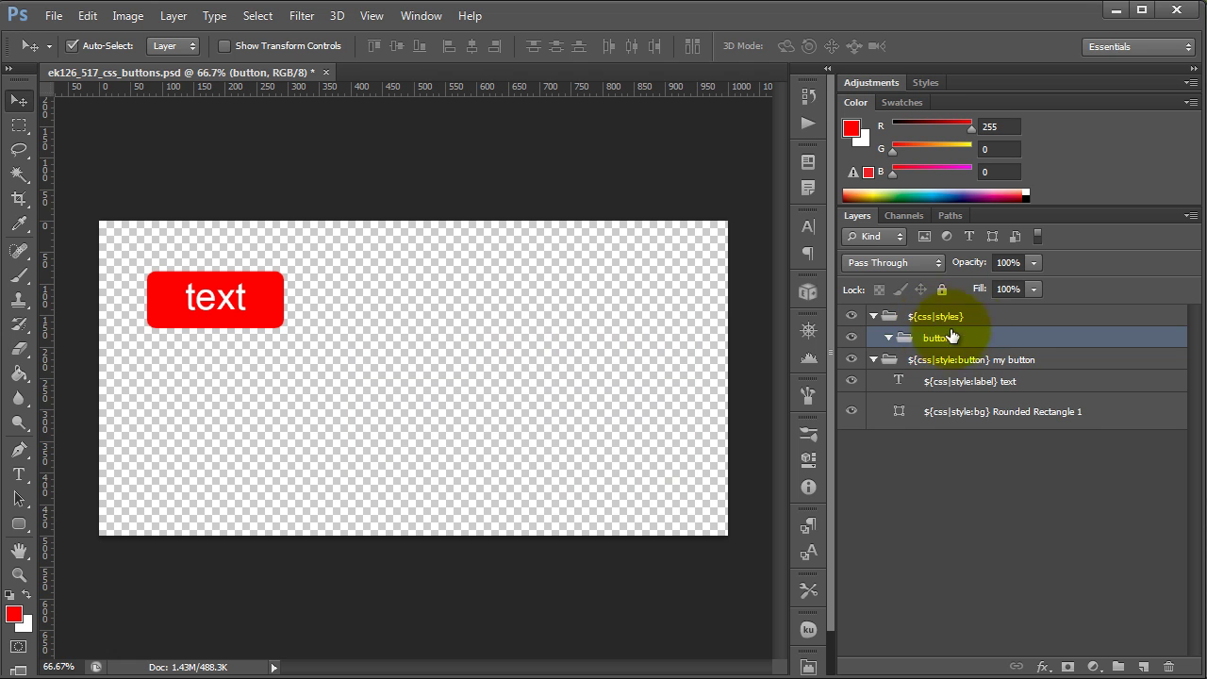
# Step: Copy the text and Rounded Rectangle 1 layers from the "my button" group into the nested "button" style group
pyautogui.click(981, 382)
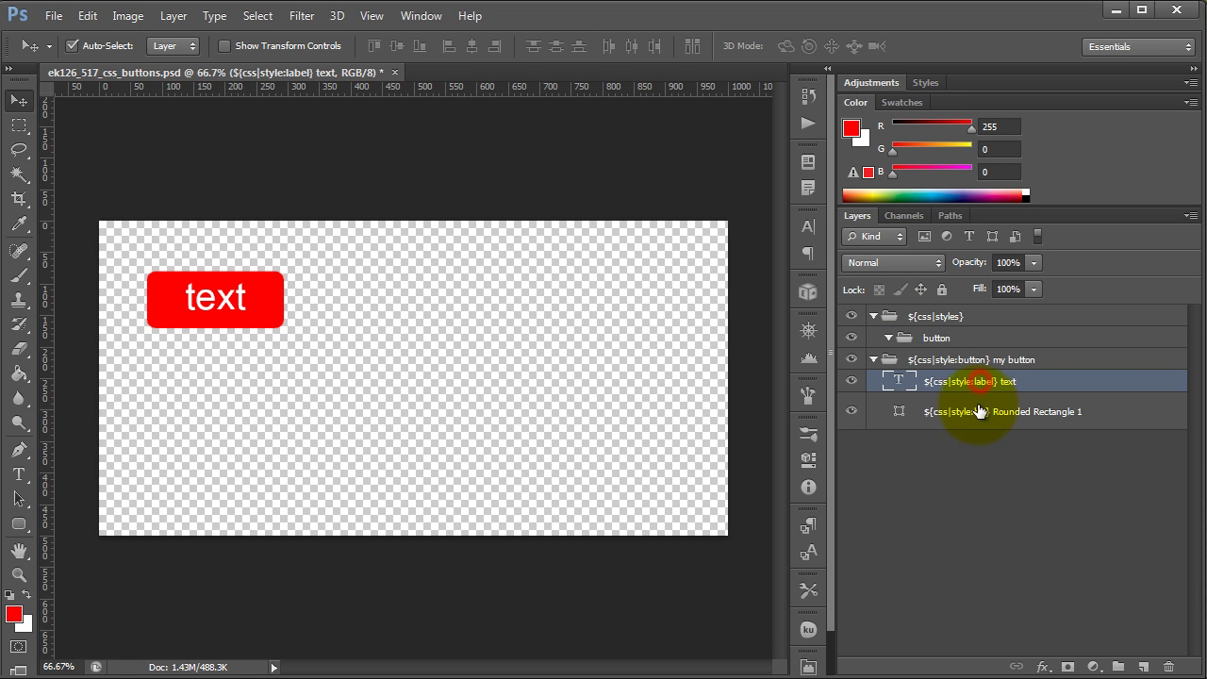
pyautogui.keyDown('shift'); pyautogui.click(985, 412); pyautogui.keyUp('shift')
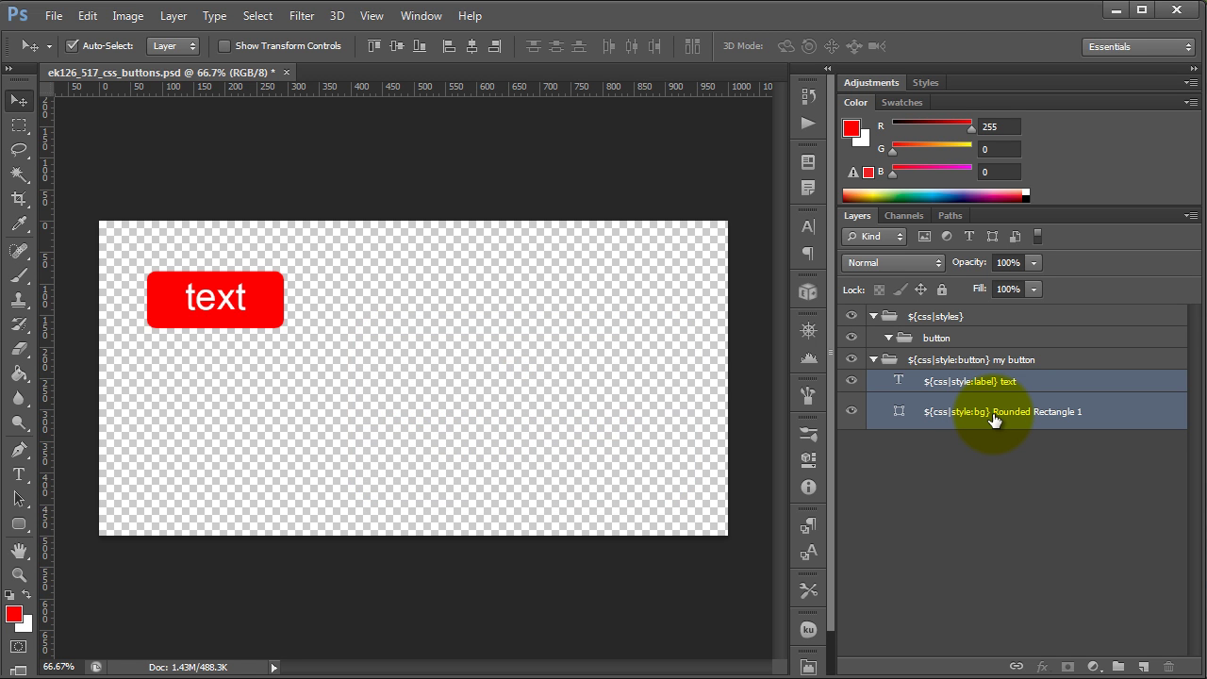
pyautogui.moveTo(970, 409); pyautogui.dragTo(934, 338)
pyautogui.click(921, 386)
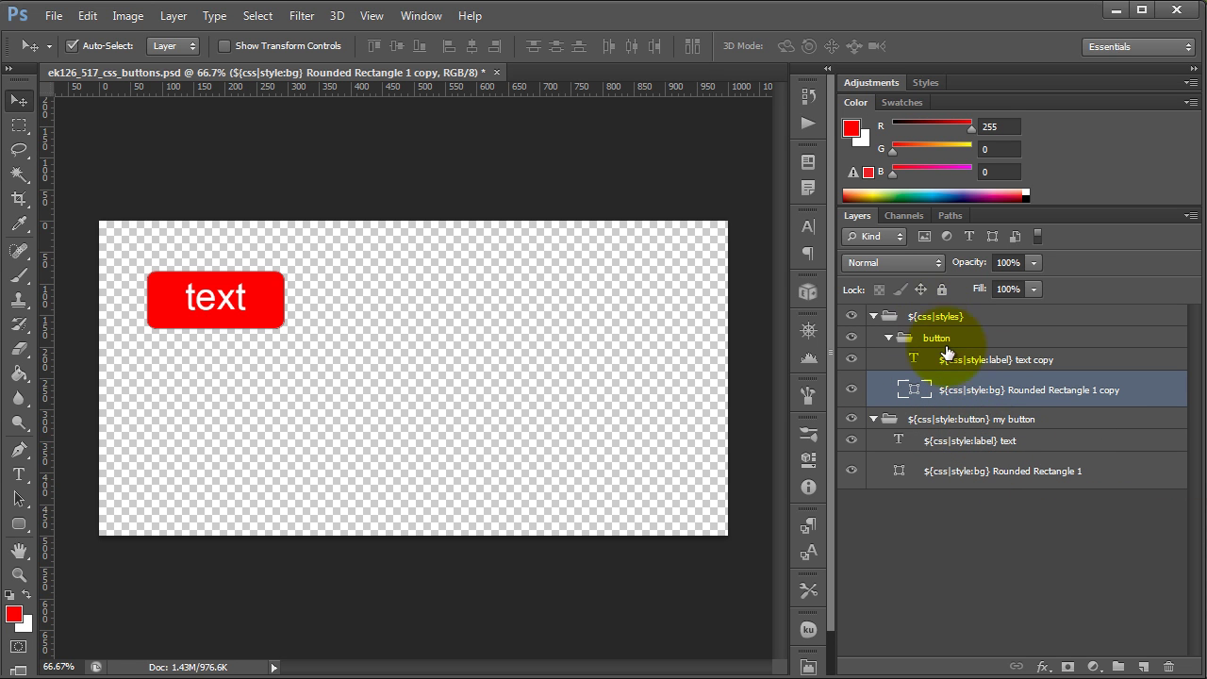
# Step: Rename the copied text layer in the "button" style group as "label"
pyautogui.doubleClick(971, 363)
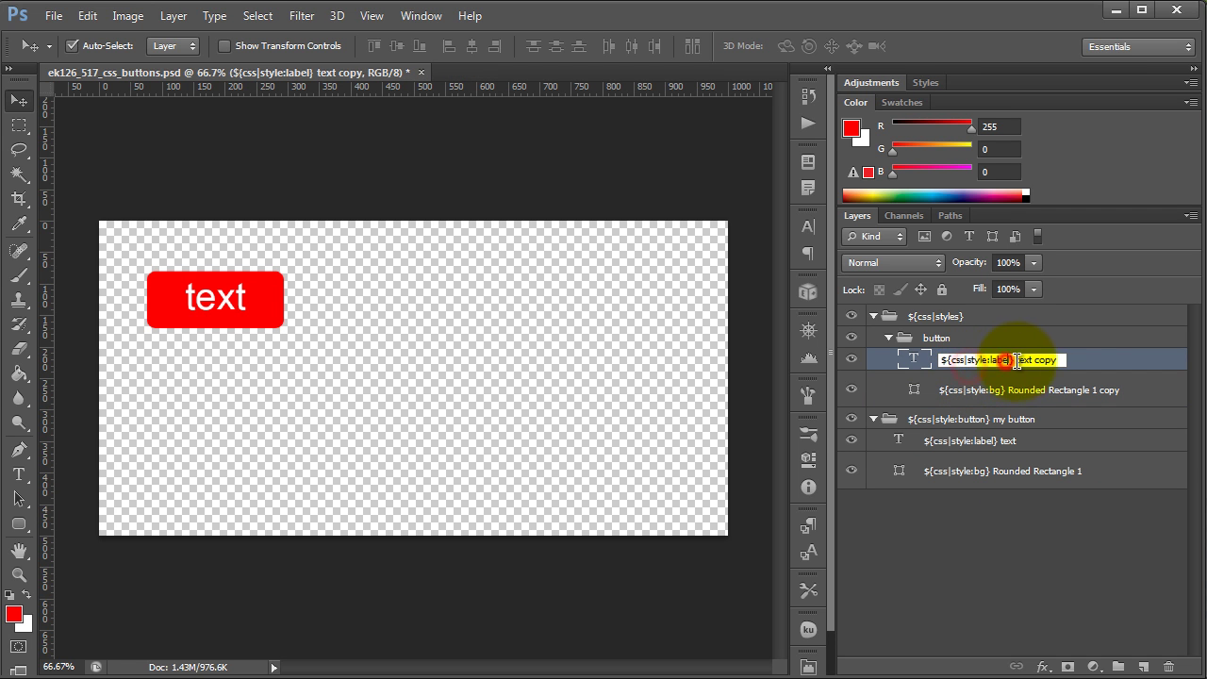
pyautogui.moveTo(1013, 359); pyautogui.dragTo(920, 360)
pyautogui.press('Delete')
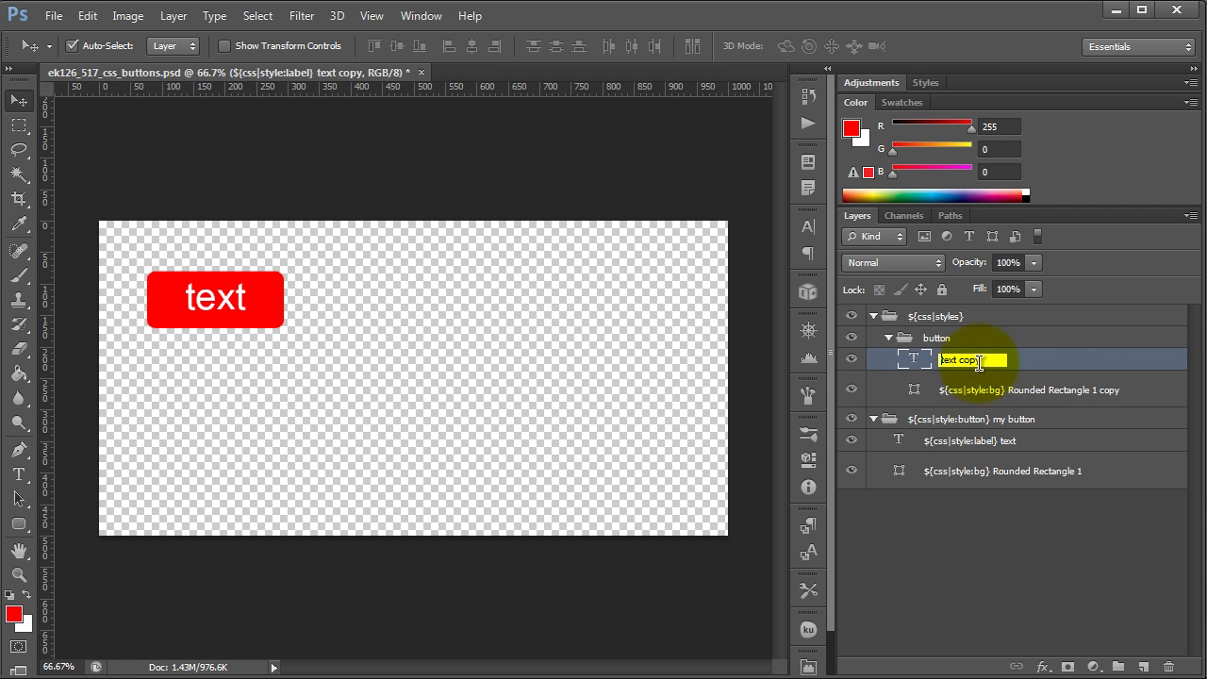
pyautogui.doubleClick(991, 359)
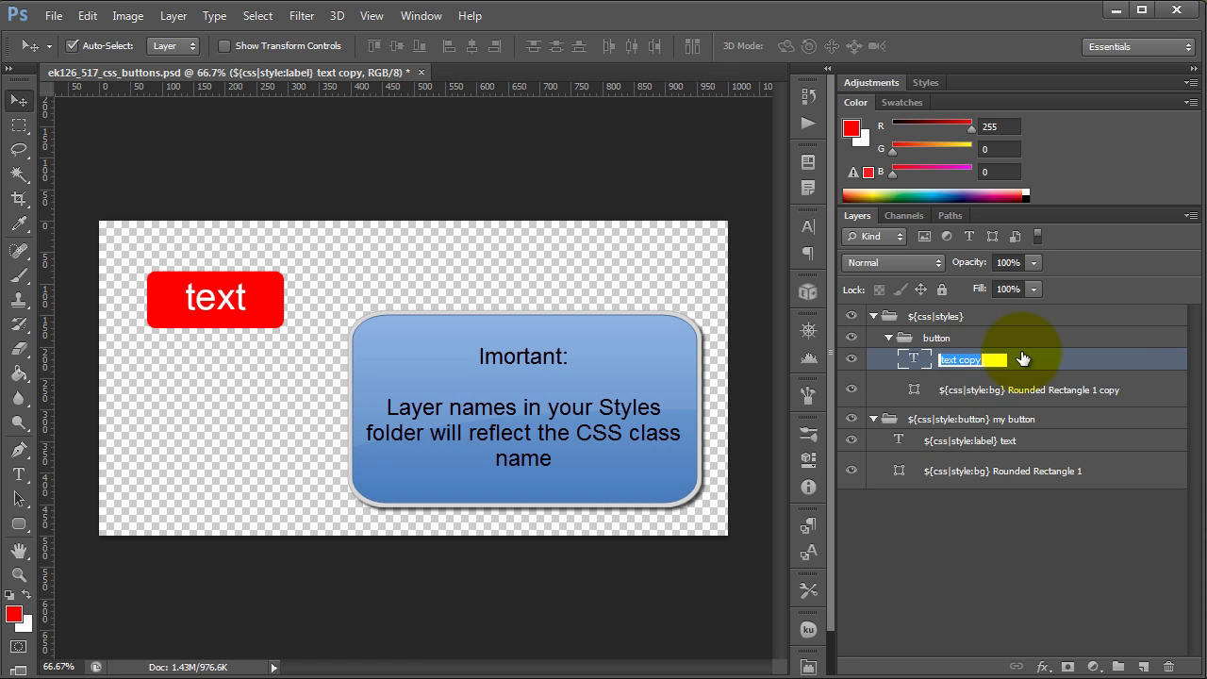
pyautogui.write('label')
pyautogui.press('Return')
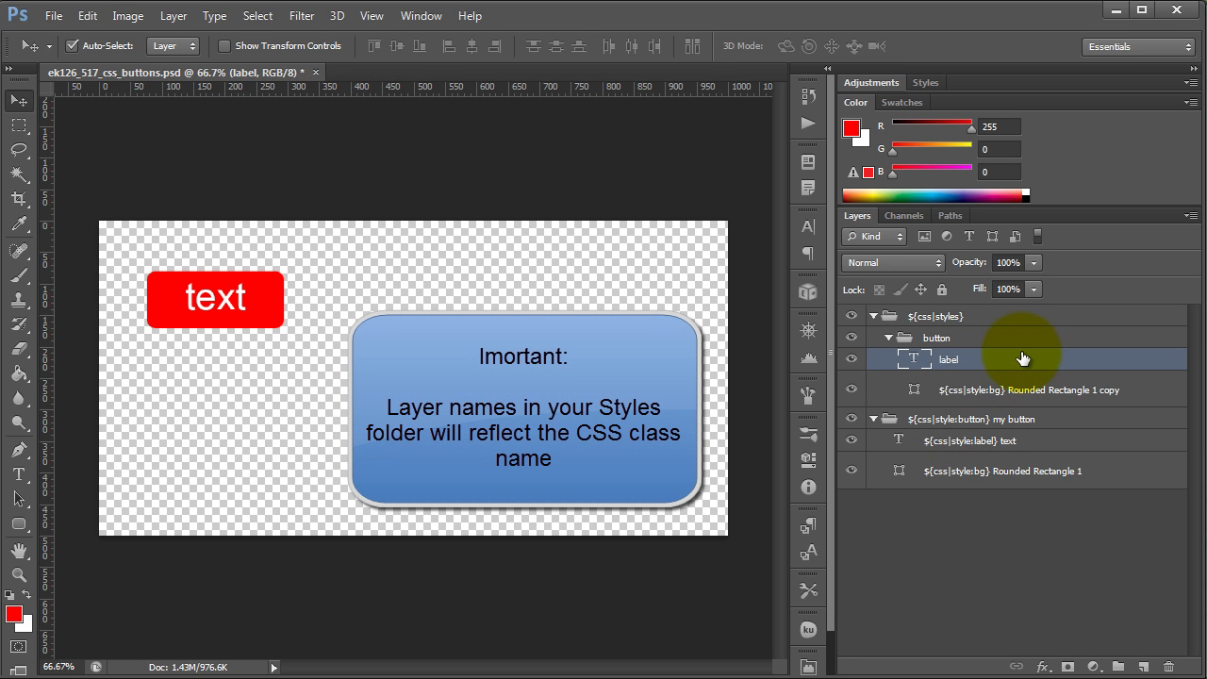
# Step: Rename the copied rounded rectangle layer in the "button" style group as "bg"
pyautogui.doubleClick(1001, 390)
pyautogui.write('bg')
pyautogui.press('Return')
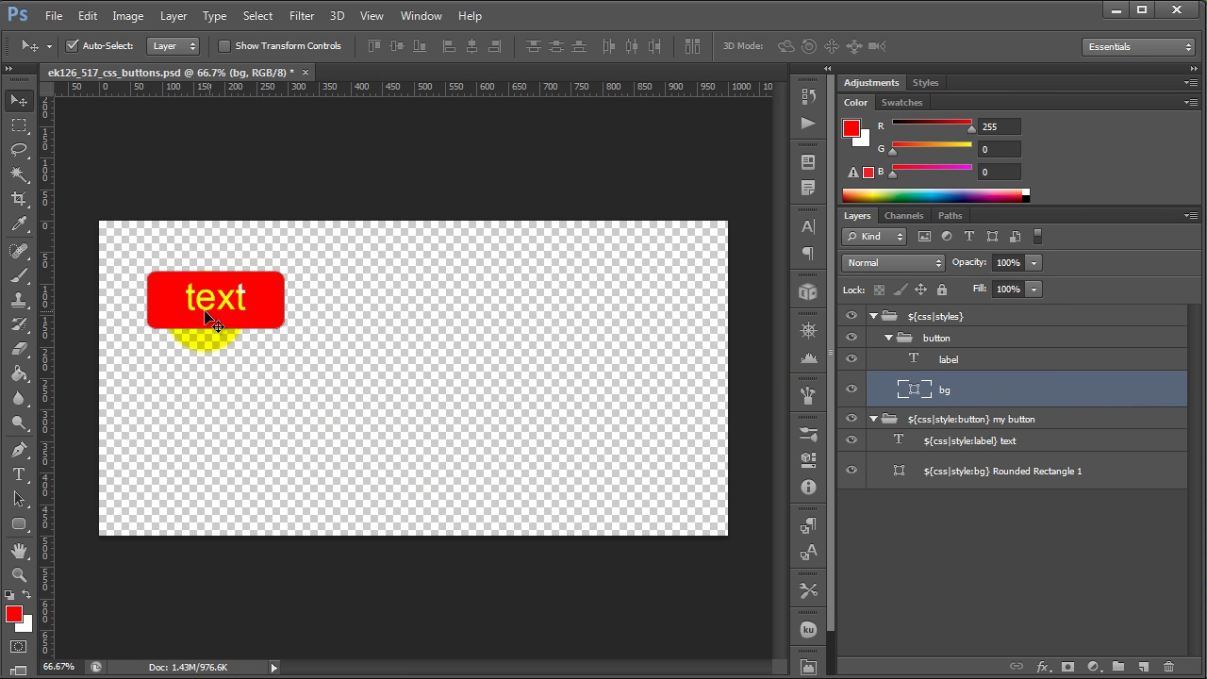
# Step: Fill the bg style layer with bright green and compare it with the original by hiding and showing the "${css|styles}" group
pyautogui.doubleClick(920, 394)
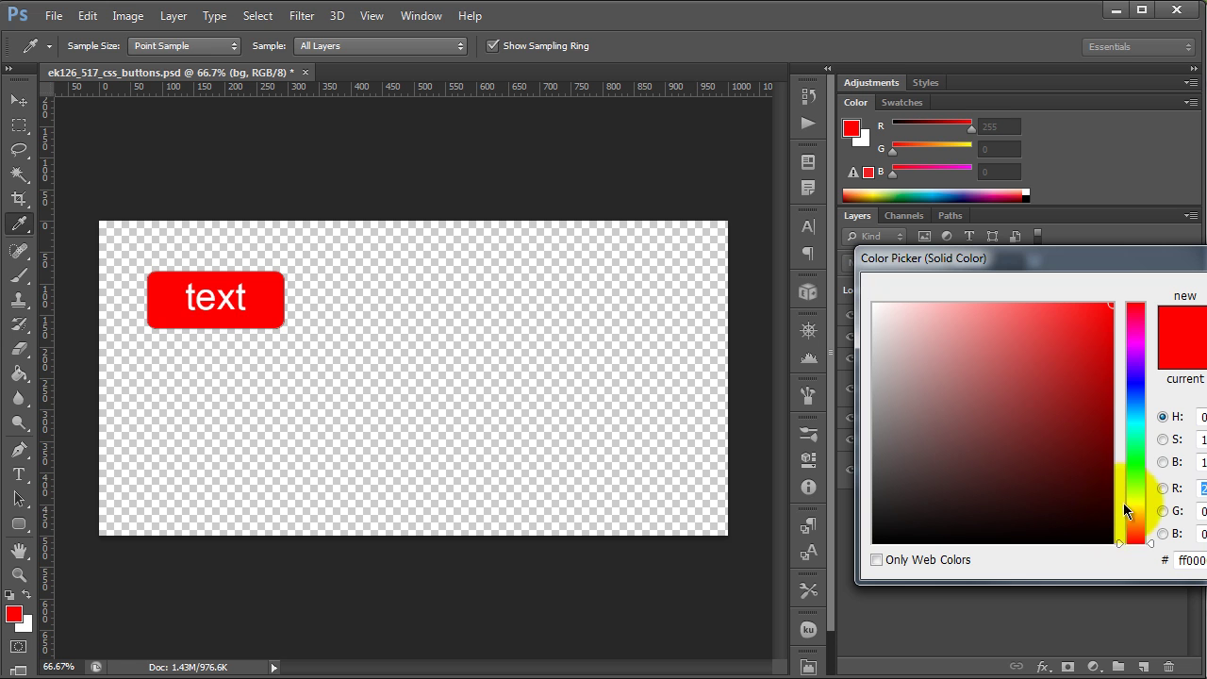
pyautogui.click(1133, 462)
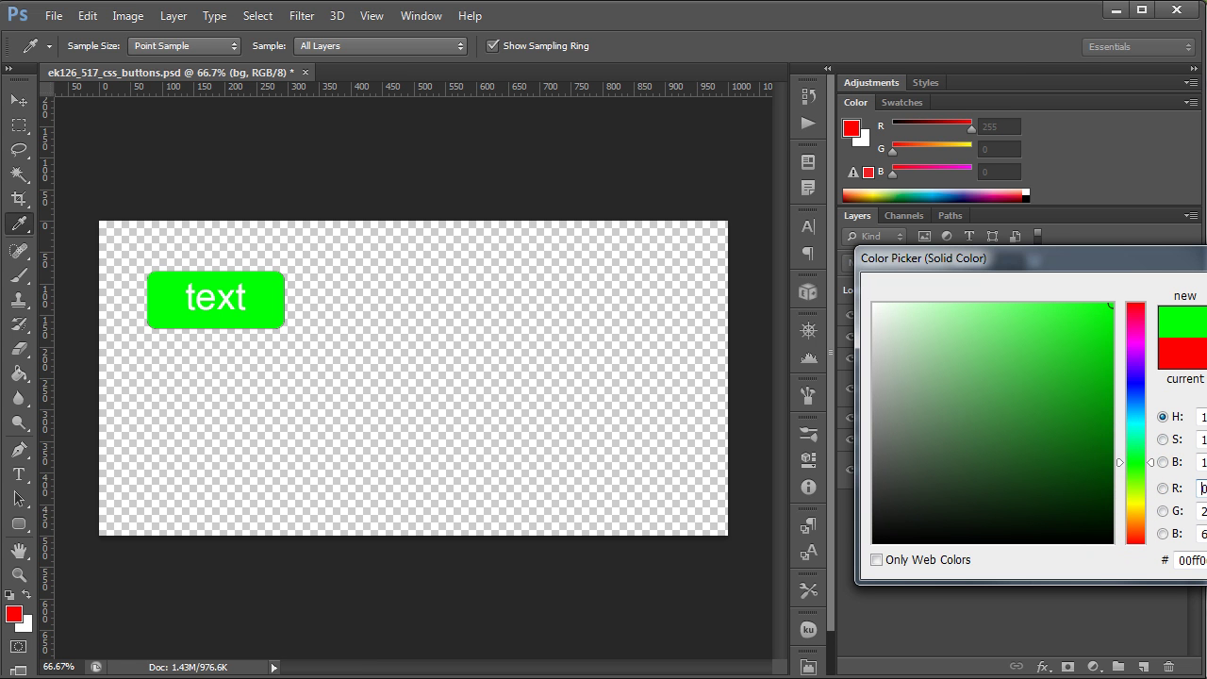
pyautogui.press('Return')
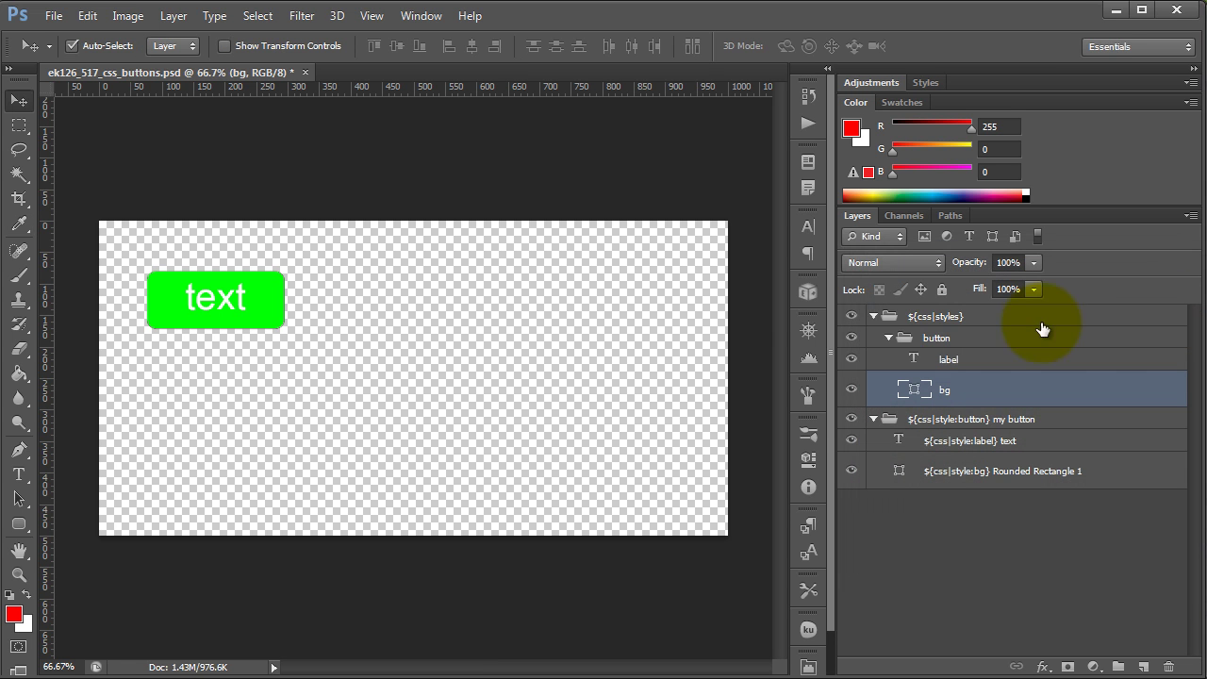
pyautogui.click(853, 318)
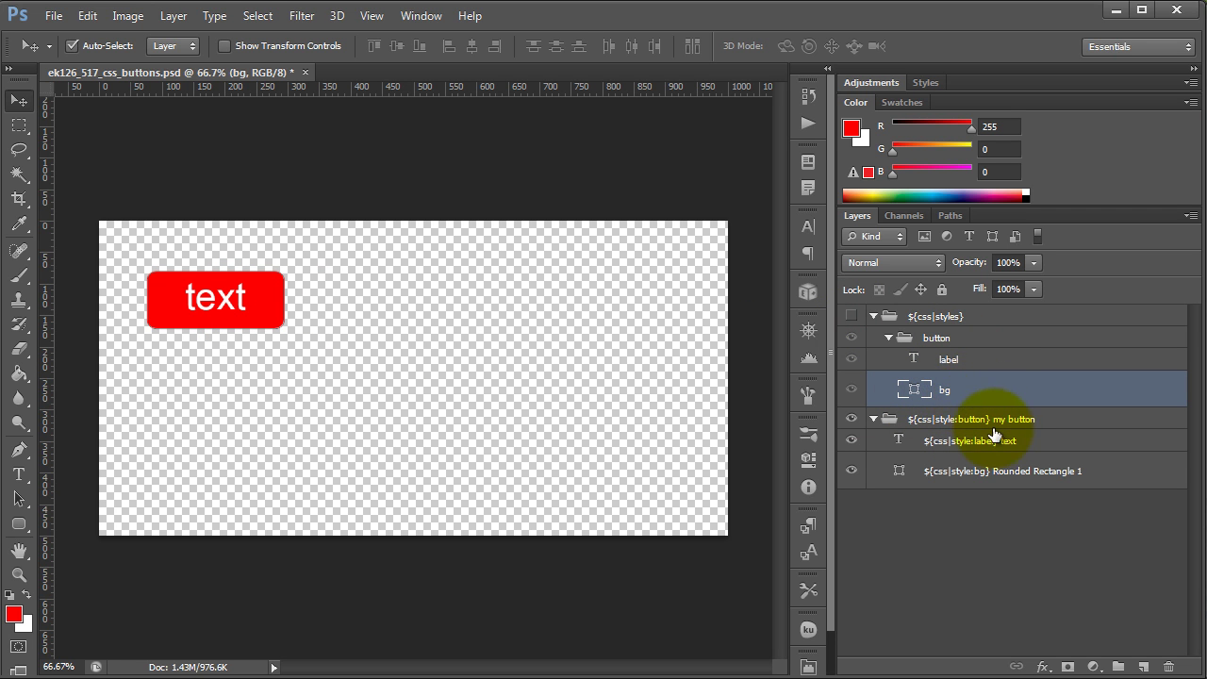
pyautogui.click(852, 316)
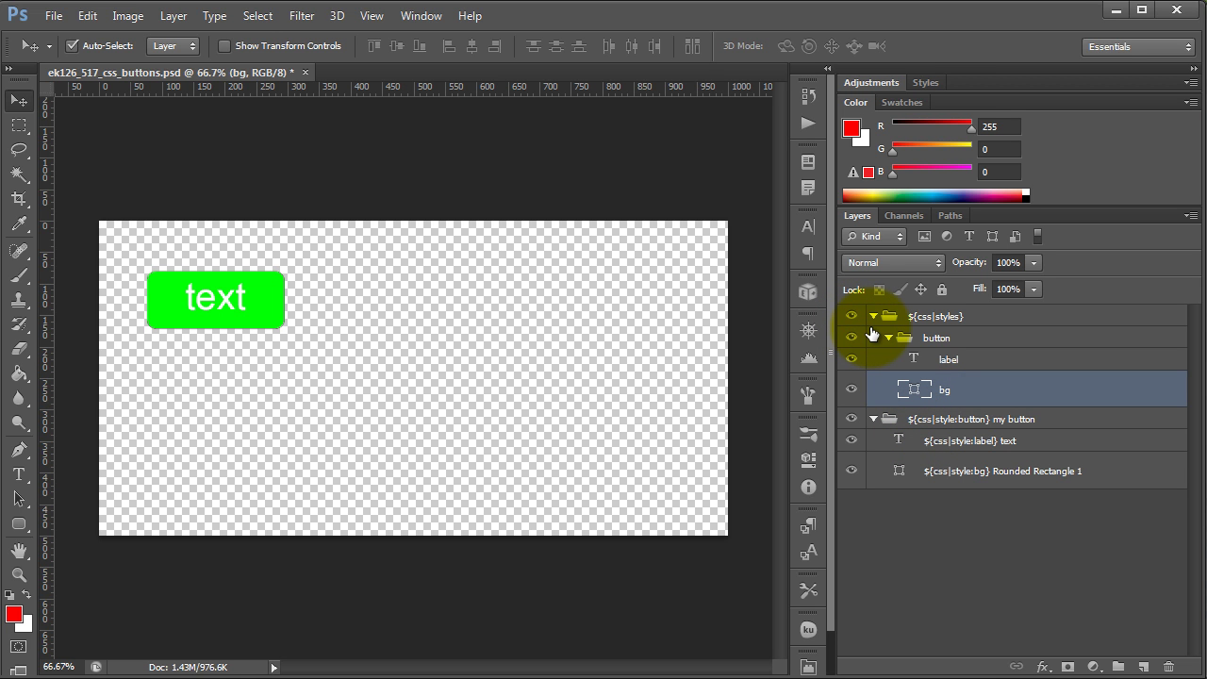
# Step: Duplicate the "button" style group, rename the copy "button:hover", and collapse the original group
pyautogui.click(987, 369)
pyautogui.click(933, 340)
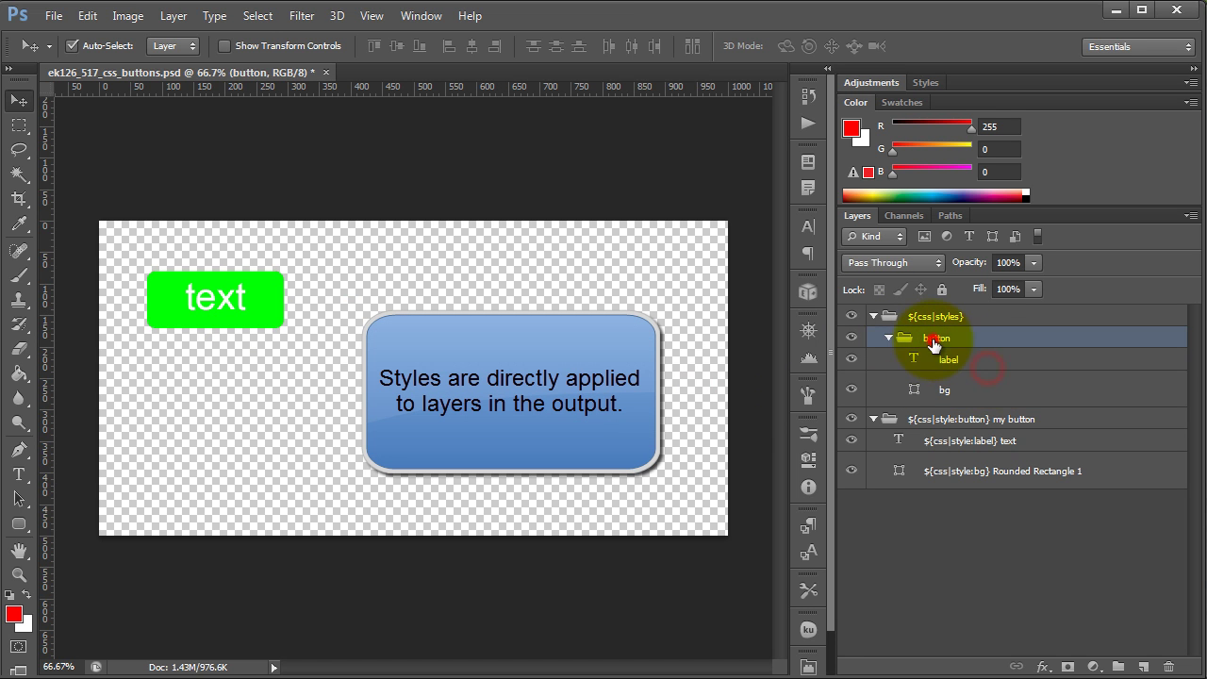
pyautogui.hotkey('ctrl', 'j')
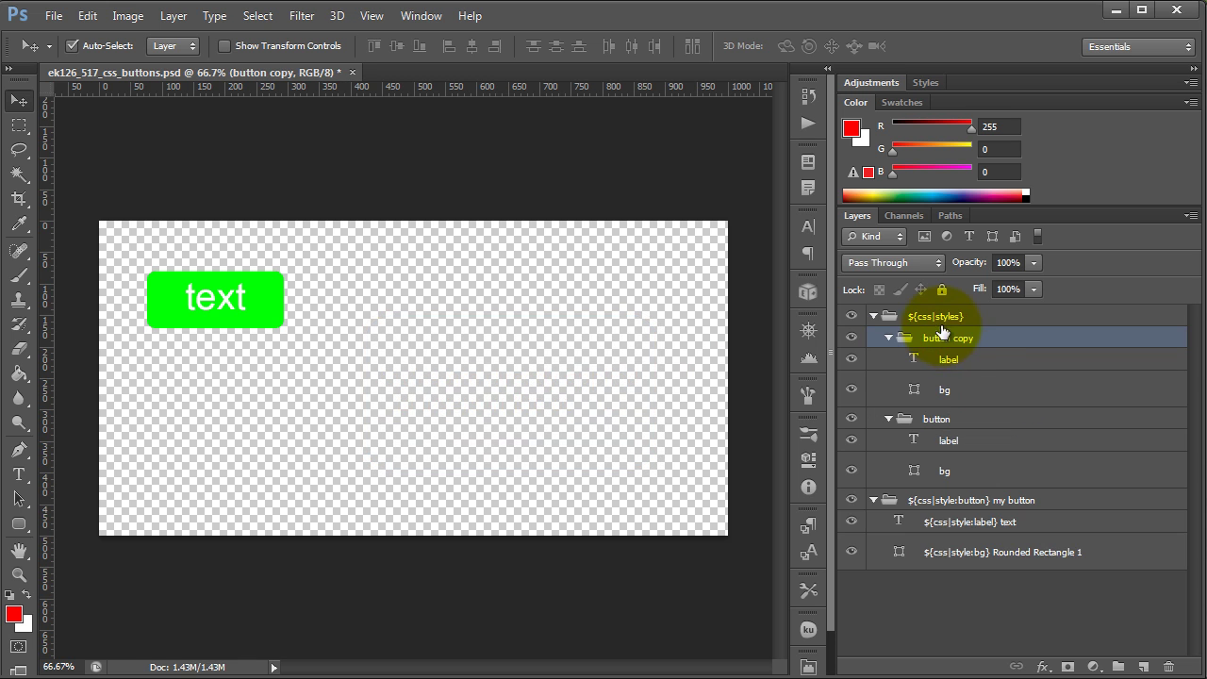
pyautogui.click(969, 341)
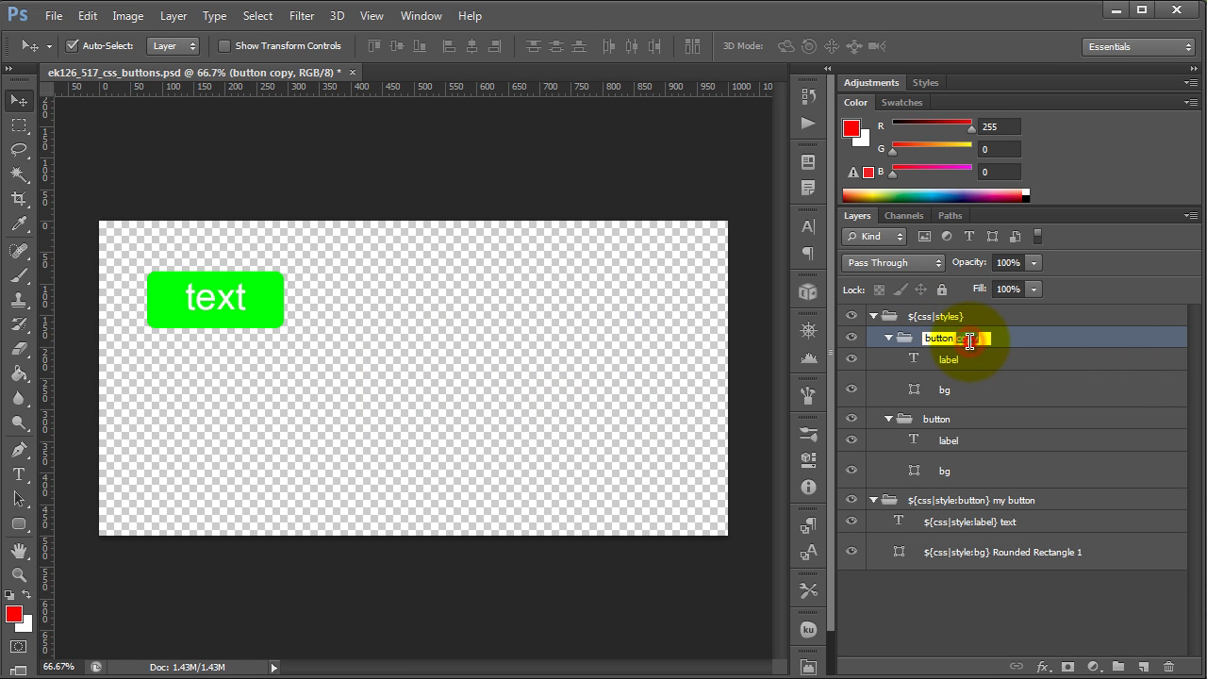
pyautogui.doubleClick(969, 340)
pyautogui.write(':hover')
pyautogui.press('Return')
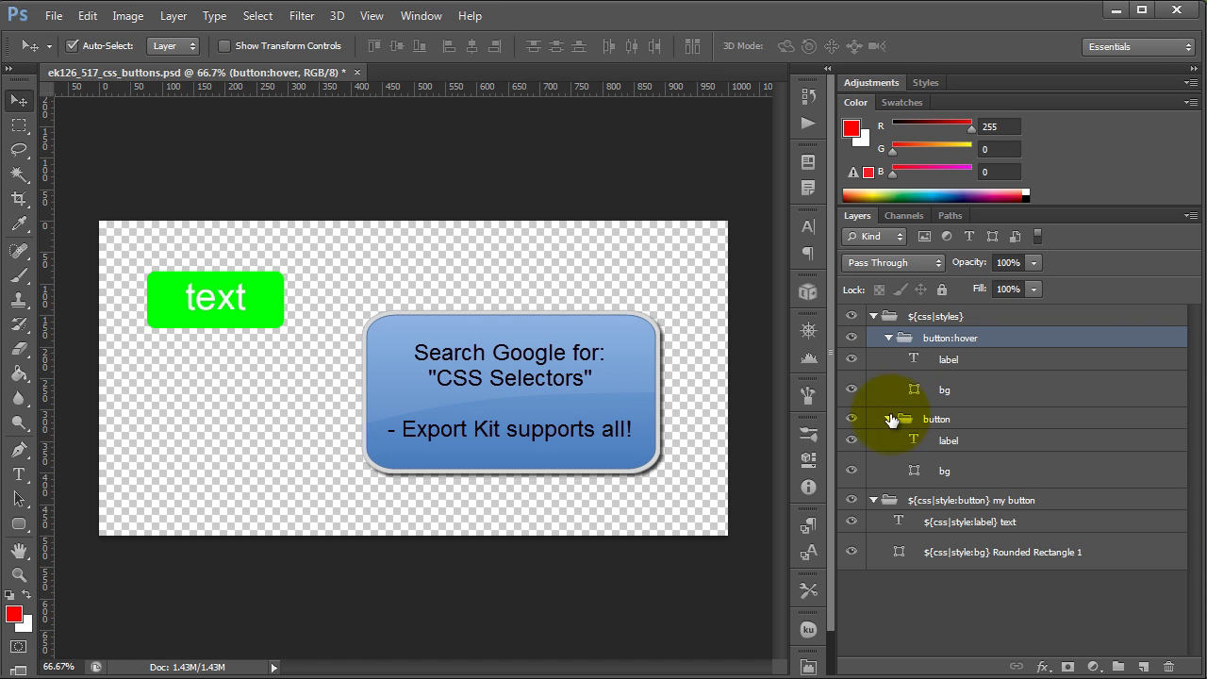
pyautogui.click(889, 418)
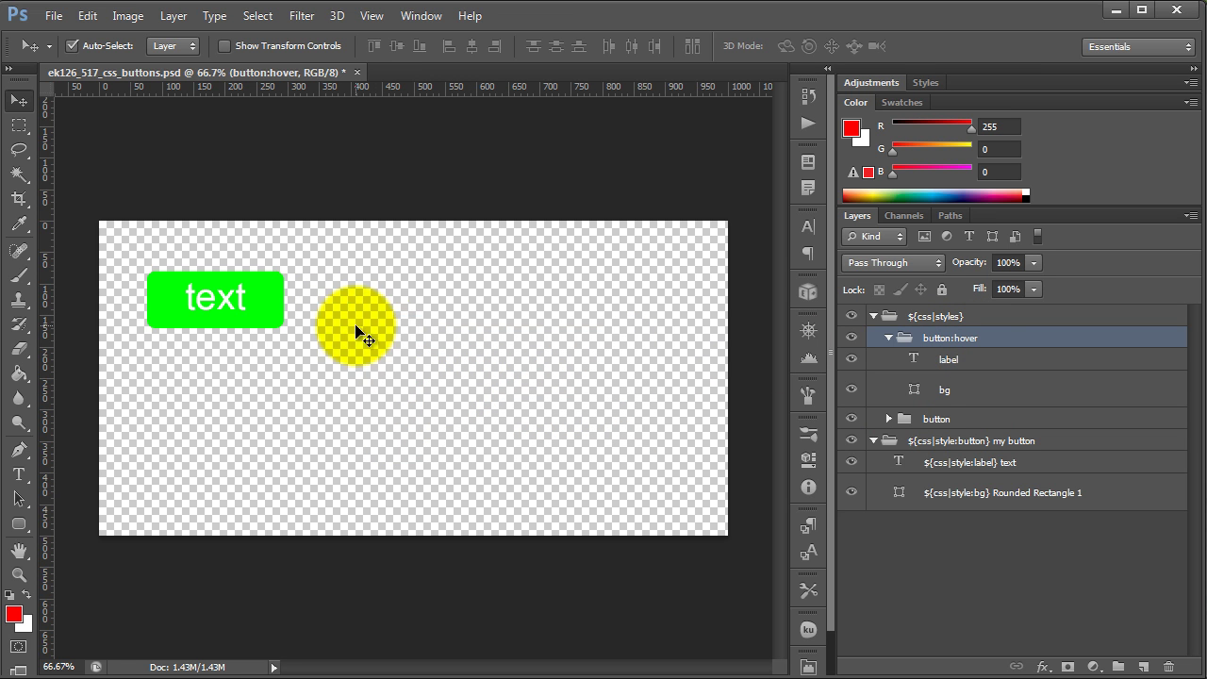
# Step: Fill the bg layer in the "button:hover" style group with a dark olive yellow
pyautogui.doubleClick(915, 389)
pyautogui.click(917, 389)
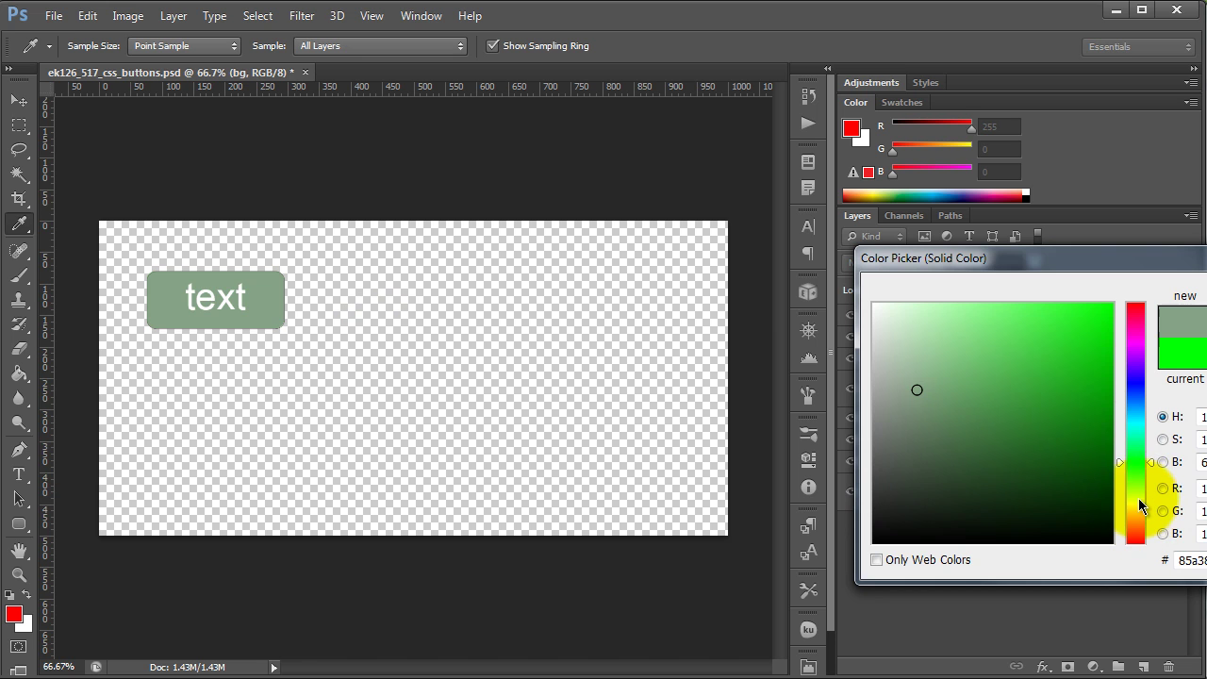
pyautogui.click(1134, 495)
pyautogui.click(1101, 354)
pyautogui.moveTo(1058, 395)
pyautogui.mouseDown()
pyautogui.moveTo(1110, 431)
pyautogui.moveTo(1067, 383)
pyautogui.moveTo(1075, 347)
pyautogui.mouseUp()
pyautogui.click(1137, 500)
pyautogui.click(1124, 507)
pyautogui.moveTo(1135, 511); pyautogui.dragTo(1130, 503)
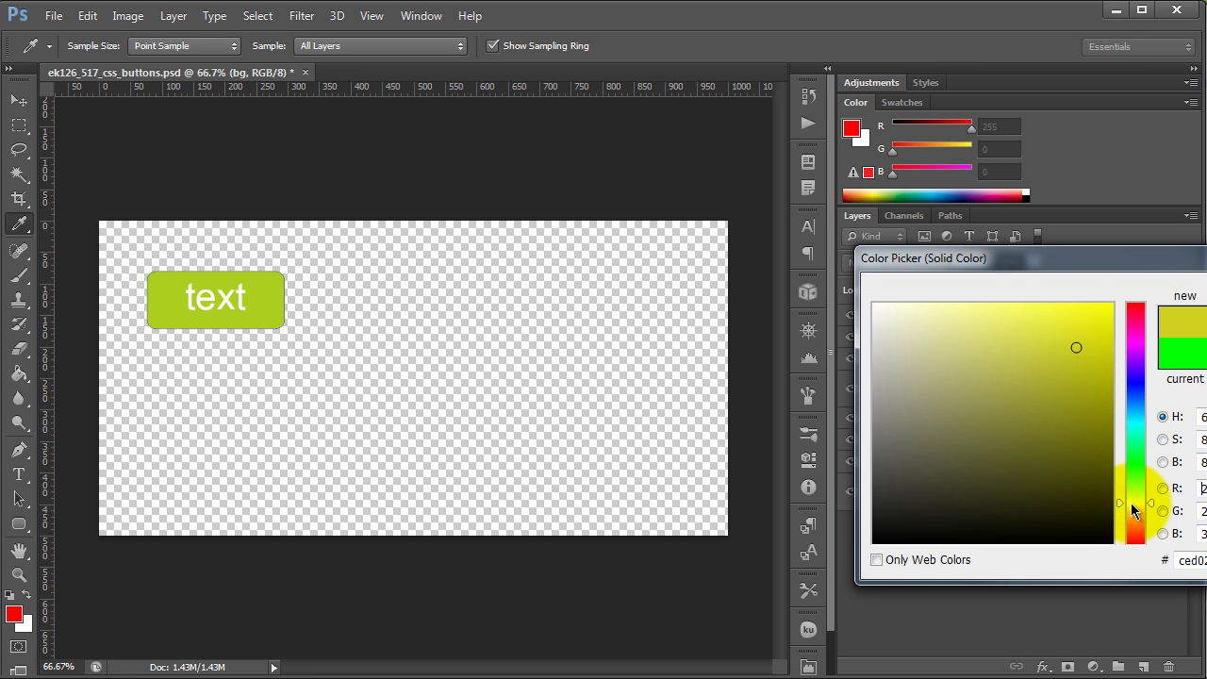
pyautogui.moveTo(1075, 348); pyautogui.dragTo(1097, 354)
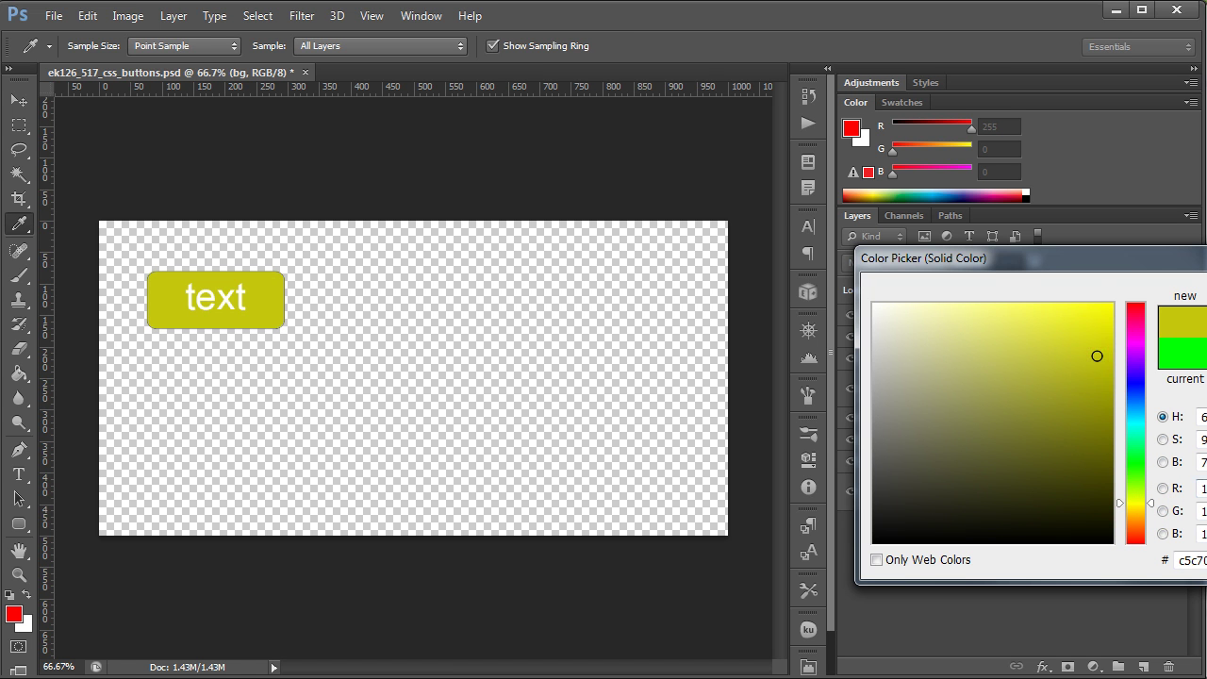
pyautogui.press('Return')
# Step: Add a red Color Overlay at 100% opacity to the label layer in the "button:hover" group
pyautogui.click(928, 359)
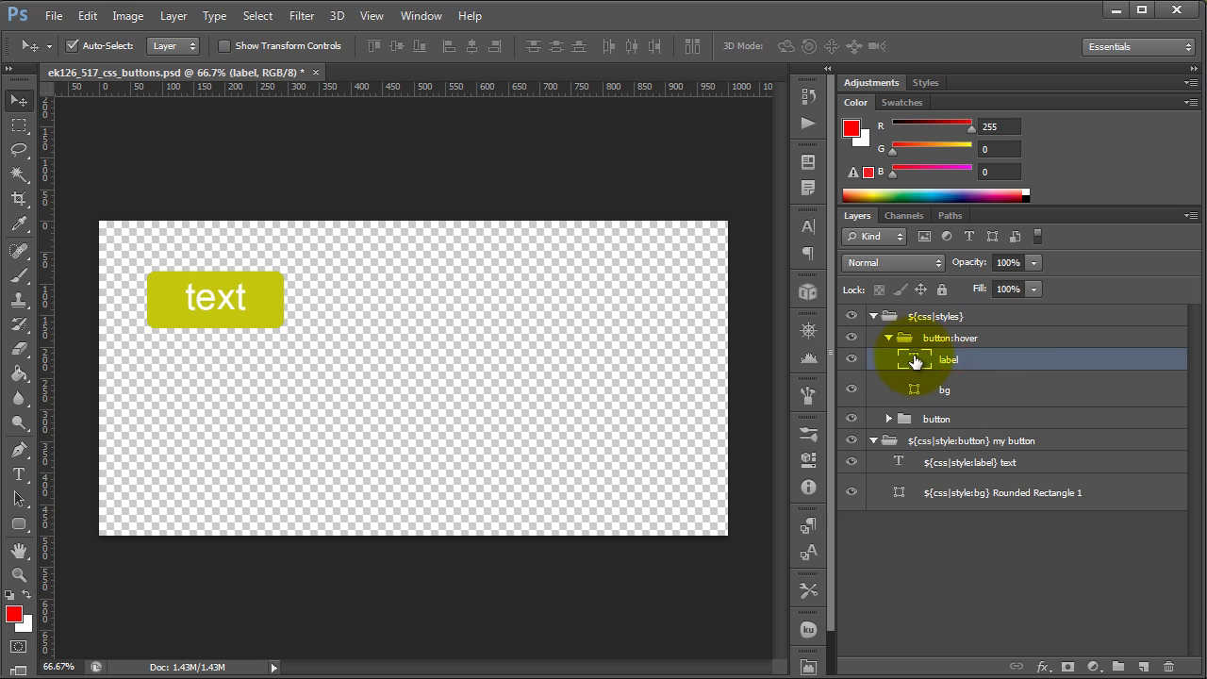
pyautogui.doubleClick(1177, 364)
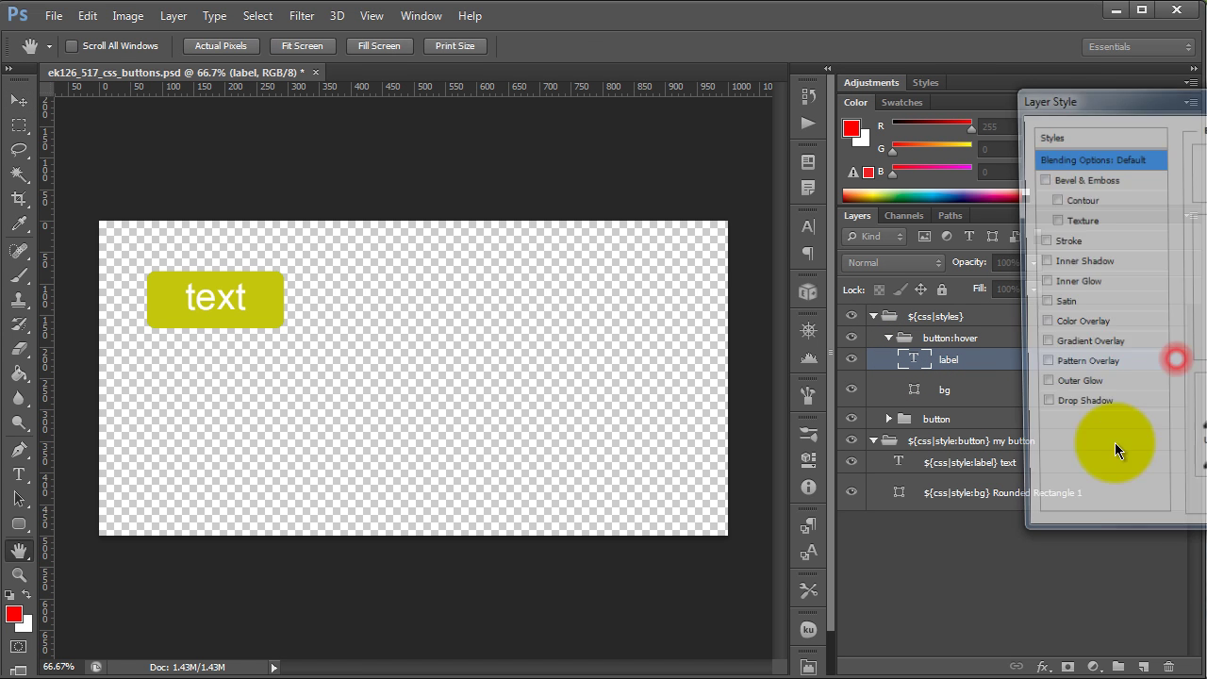
pyautogui.click(1060, 324)
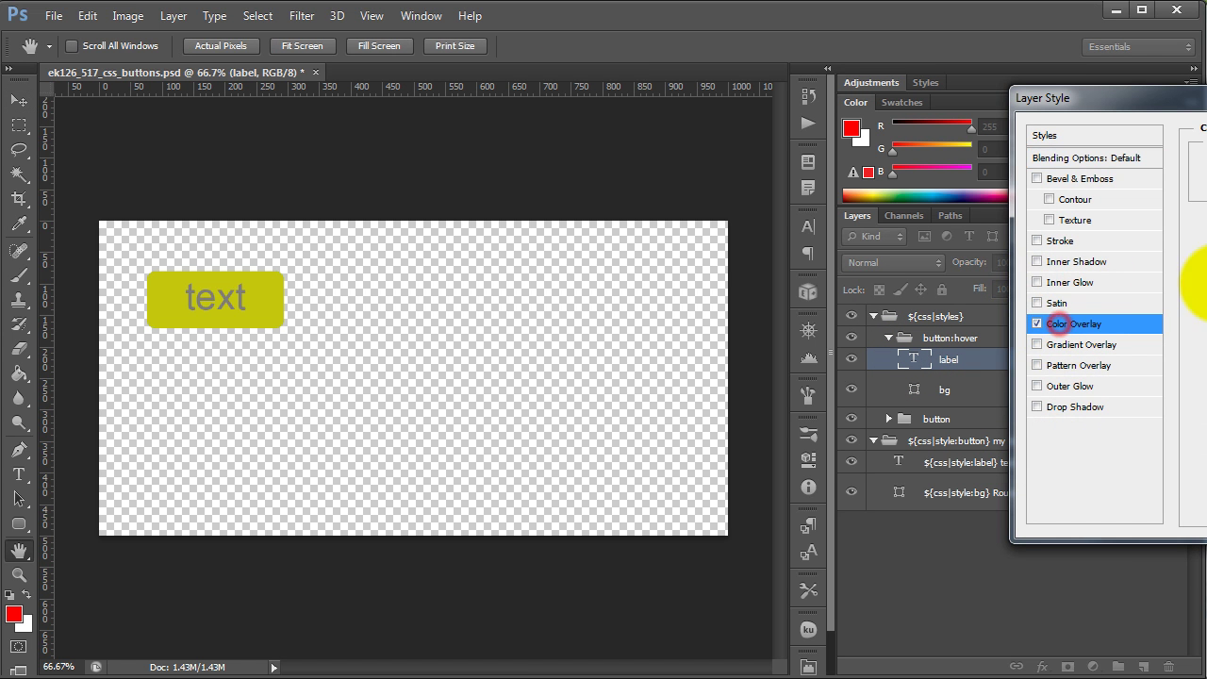
pyautogui.moveTo(1036, 399); pyautogui.dragTo(1135, 301)
pyautogui.press('Return')
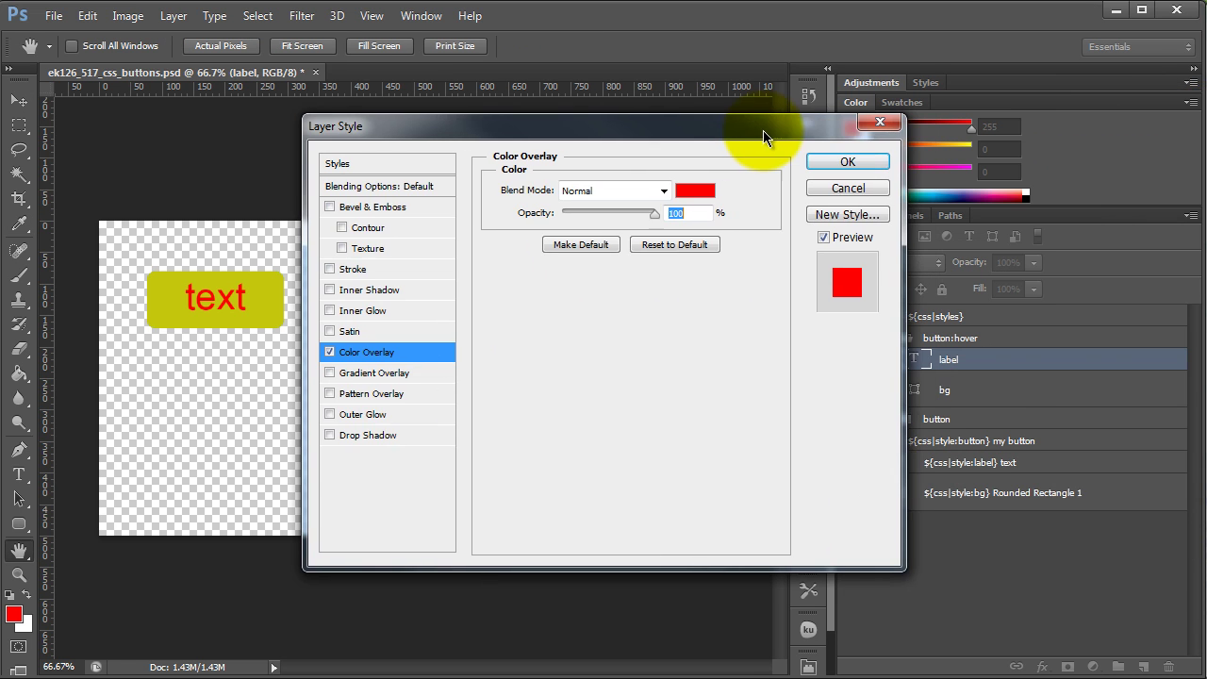
pyautogui.click(842, 160)
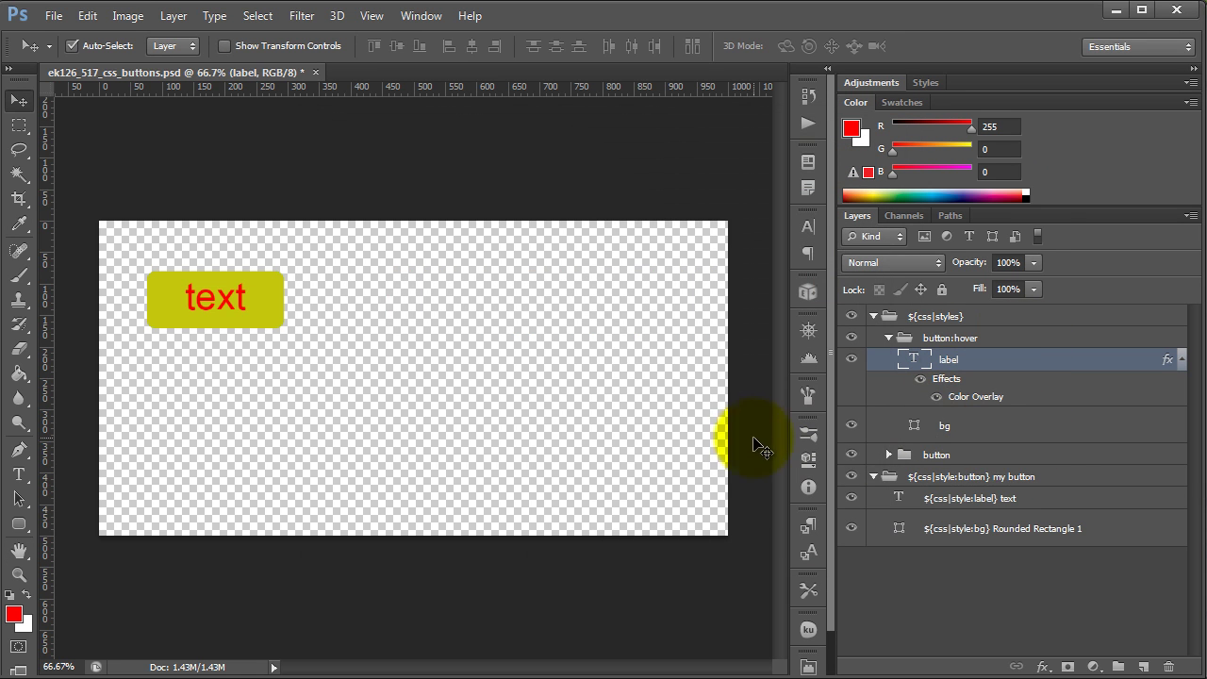
# Step: Add a Drop Shadow with 5 px distance and 5 px size to the bg layer in the "button:hover" group
pyautogui.click(1024, 424)
pyautogui.doubleClick(1163, 427)
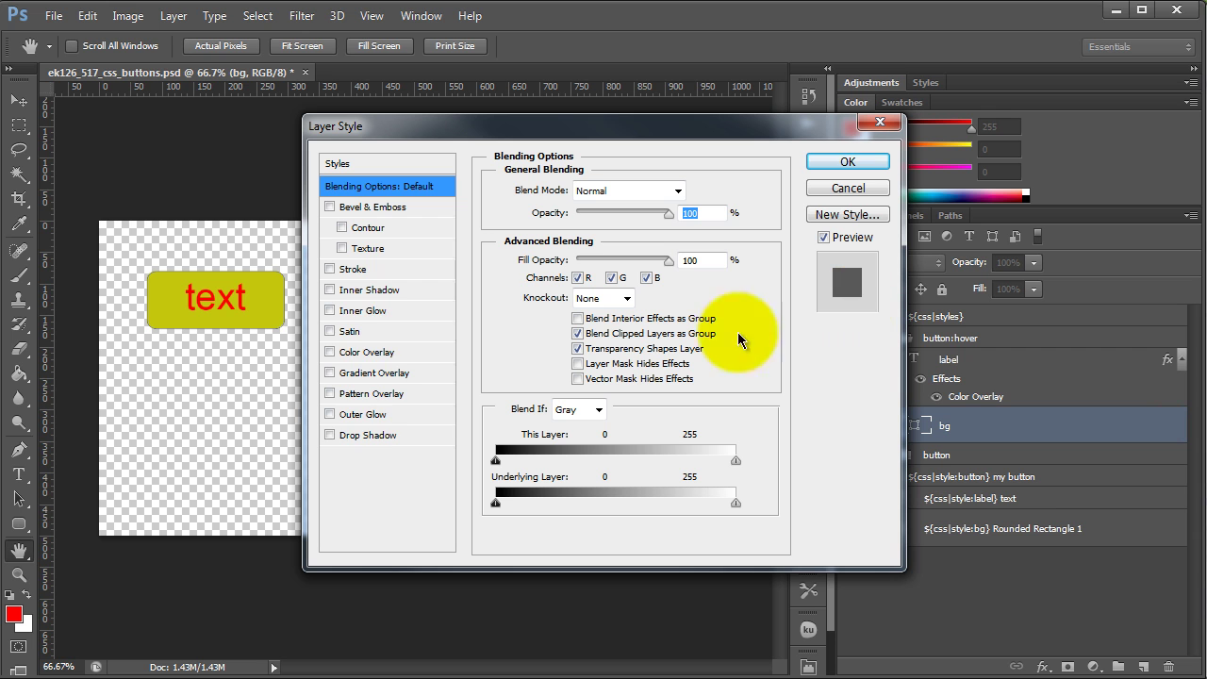
pyautogui.click(331, 435)
pyautogui.click(400, 436)
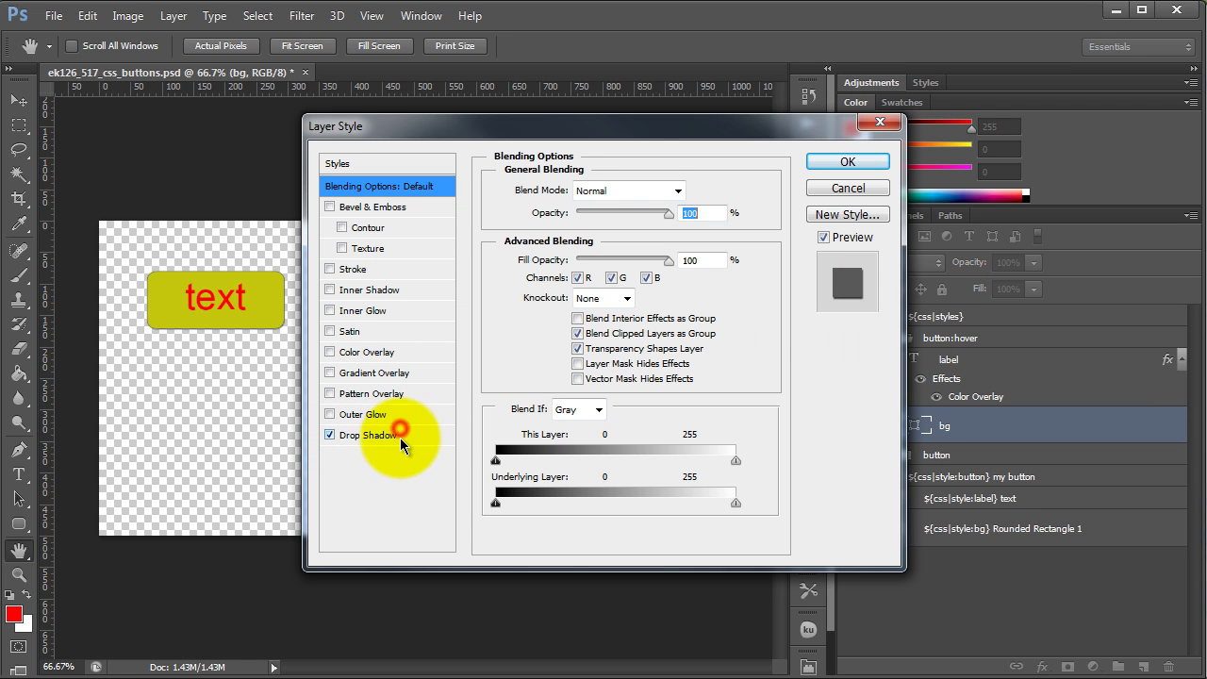
pyautogui.click(700, 274)
pyautogui.write('5')
pyautogui.click(681, 313)
pyautogui.write('5')
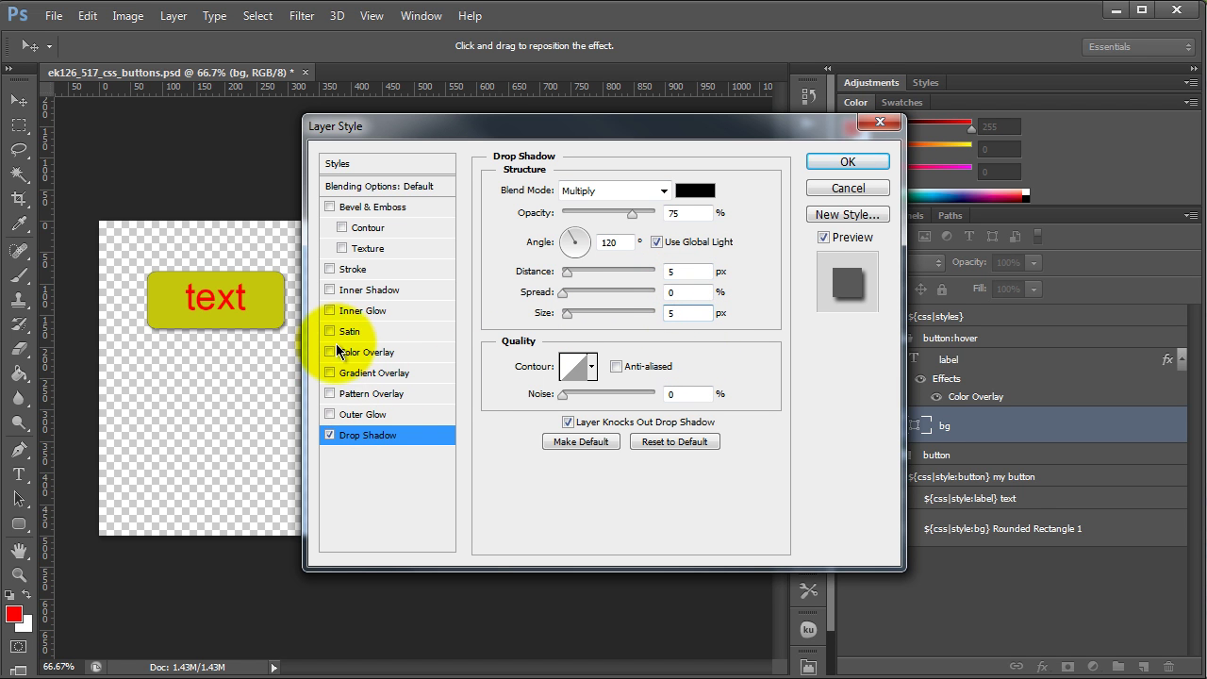
# Step: Add a 2 px black outside Stroke to the hover bg layer, apply the layer styles and deselect the layer
pyautogui.click(330, 270)
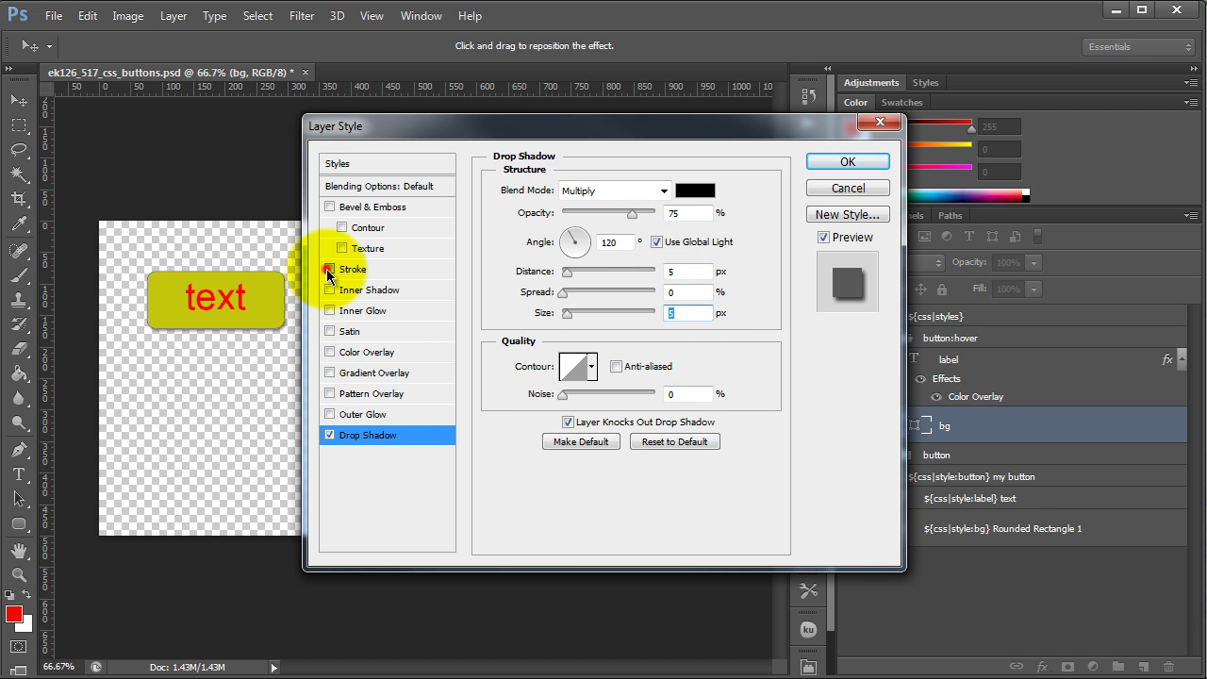
pyautogui.click(354, 272)
pyautogui.click(692, 189)
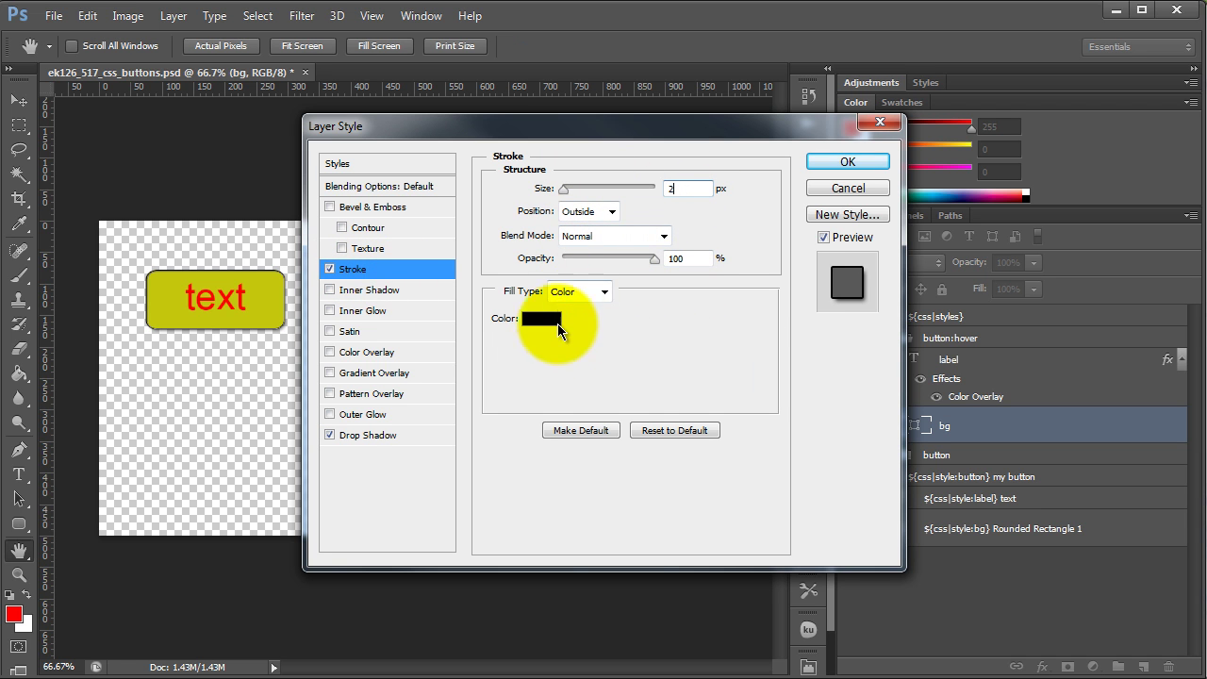
pyautogui.click(833, 163)
pyautogui.click(357, 410)
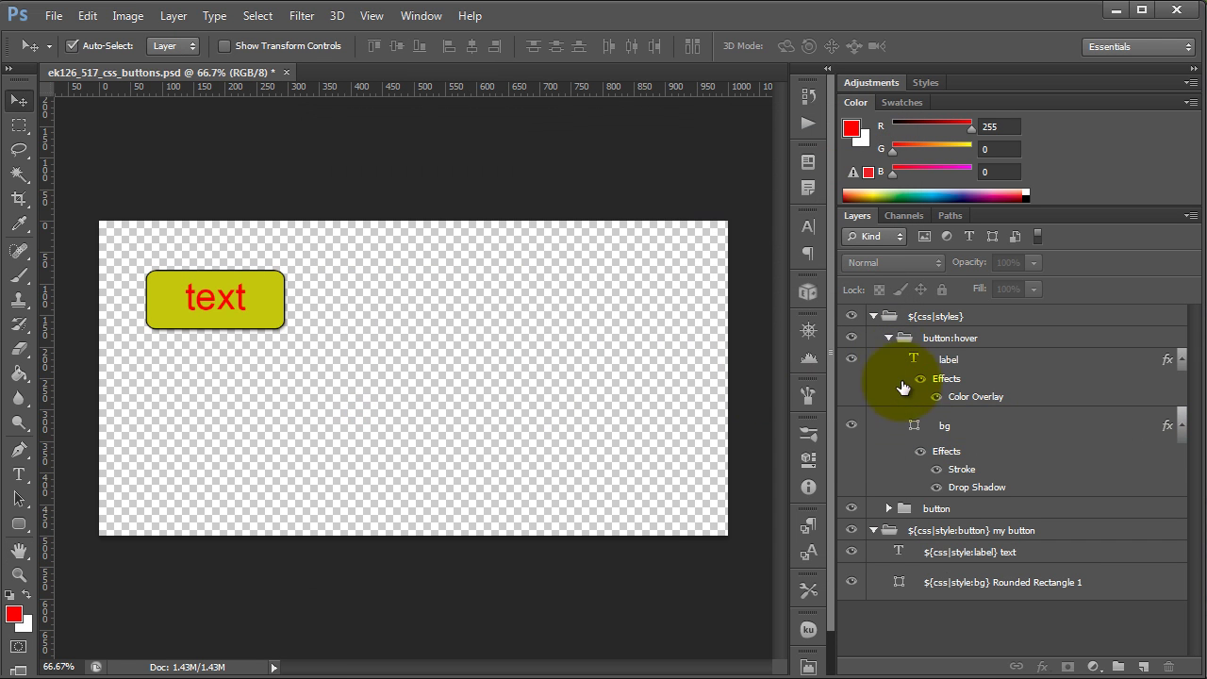
# Step: Collapse the effects lists of the hover label and bg layers, and collapse the "button:hover" group
pyautogui.click(1173, 420)
pyautogui.click(1178, 361)
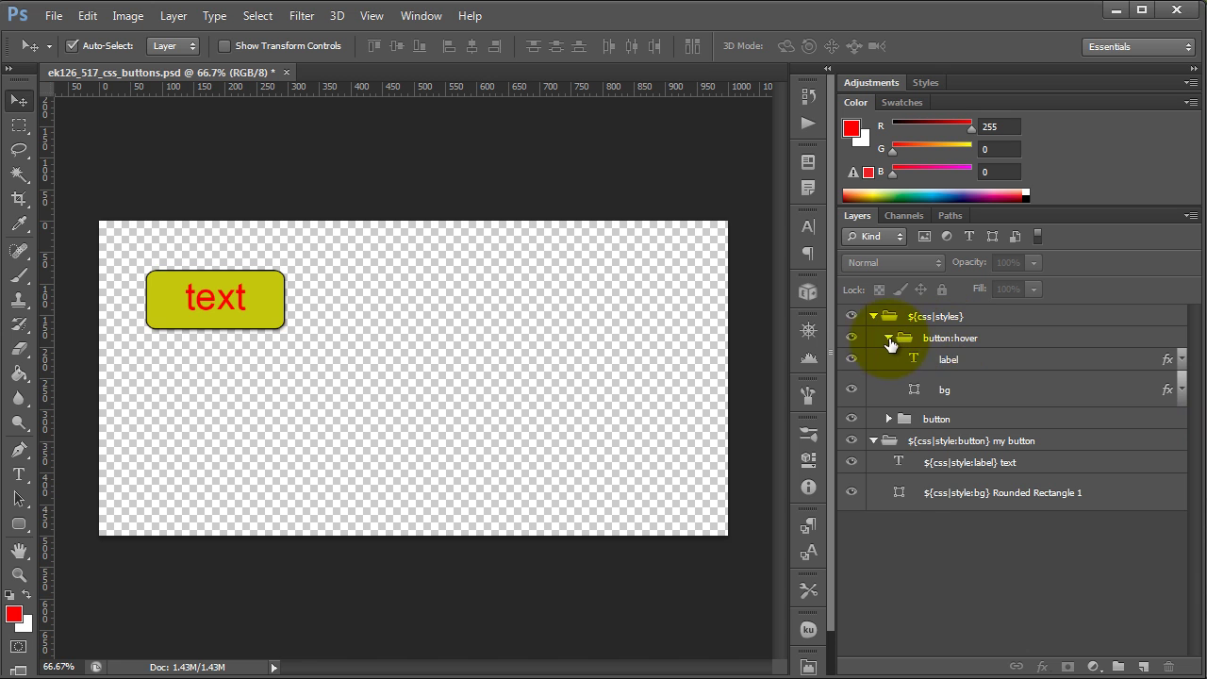
pyautogui.click(888, 338)
# Step: Compare the button states by hiding and showing the "button:hover" and "button" style groups
pyautogui.click(851, 337)
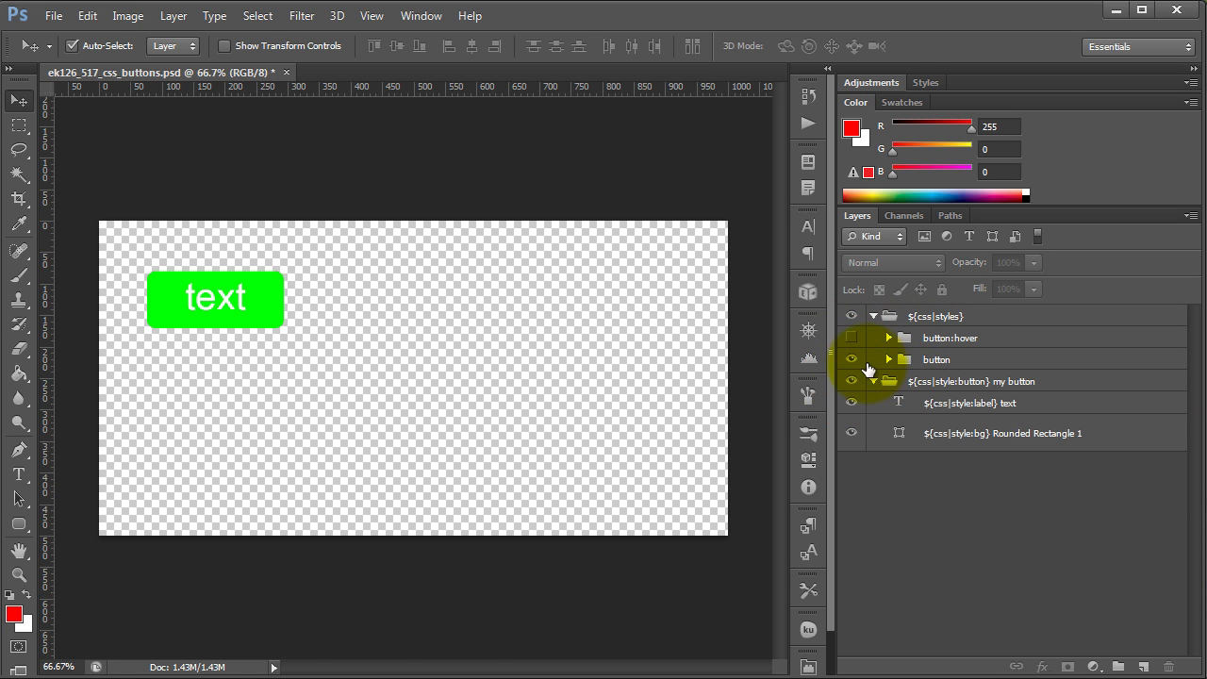
pyautogui.click(851, 360)
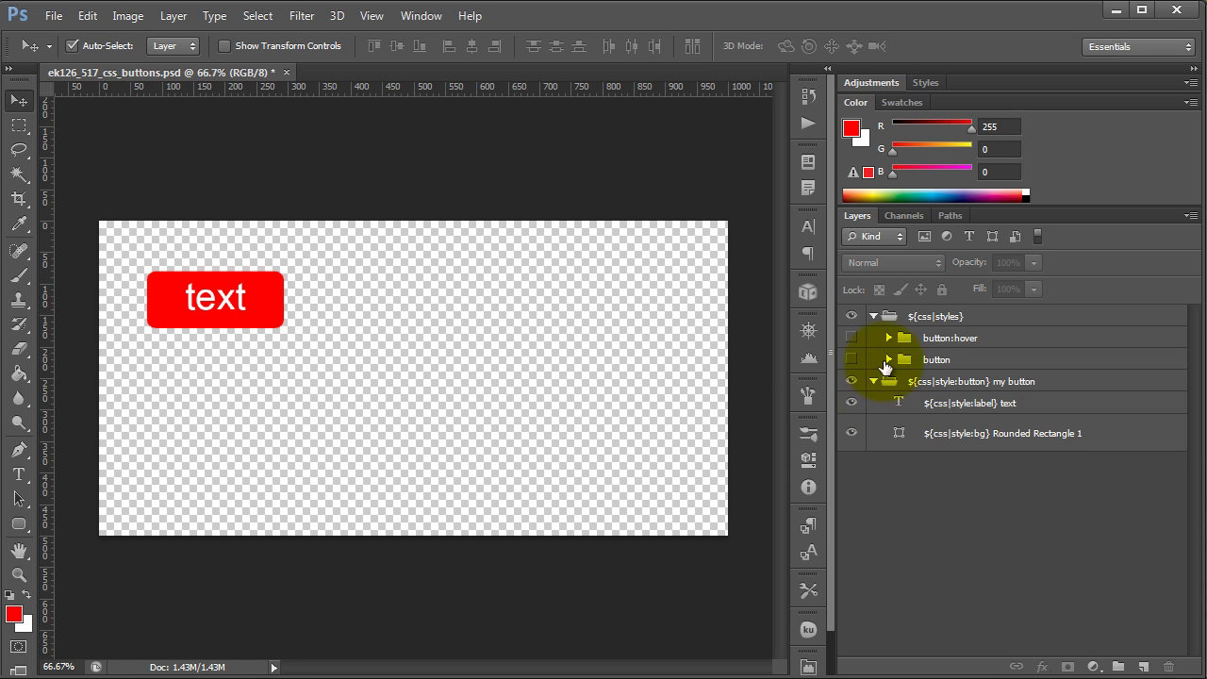
pyautogui.click(850, 358)
pyautogui.click(849, 340)
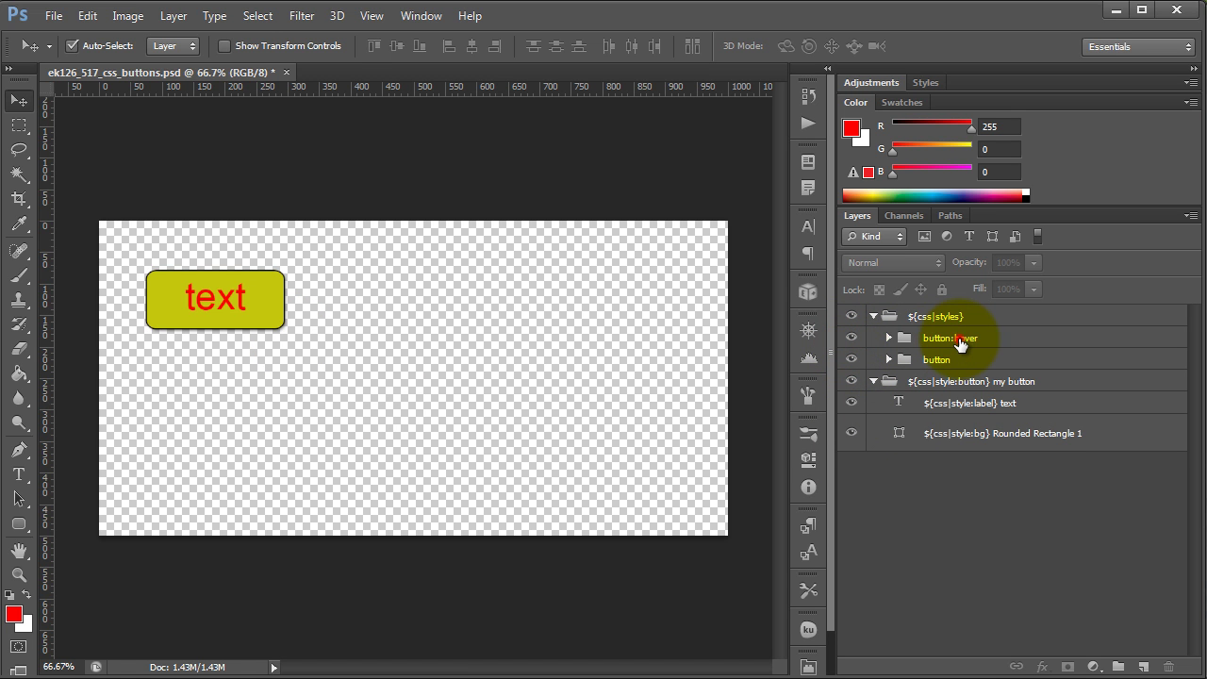
# Step: Move the "button" and "button:hover" style groups to the right so the three buttons sit side by side
pyautogui.click(959, 341)
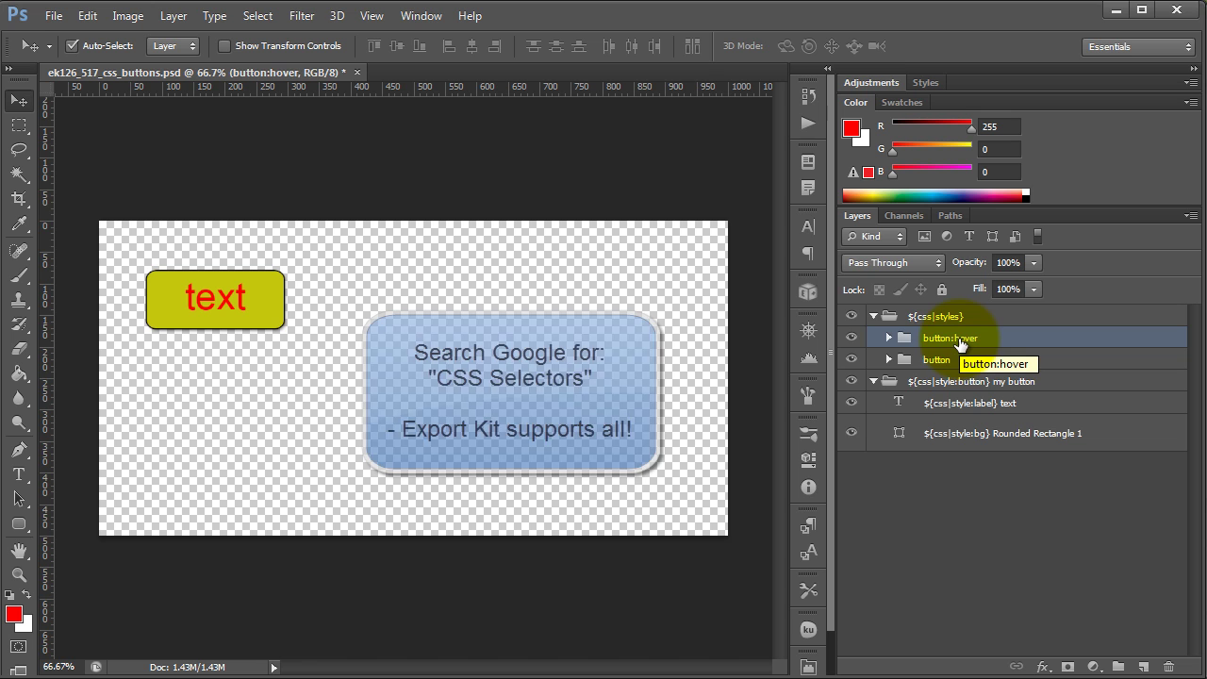
pyautogui.click(946, 358)
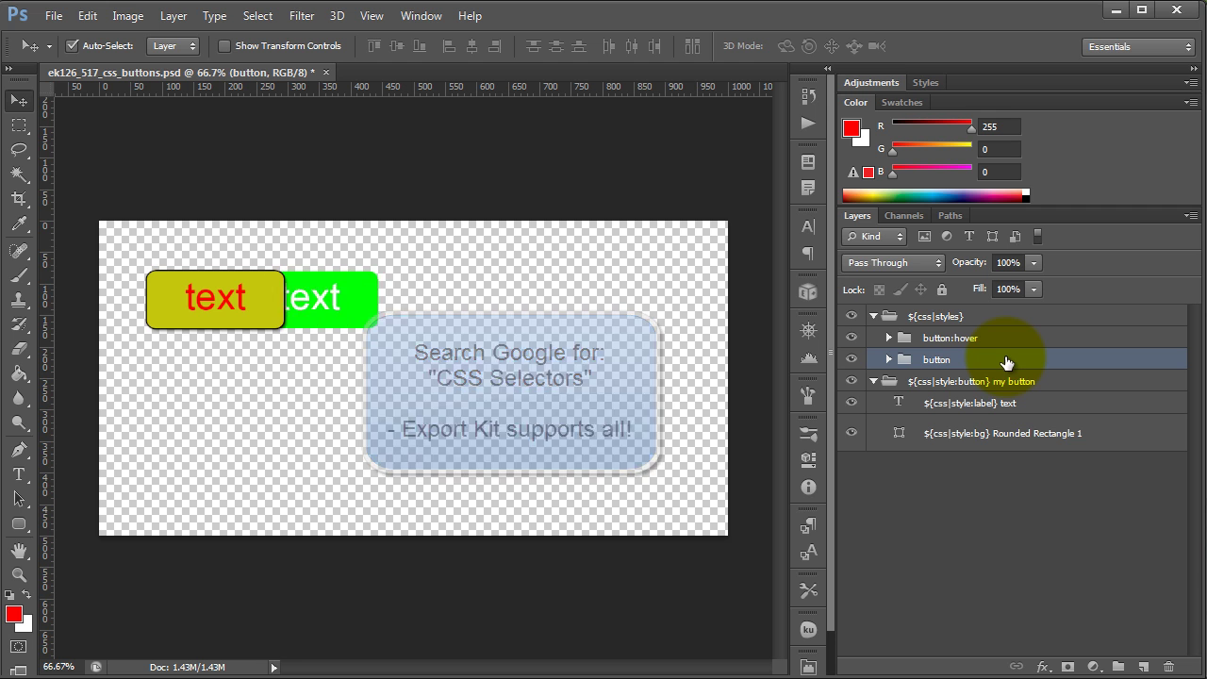
pyautogui.click(980, 337)
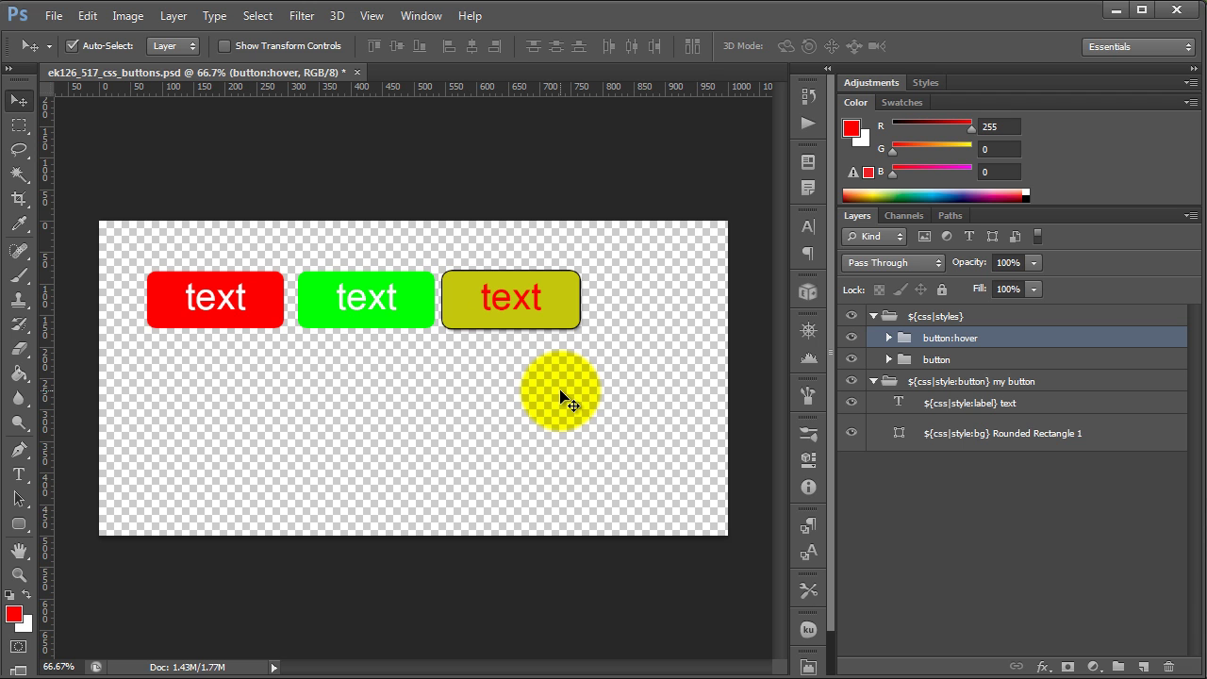
pyautogui.hotkey('shift', 'Right')
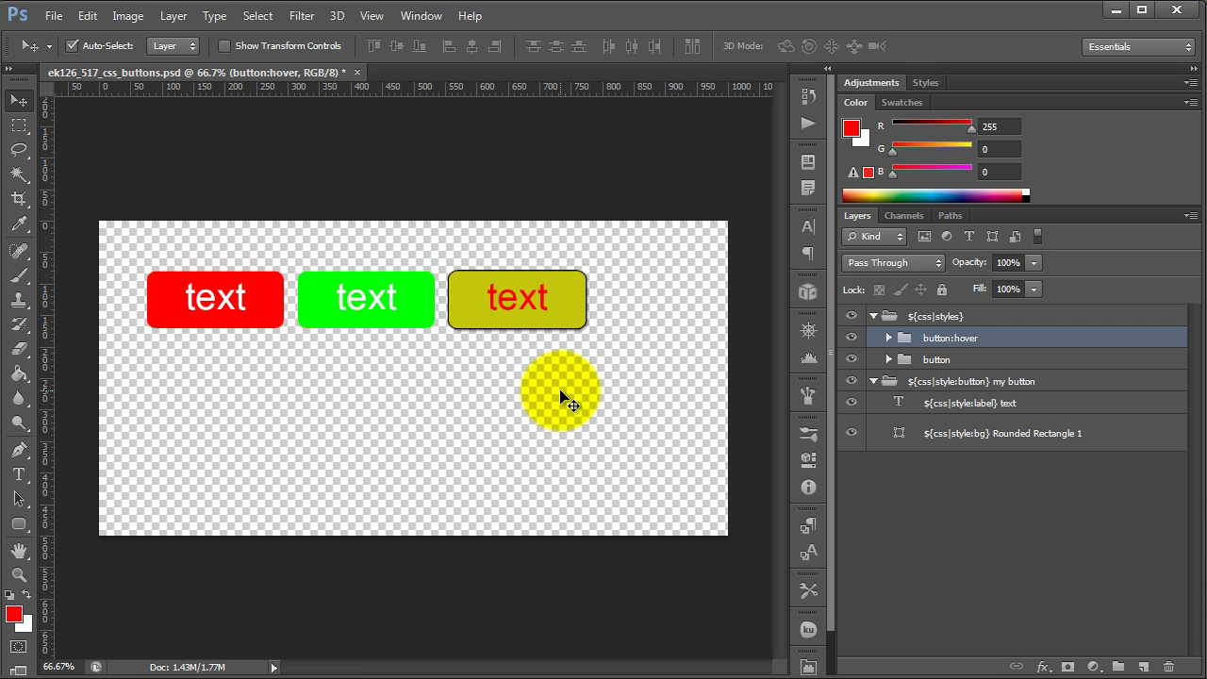
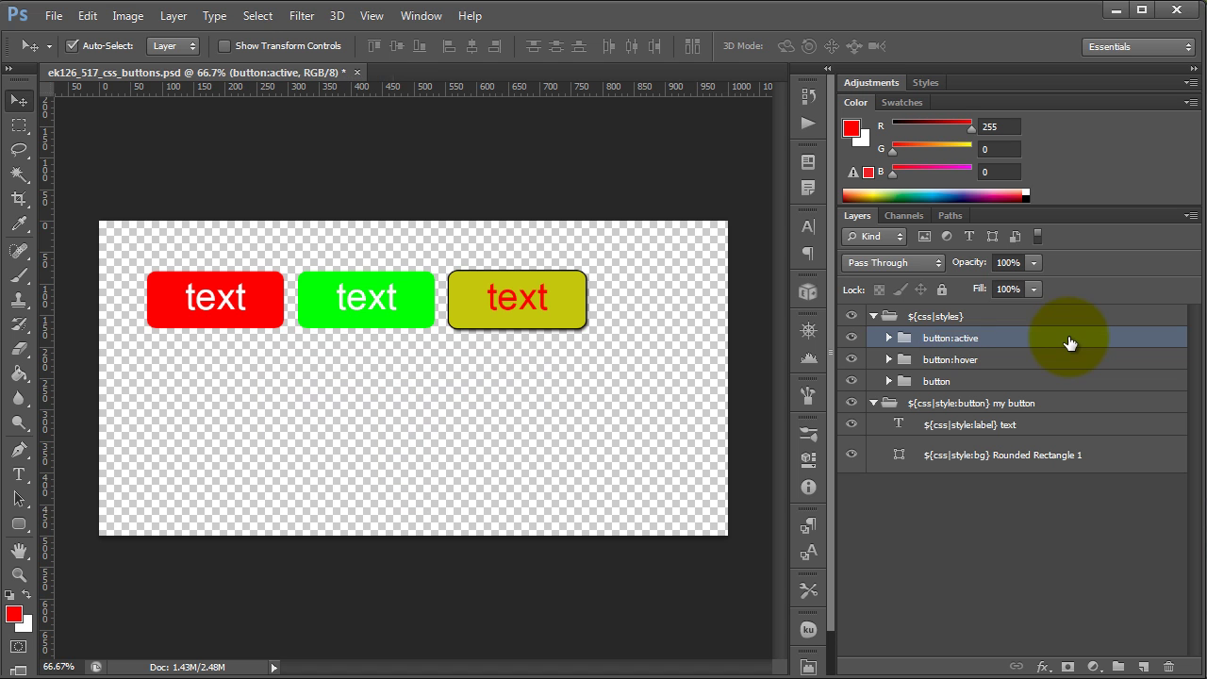
# Step: Expand the "button:active" style group and fill its bg layer with black
pyautogui.click(888, 337)
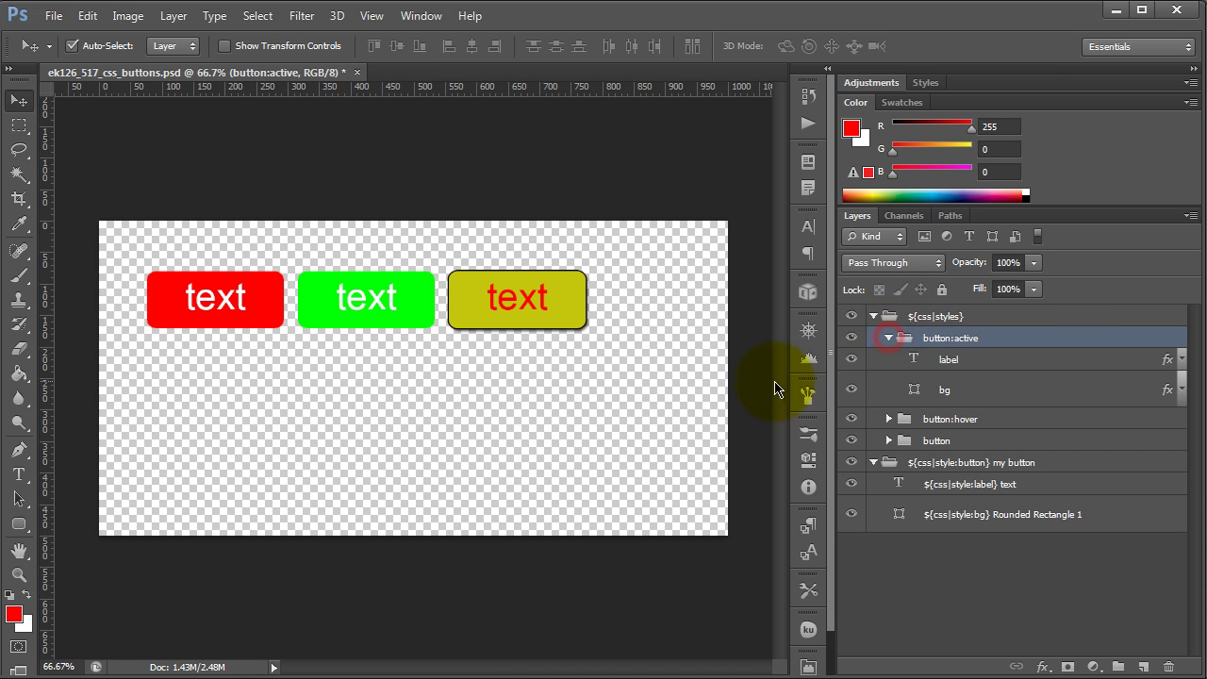
pyautogui.doubleClick(913, 389)
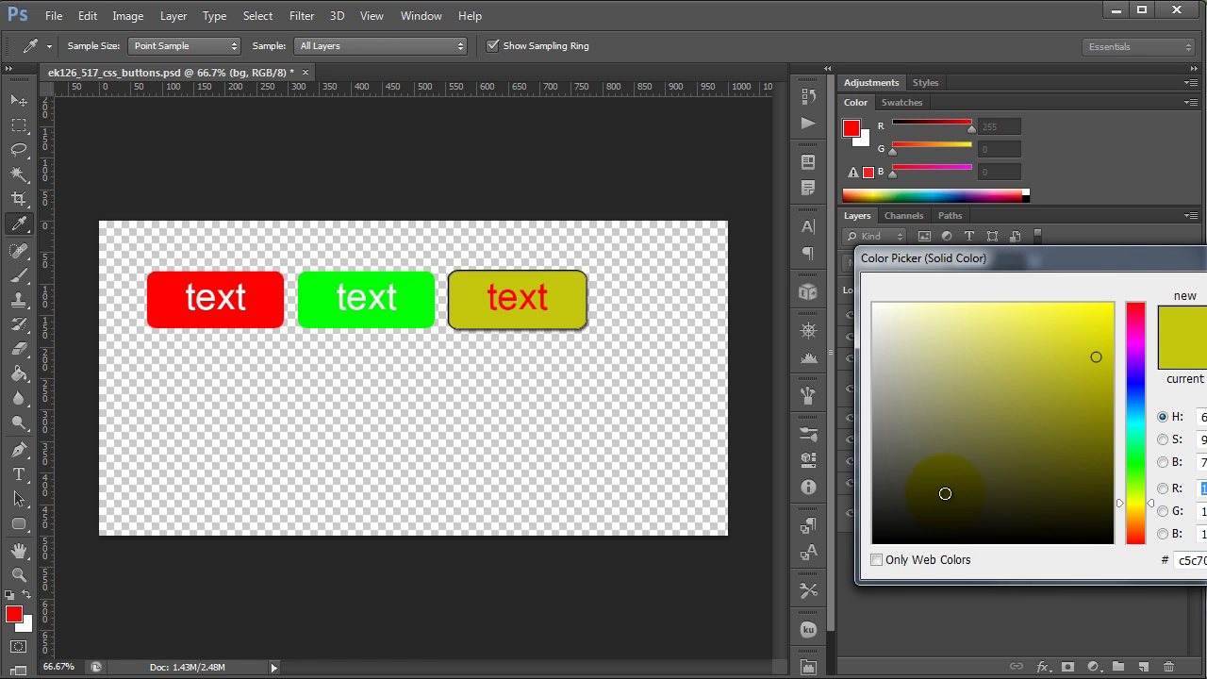
pyautogui.moveTo(1062, 437); pyautogui.dragTo(733, 579)
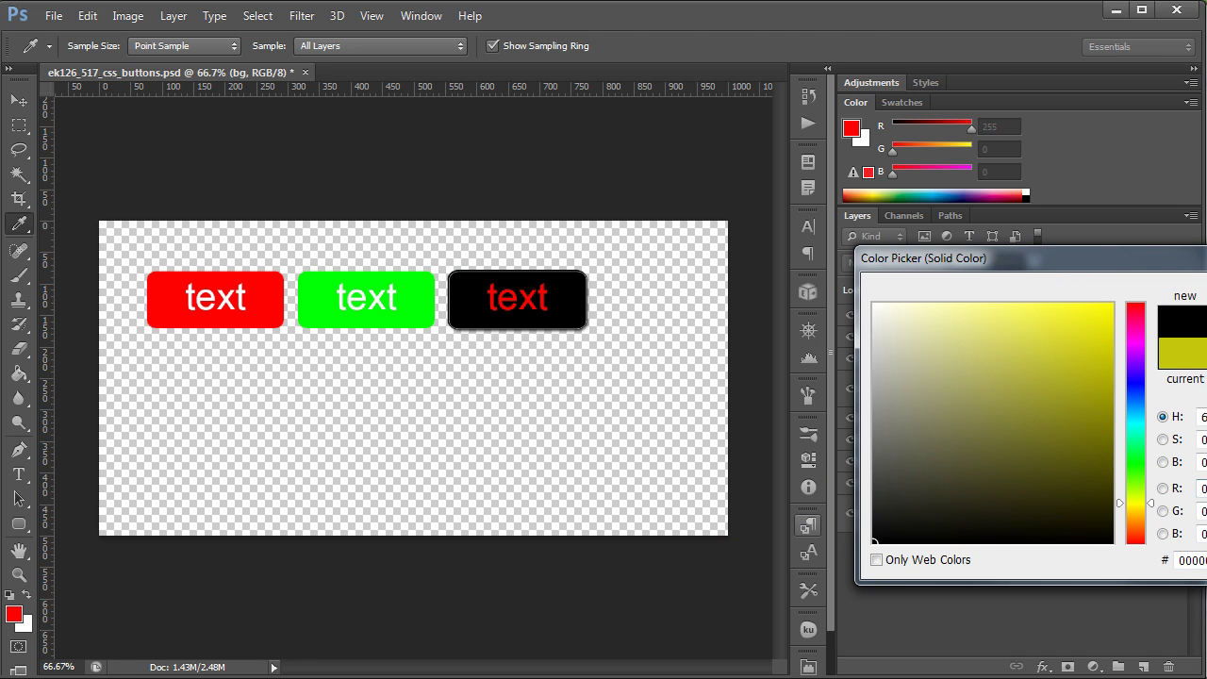
pyautogui.press('Return')
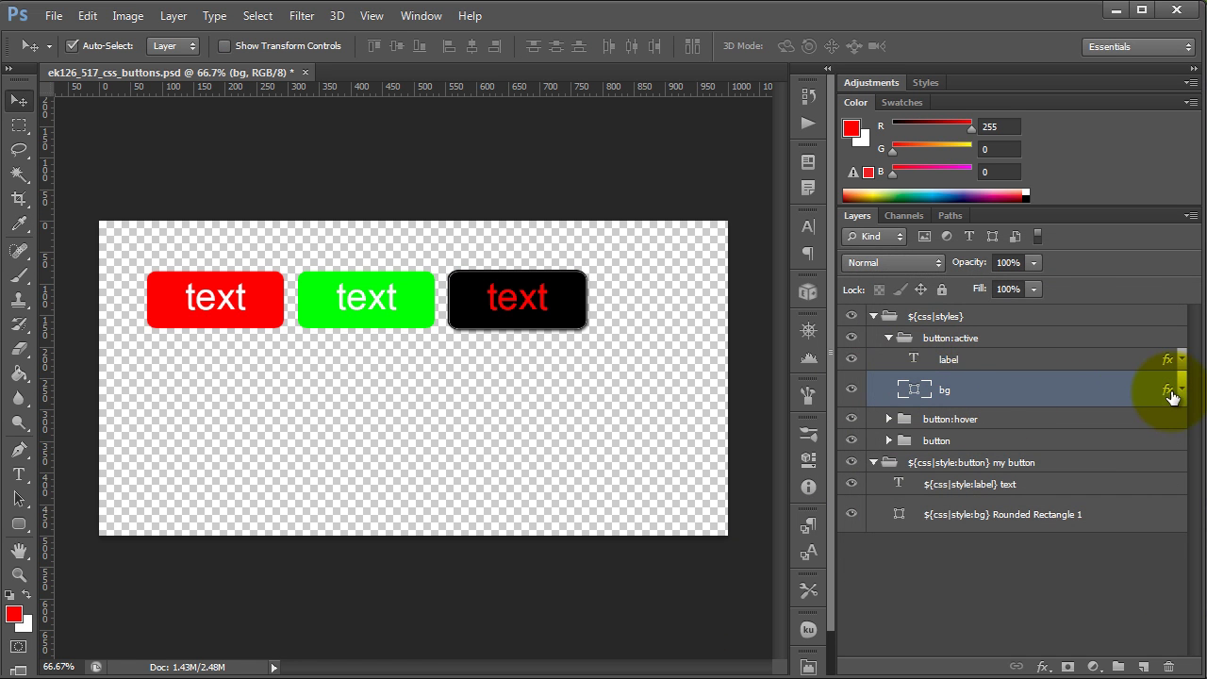
# Step: Clear the layer styles from the bg and label layers in the "button:active" group
pyautogui.rightClick(1127, 389)
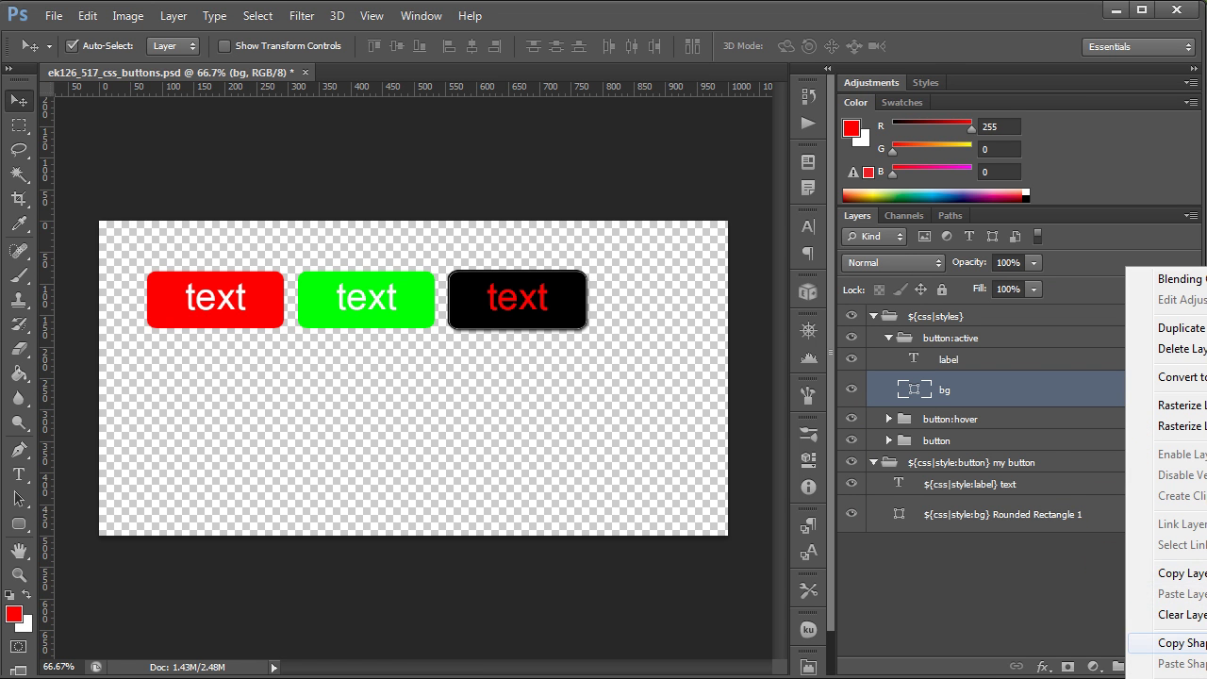
pyautogui.click(1140, 642)
pyautogui.click(1066, 366)
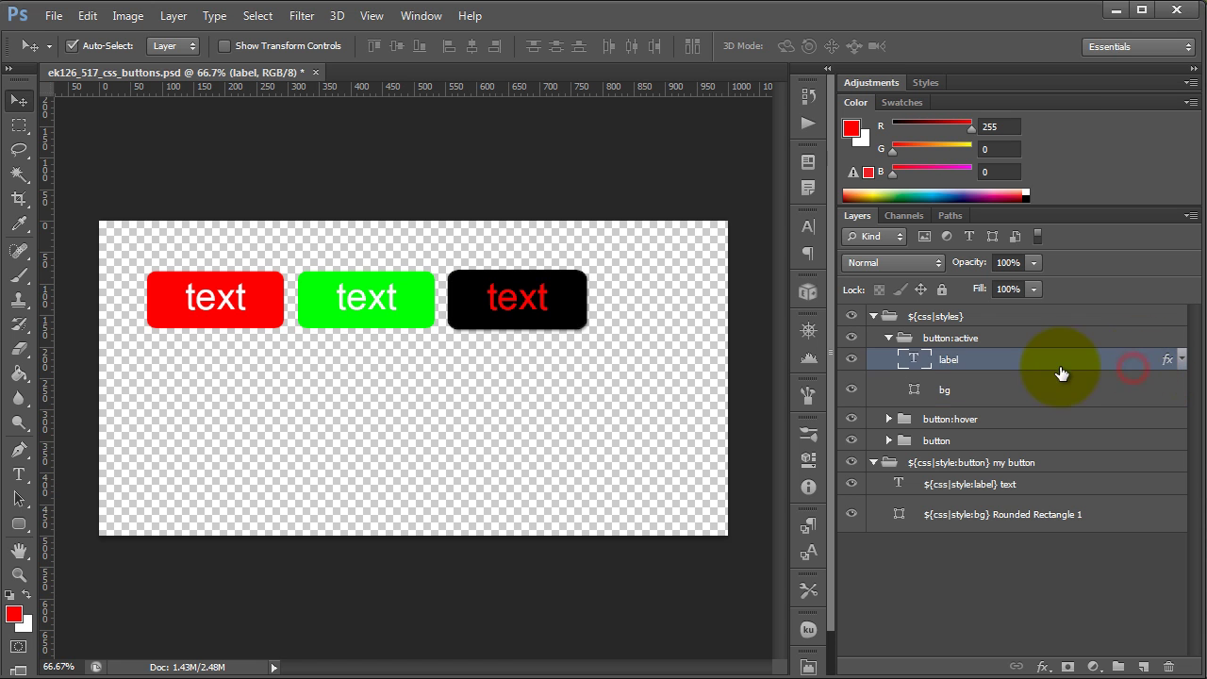
pyautogui.rightClick(1088, 372)
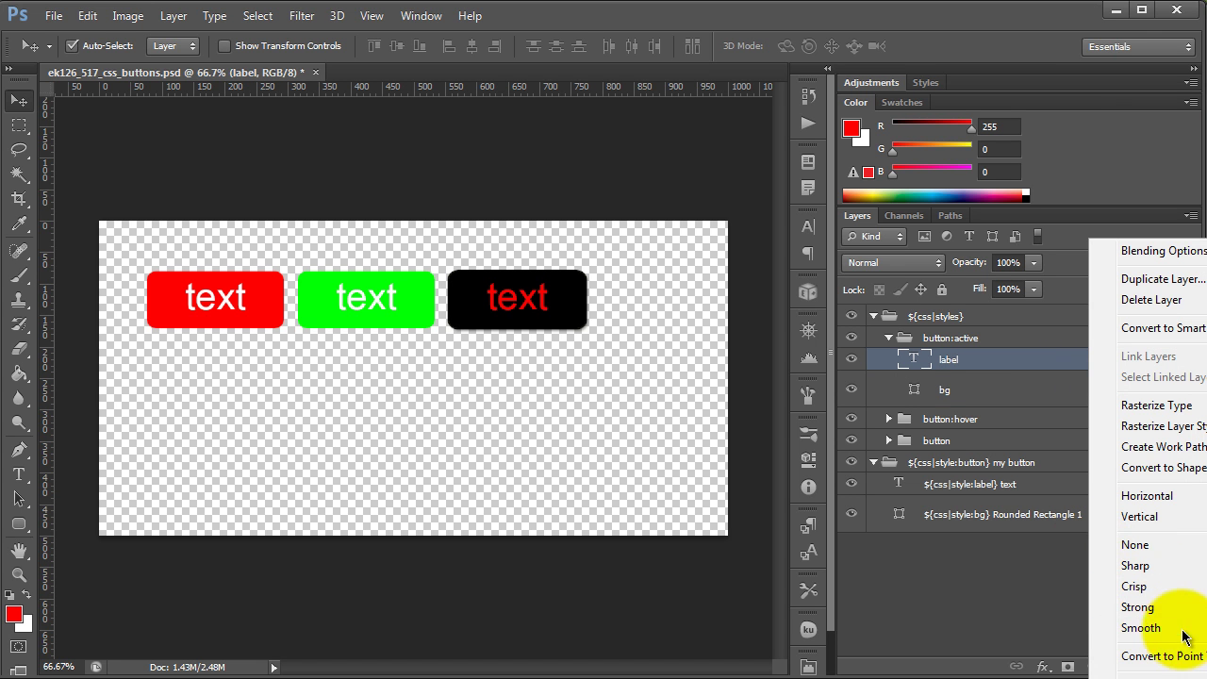
pyautogui.press('Escape')
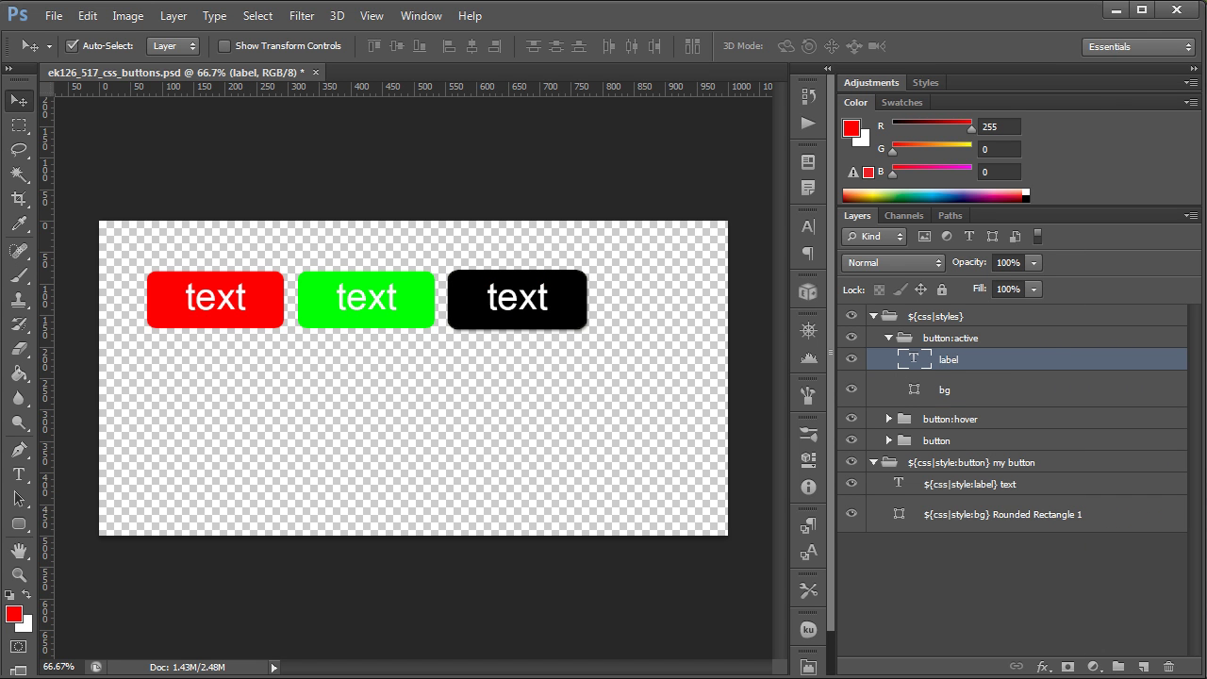
pyautogui.click(956, 579)
pyautogui.click(595, 419)
# Step: Move the "button:active" group right until its button sits beside the hover button, and collapse the group
pyautogui.click(952, 360)
pyautogui.click(949, 340)
pyautogui.hotkey('shift', 'Right')
pyautogui.hotkey('shift', 'Right')
pyautogui.hotkey('shift', 'Right')
pyautogui.hotkey('shift', 'Right')
pyautogui.hotkey('shift', 'Right')
pyautogui.hotkey('shift', 'Right')
pyautogui.hotkey('shift', 'Right')
pyautogui.hotkey('shift', 'Right')
pyautogui.hotkey('shift', 'Right')
pyautogui.hotkey('shift', 'Right')
pyautogui.hotkey('shift', 'Right')
pyautogui.hotkey('shift', 'Right')
pyautogui.hotkey('shift', 'Right')
pyautogui.hotkey('shift', 'Right')
pyautogui.hotkey('shift', 'Right')
pyautogui.hotkey('shift', 'Right')
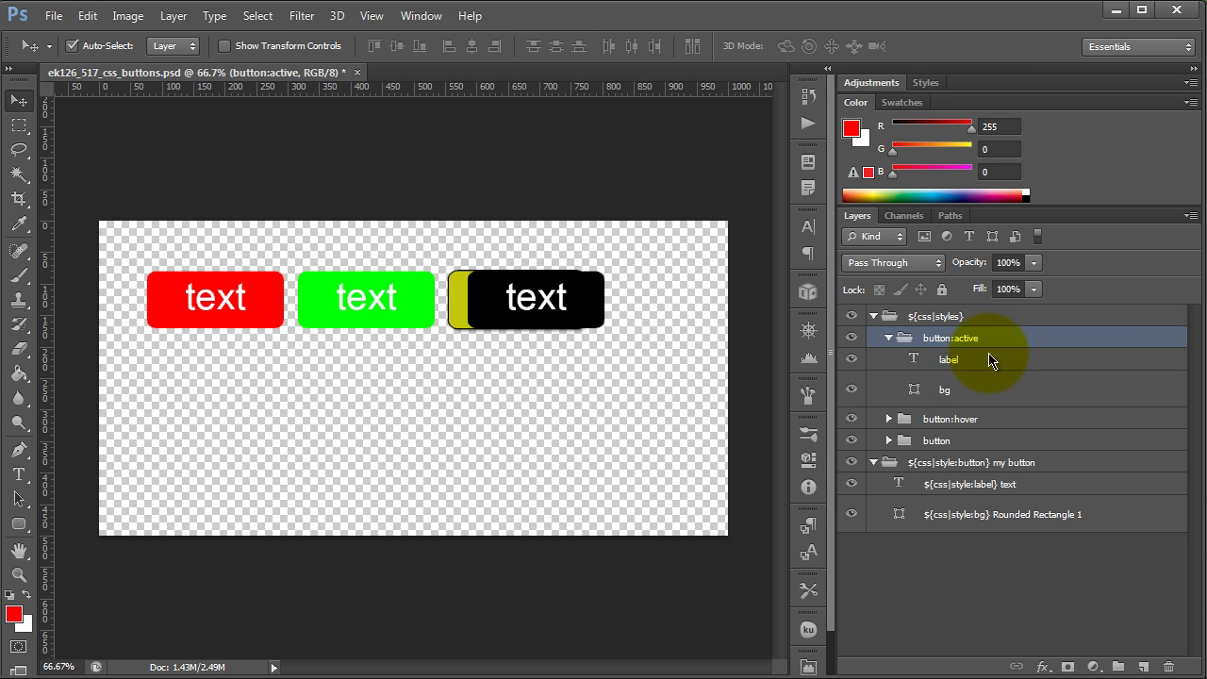
pyautogui.hotkey('shift', 'Right')
pyautogui.hotkey('shift', 'Right')
pyautogui.hotkey('shift', 'Right')
pyautogui.hotkey('shift', 'Right')
pyautogui.hotkey('shift', 'Right')
pyautogui.hotkey('shift', 'Right')
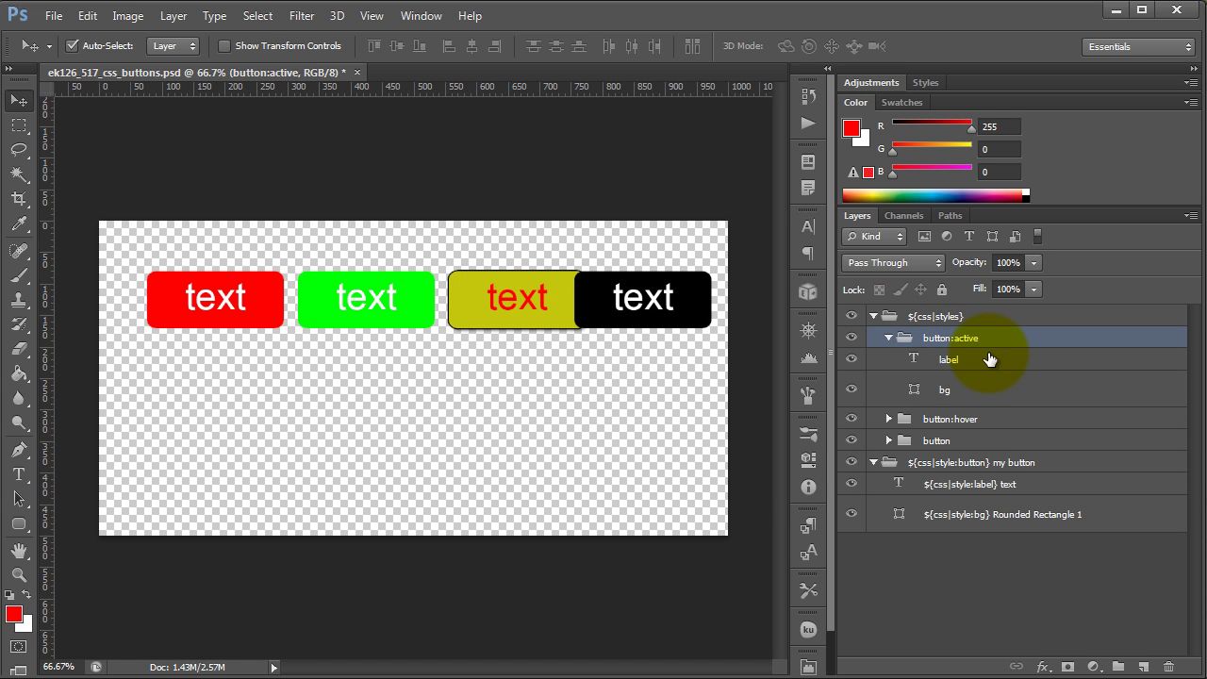
pyautogui.hotkey('shift', 'Left')
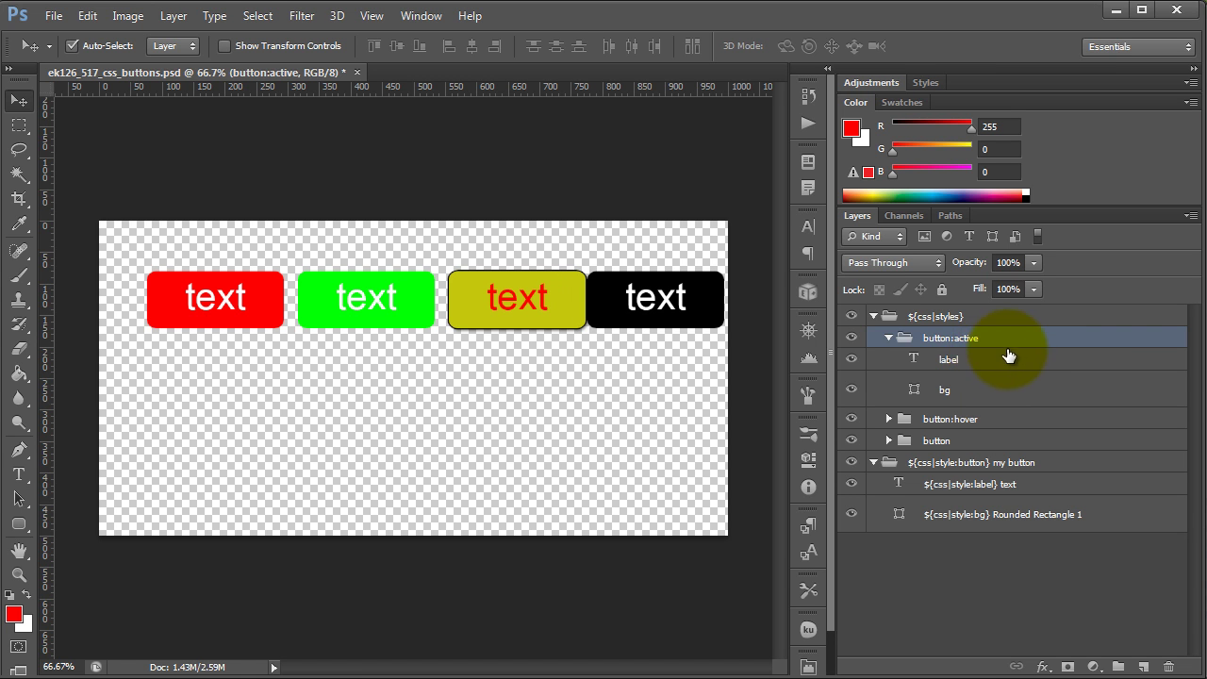
pyautogui.click(891, 344)
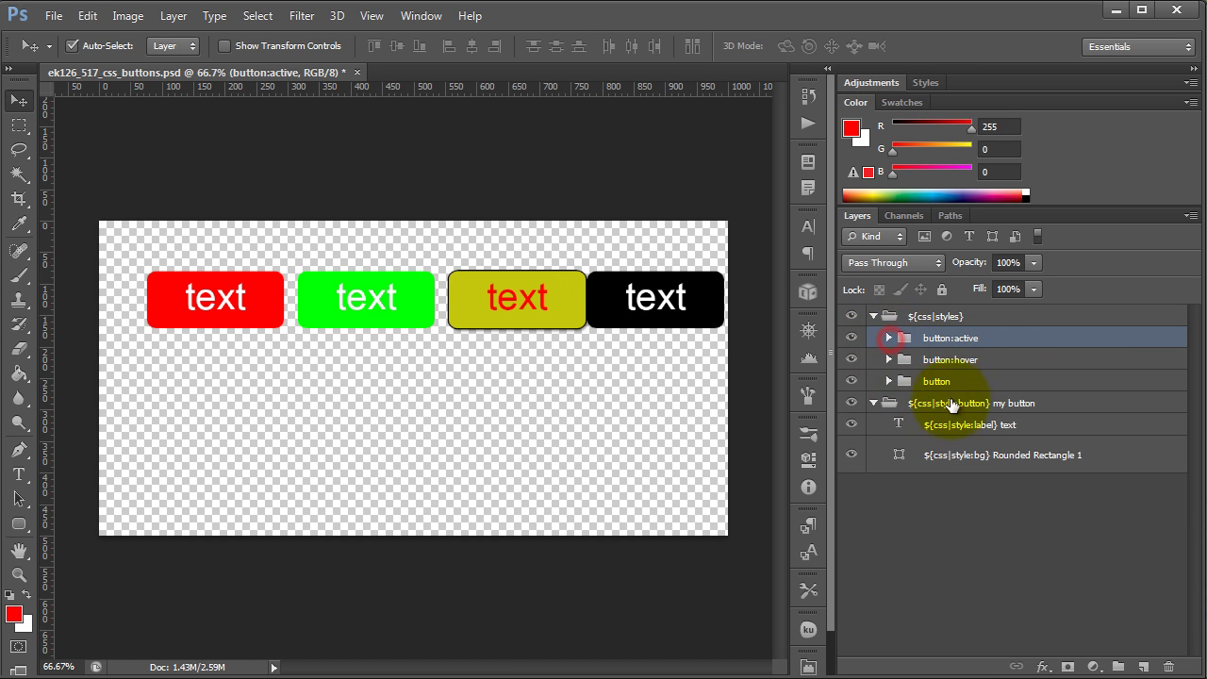
# Step: Distribute the "button", "button:hover" and "button:active" groups evenly by their horizontal centers and nudge all three about 10 px left
pyautogui.keyDown('shift'); pyautogui.click(948, 381); pyautogui.keyUp('shift')
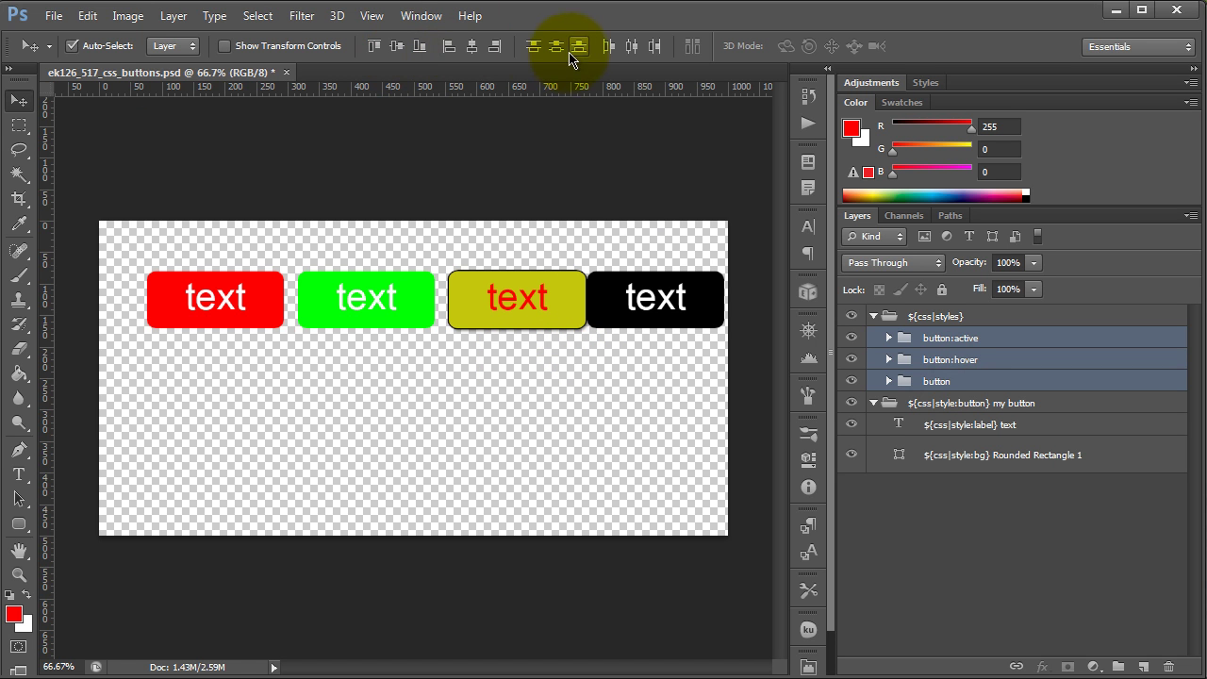
pyautogui.click(631, 46)
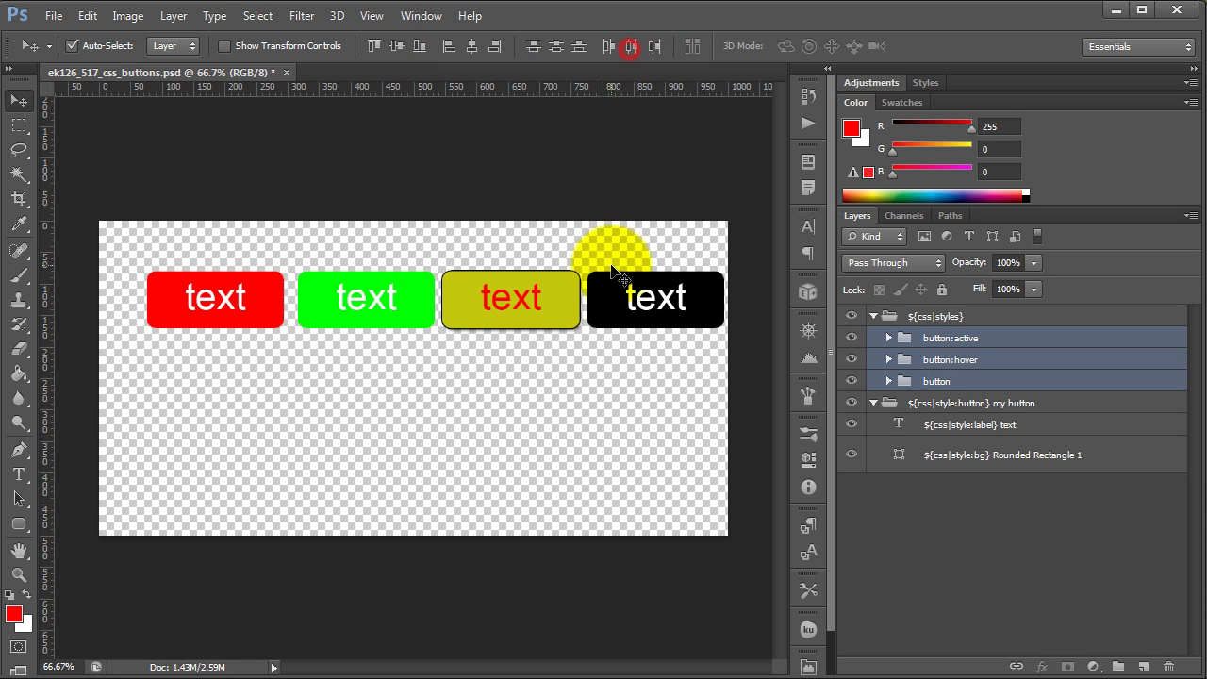
pyautogui.click(698, 467)
pyautogui.click(948, 338)
pyautogui.keyDown('shift'); pyautogui.click(943, 381); pyautogui.keyUp('shift')
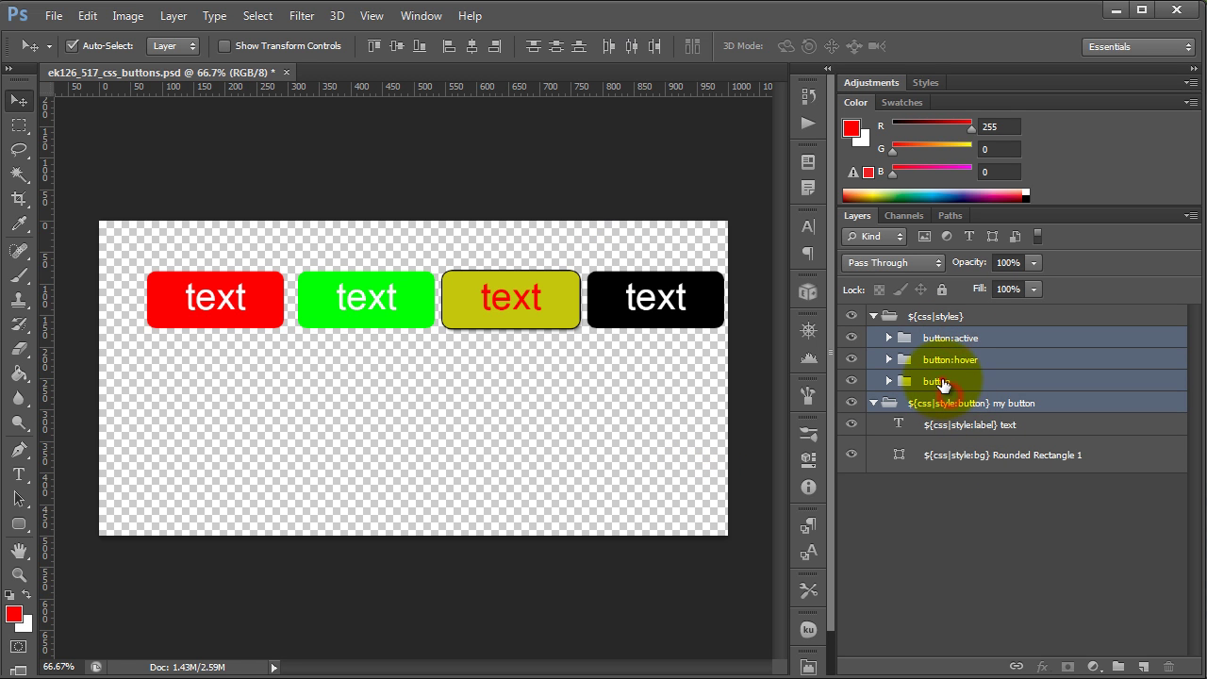
pyautogui.hotkey('shift', 'Left')
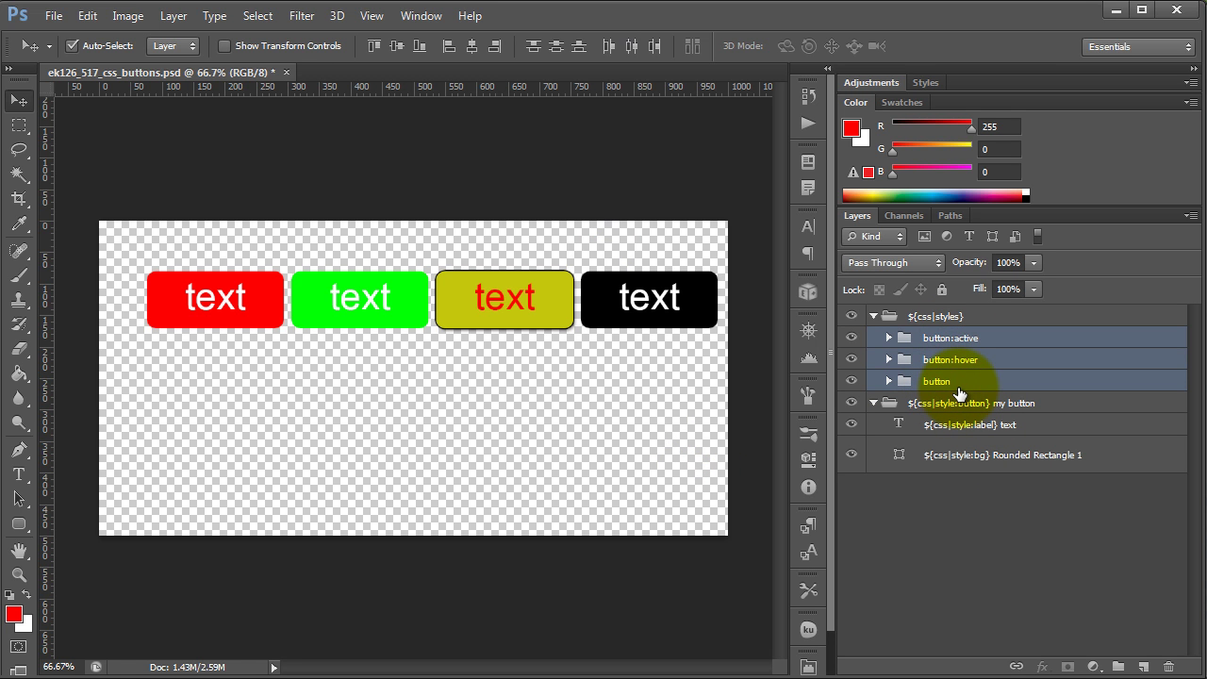
pyautogui.click(503, 452)
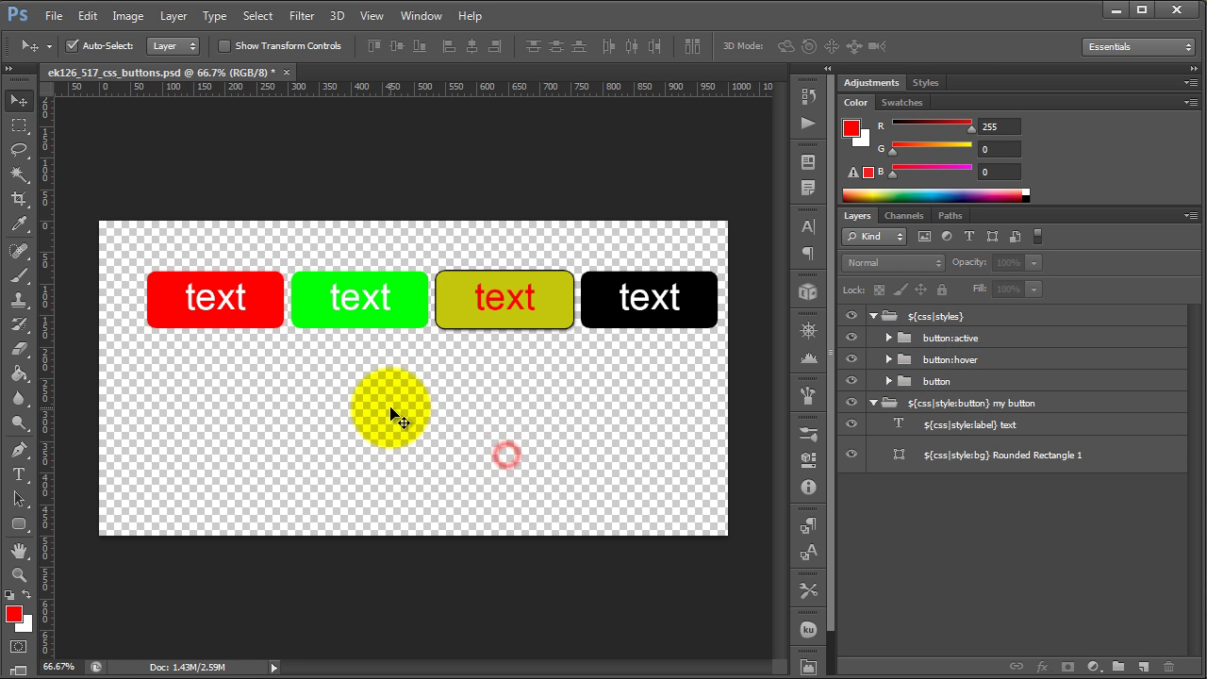
# Step: Start a text layer above the green button with the font size at 20 px and the text color black
pyautogui.click(19, 476)
pyautogui.click(319, 248)
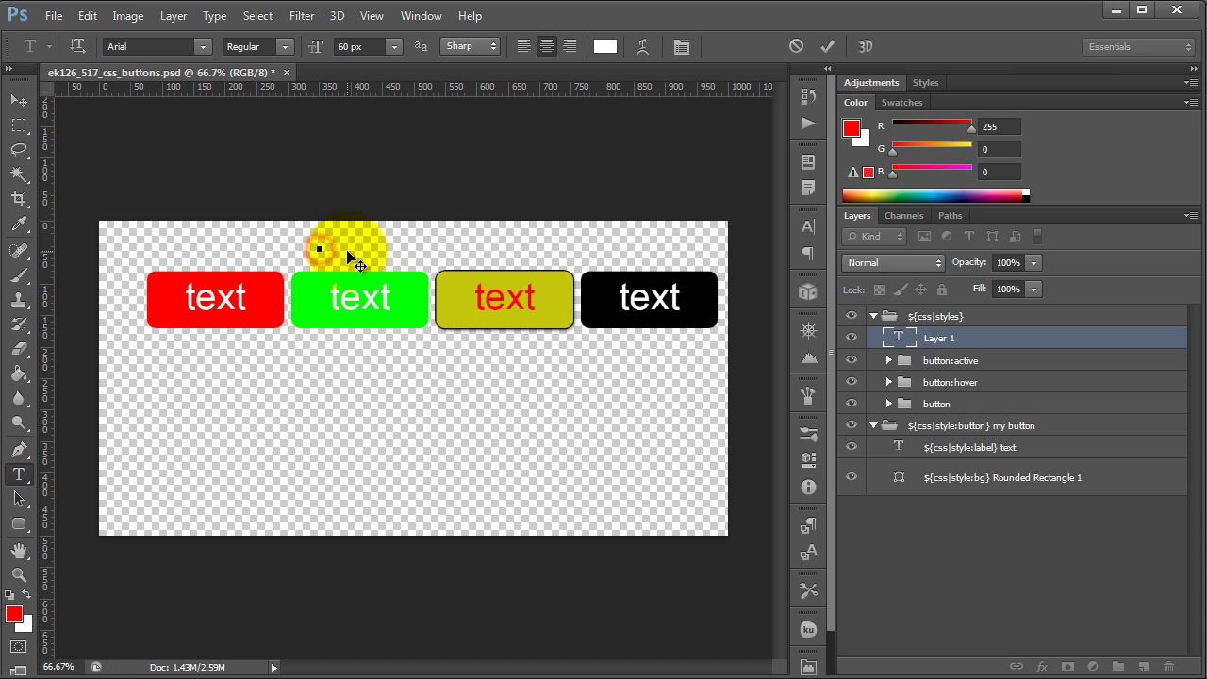
pyautogui.click(371, 56)
pyautogui.click(369, 45)
pyautogui.press('Return')
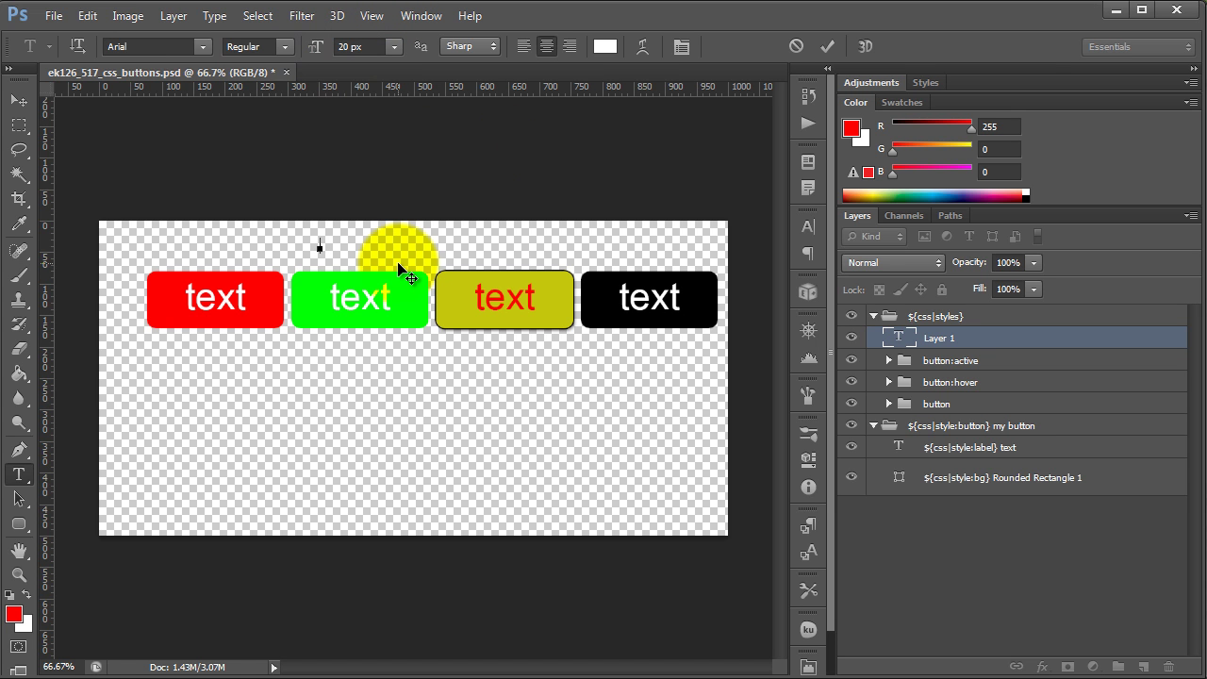
pyautogui.click(605, 46)
pyautogui.moveTo(1003, 461); pyautogui.dragTo(967, 534)
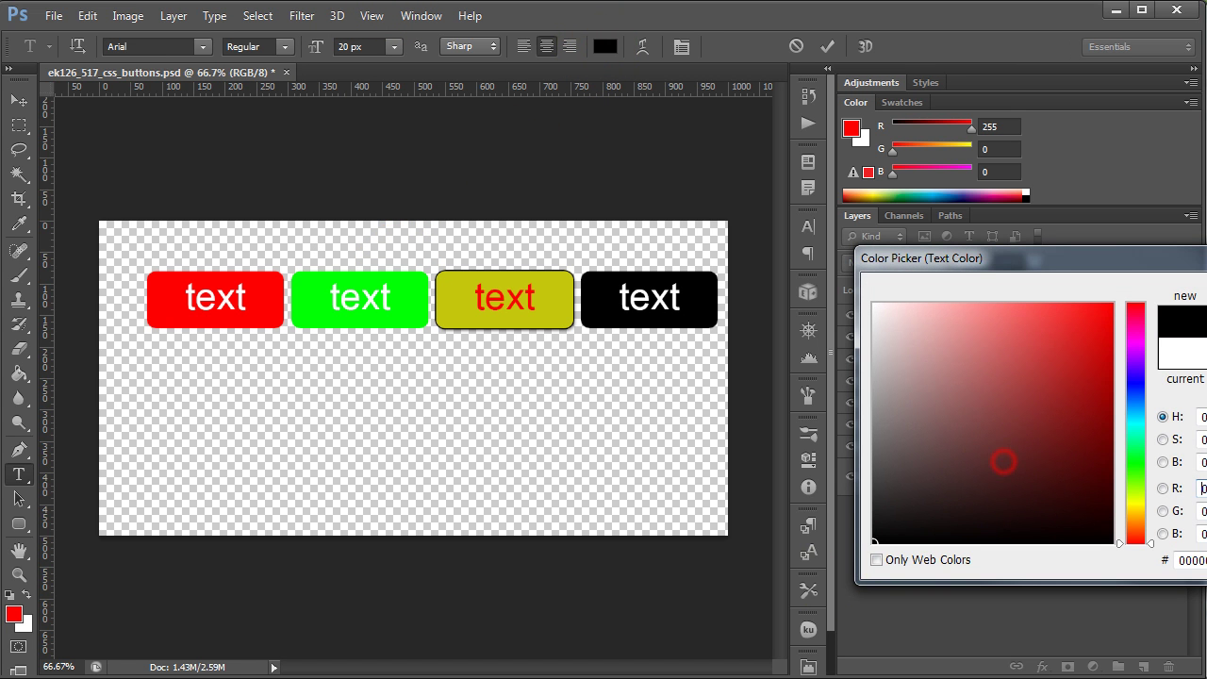
pyautogui.press('Return')
# Step: Set the new text's font size to 30 px and enter "default" as its content
pyautogui.click(360, 46)
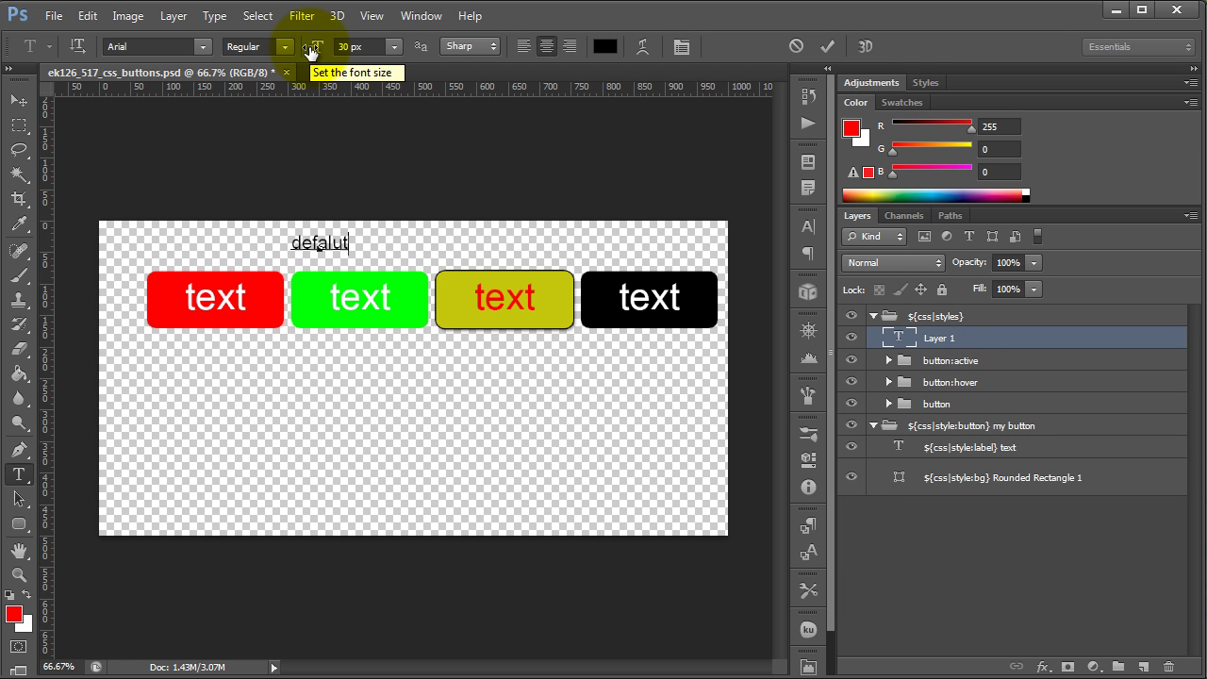
pyautogui.press('BackSpace')
pyautogui.press('BackSpace')
pyautogui.press('BackSpace')
pyautogui.press('BackSpace')
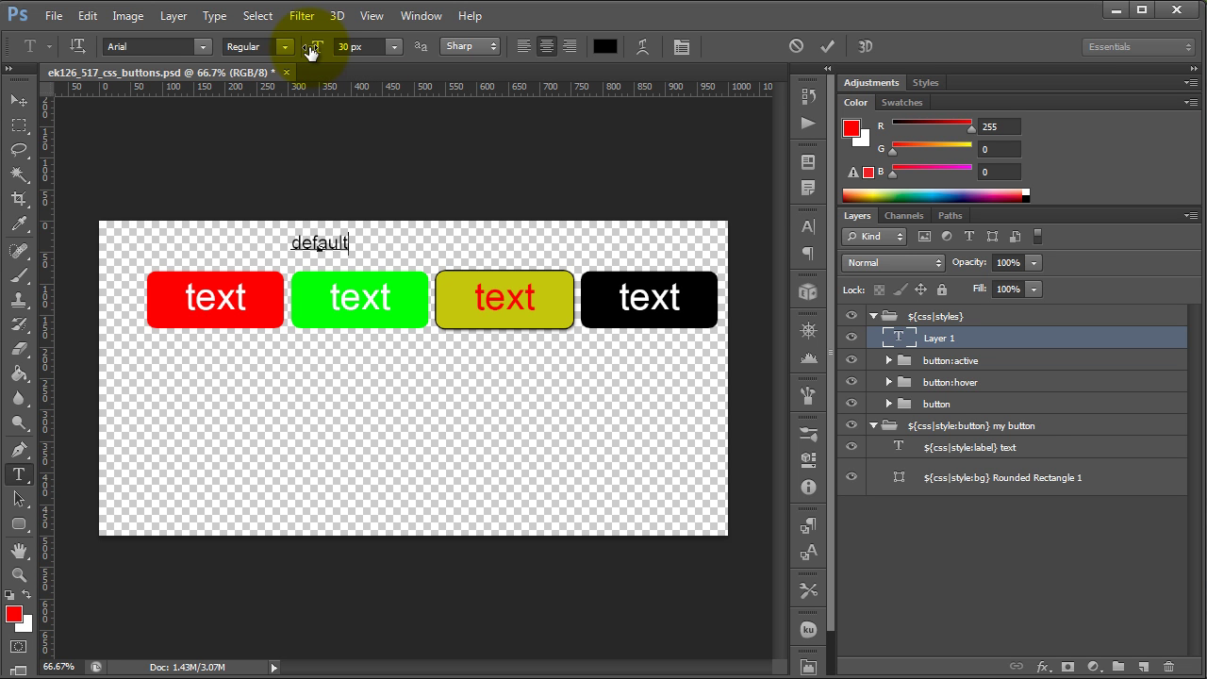
pyautogui.hotkey('ctrl', 'Return')
# Step: Center the "default" label above the green button and move its layer out of the ${css|styles} group, directly below it
pyautogui.press('v')
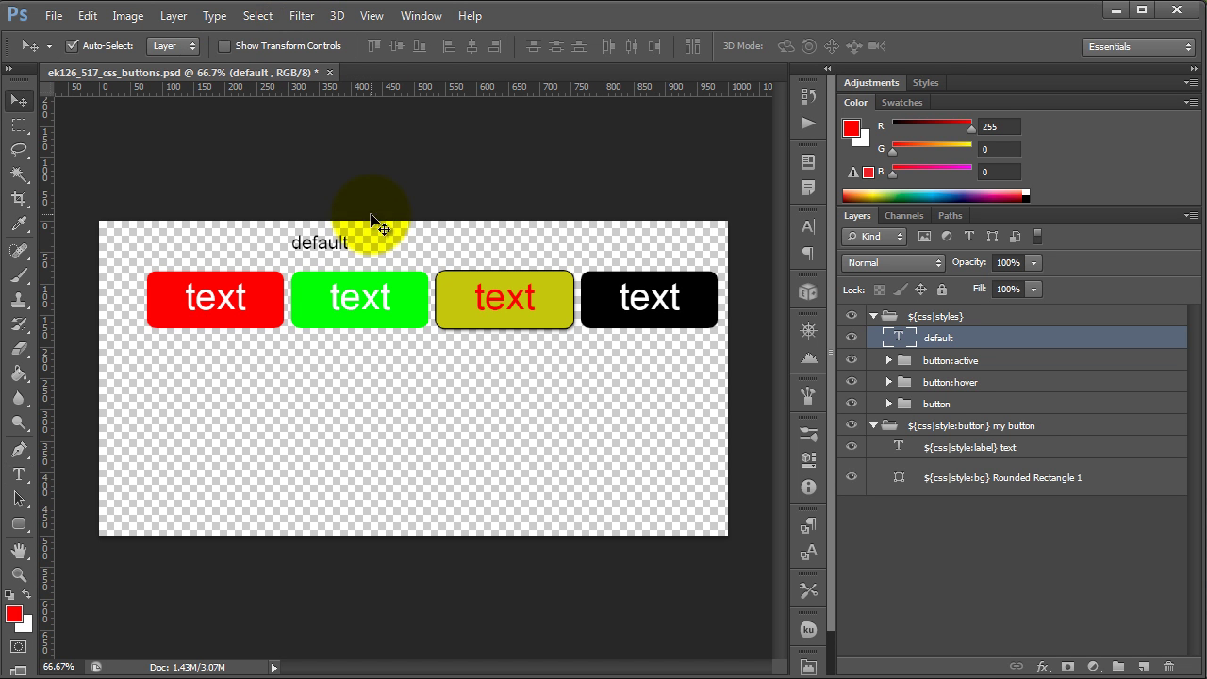
pyautogui.moveTo(341, 251); pyautogui.dragTo(379, 261)
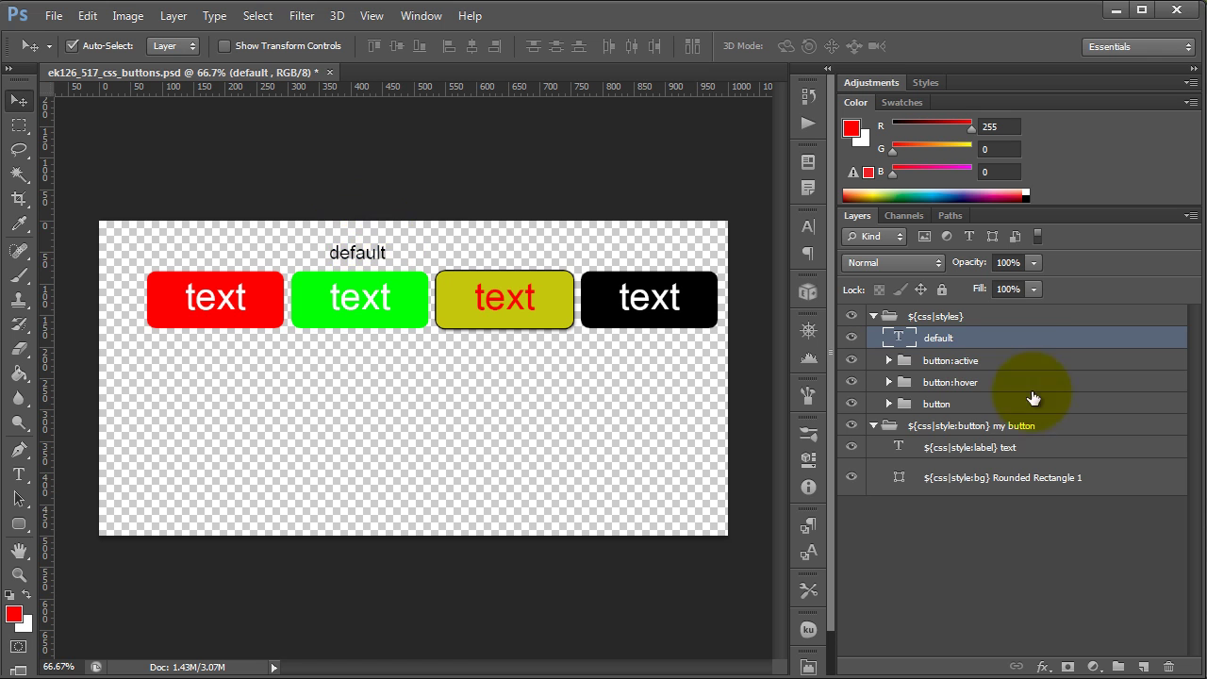
pyautogui.moveTo(895, 336); pyautogui.dragTo(908, 424)
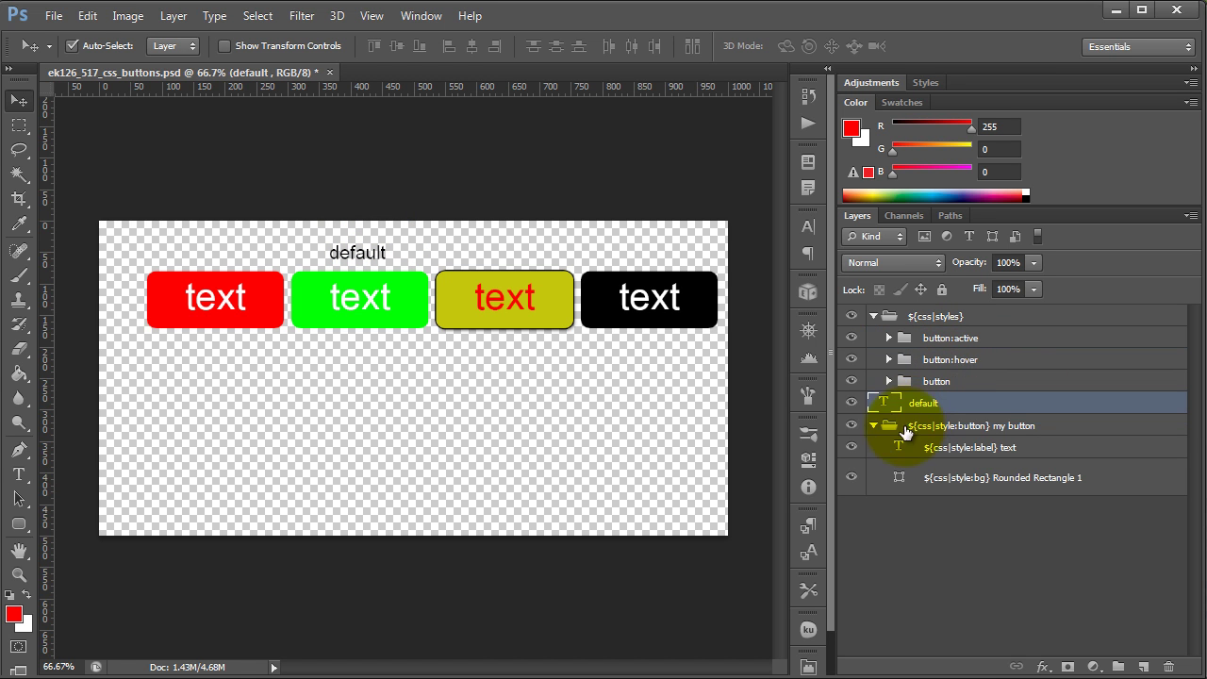
# Step: Duplicate the "default" label above the yellow button and change the copy's text to "hover"
pyautogui.moveTo(370, 253); pyautogui.dragTo(509, 256)
pyautogui.doubleClick(481, 253)
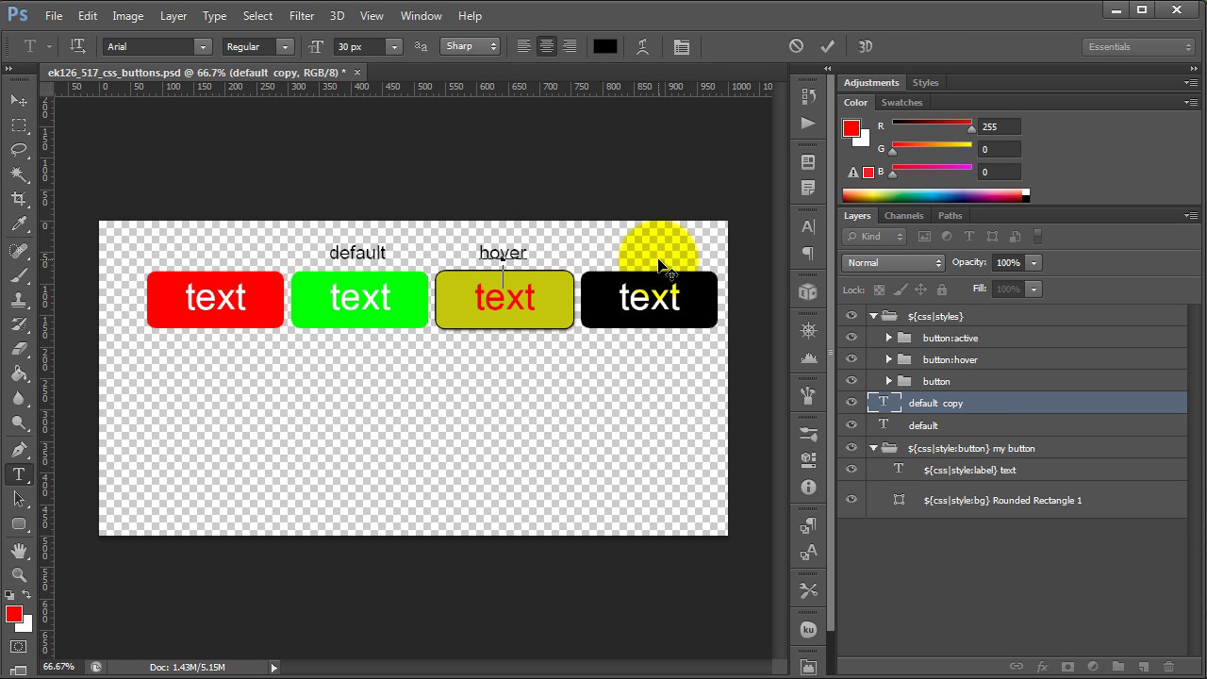
pyautogui.hotkey('ctrl', 'Return')
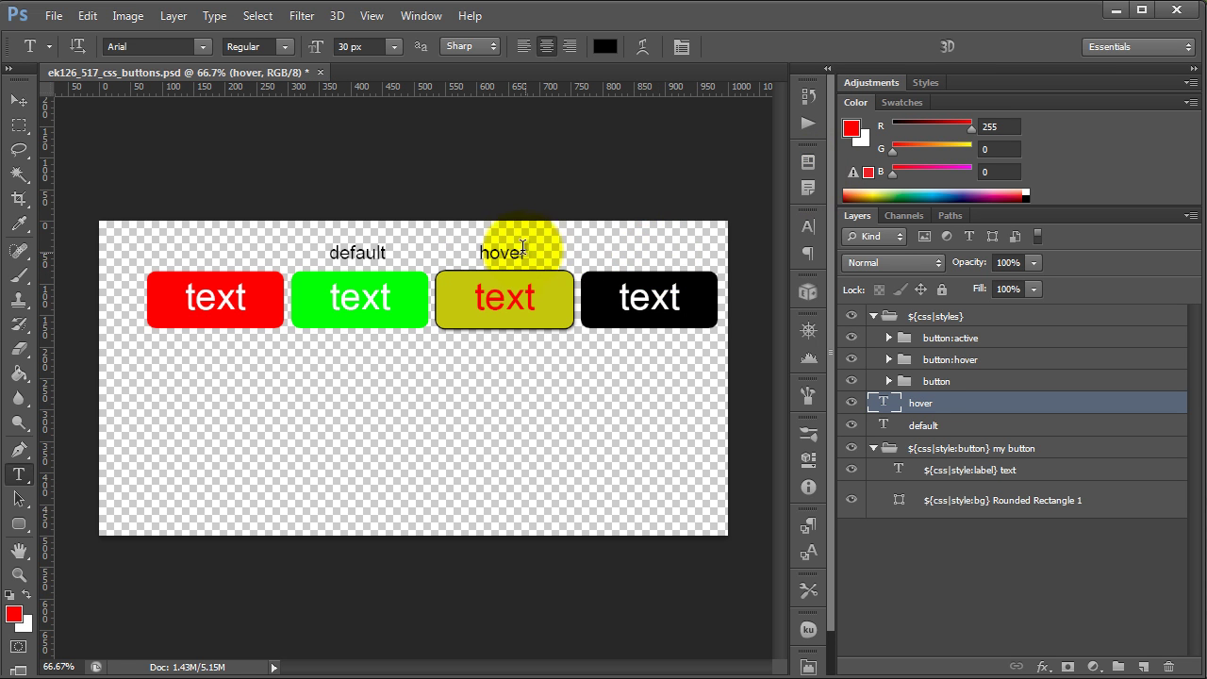
# Step: Duplicate the "hover" label above the black button and change the copy's text to "active"
pyautogui.press('v')
pyautogui.moveTo(531, 254); pyautogui.dragTo(672, 247)
pyautogui.doubleClick(646, 252)
pyautogui.doubleClick(628, 252)
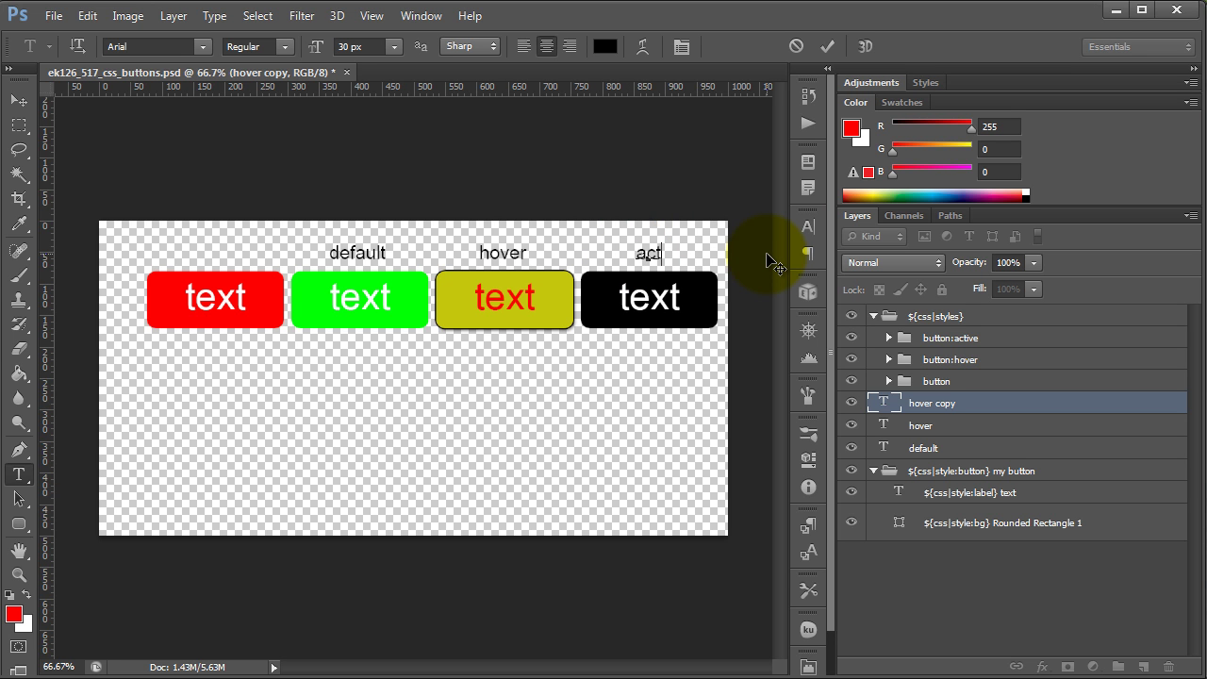
pyautogui.hotkey('ctrl', 'Return')
pyautogui.press('v')
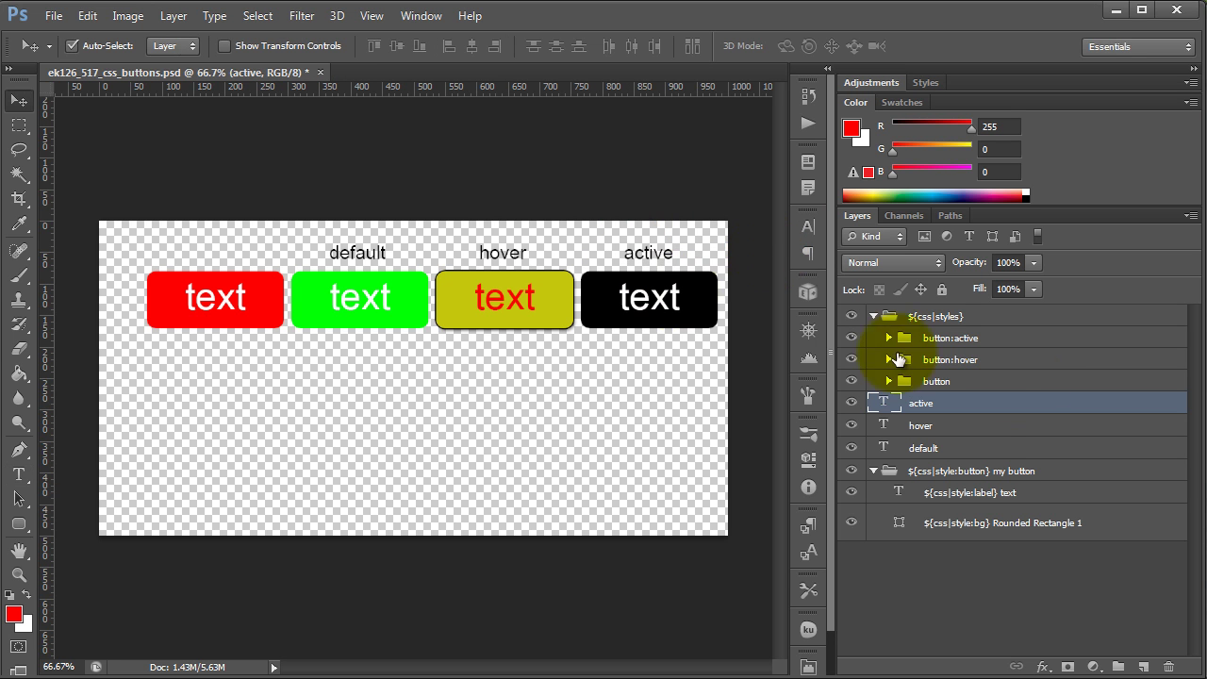
# Step: Group the "default", "hover" and "active" text layers and name the group "${skip} label"
pyautogui.keyDown('shift'); pyautogui.click(924, 450); pyautogui.keyUp('shift')
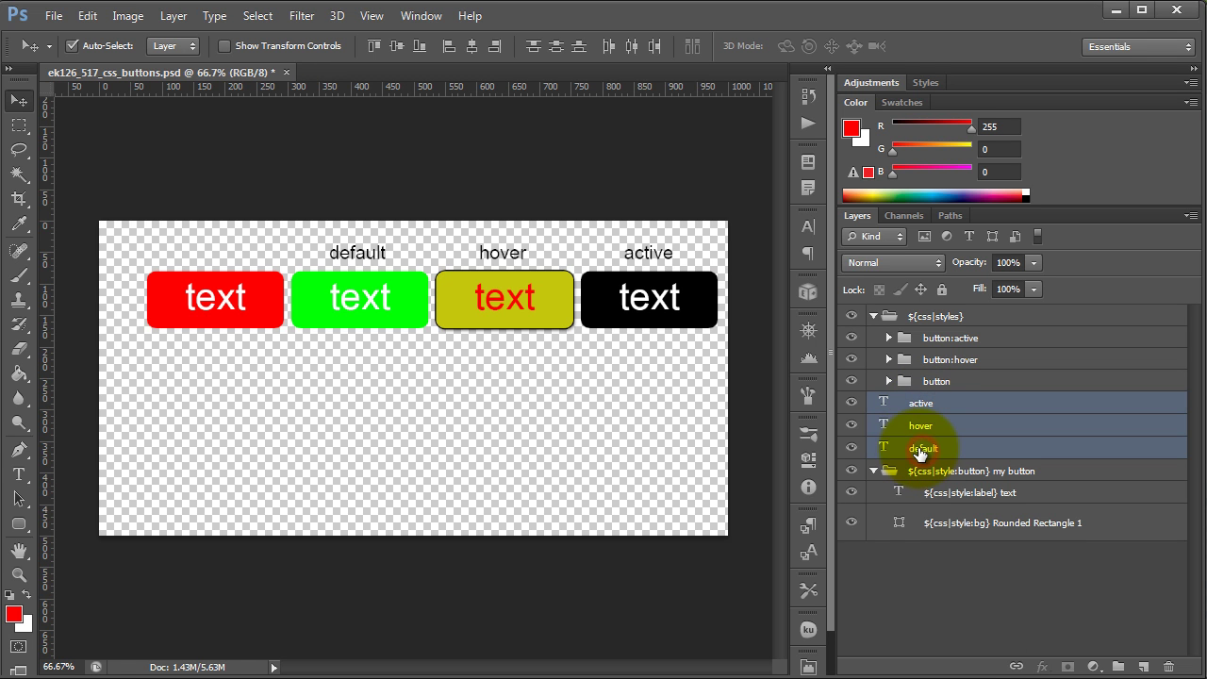
pyautogui.hotkey('ctrl', 'g')
pyautogui.write('lab')
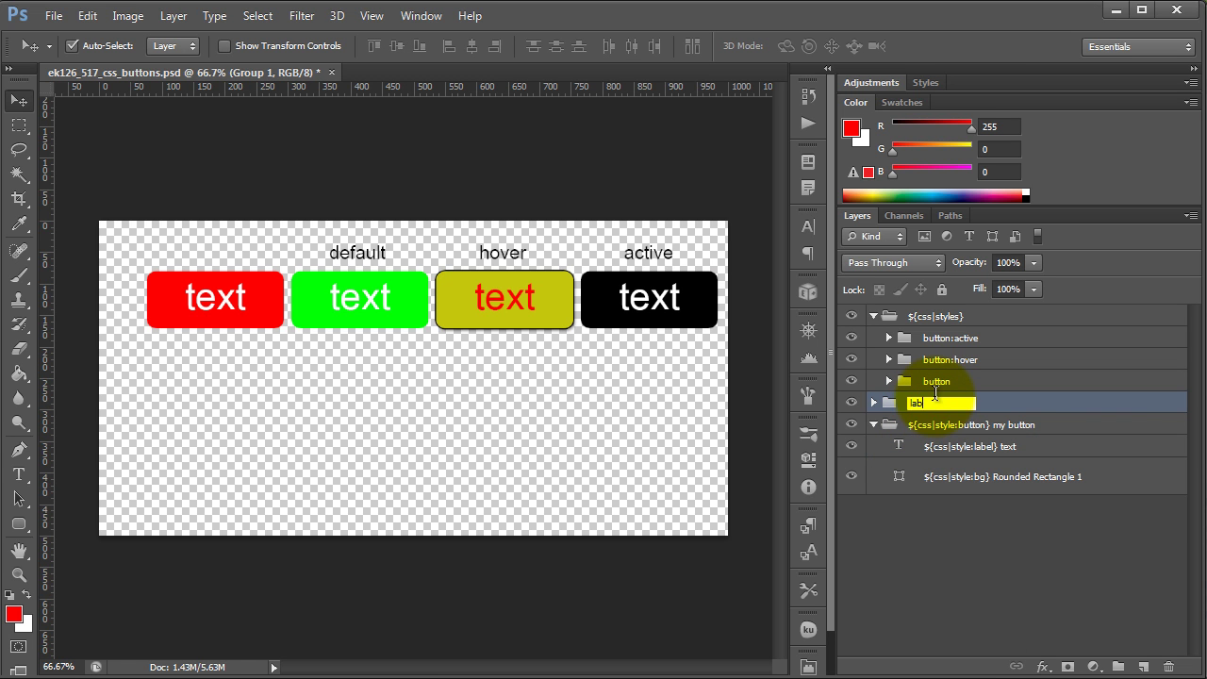
pyautogui.write('el')
pyautogui.press('Return')
pyautogui.doubleClick(933, 402)
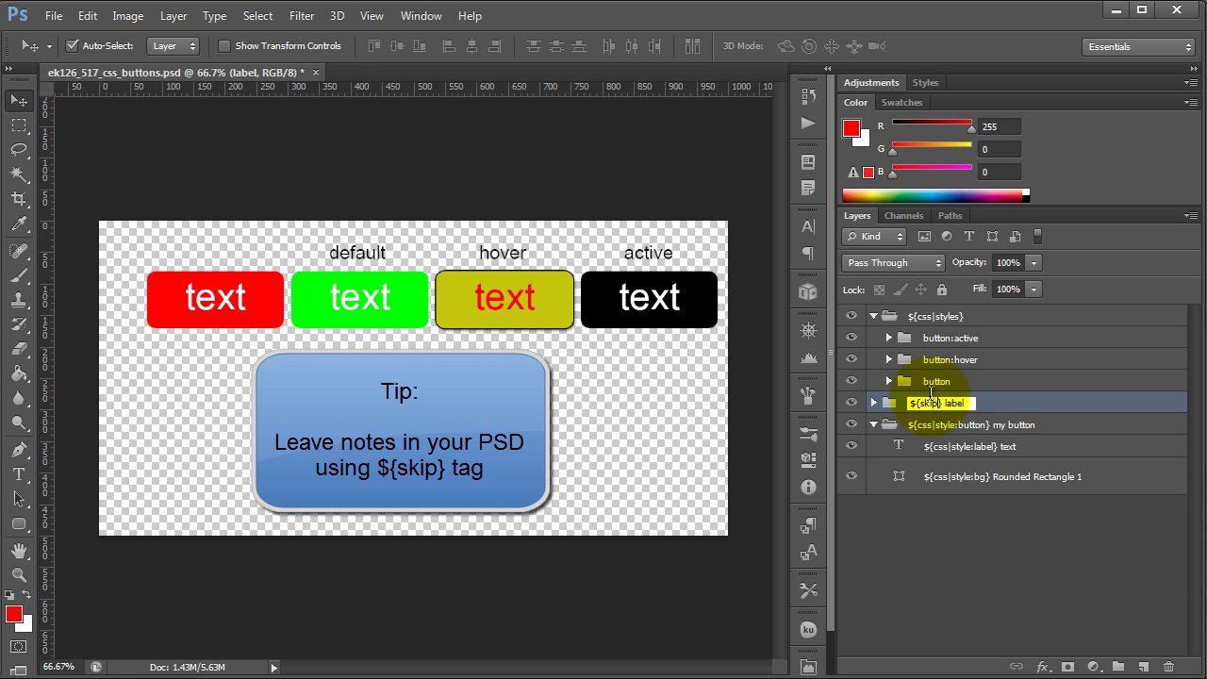
pyautogui.press('Return')
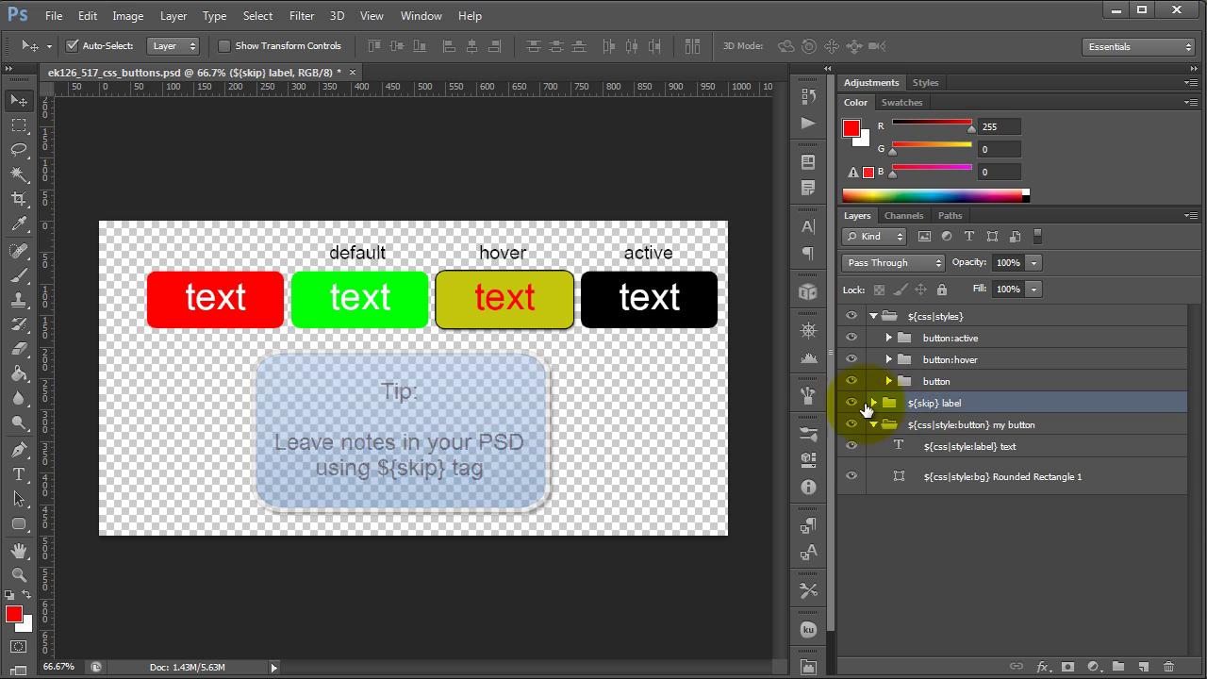
# Step: Hide the ${skip} label and ${css|styles} groups to preview the original button alone, and show both again
pyautogui.click(859, 404)
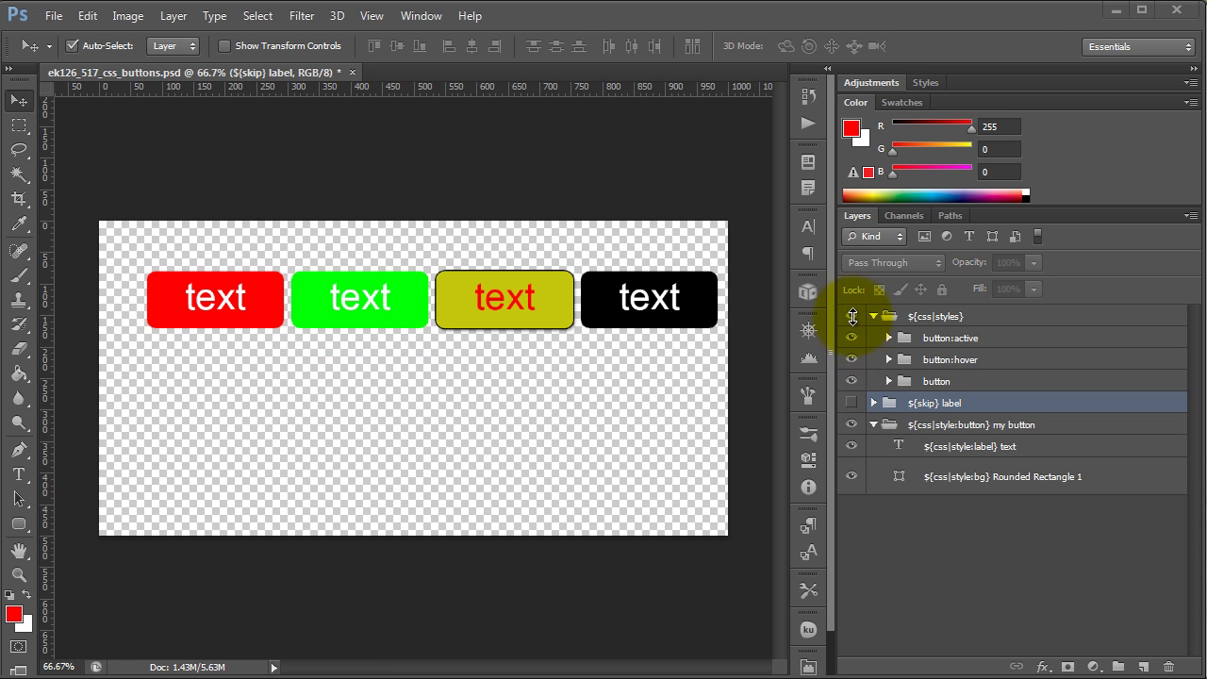
pyautogui.click(851, 316)
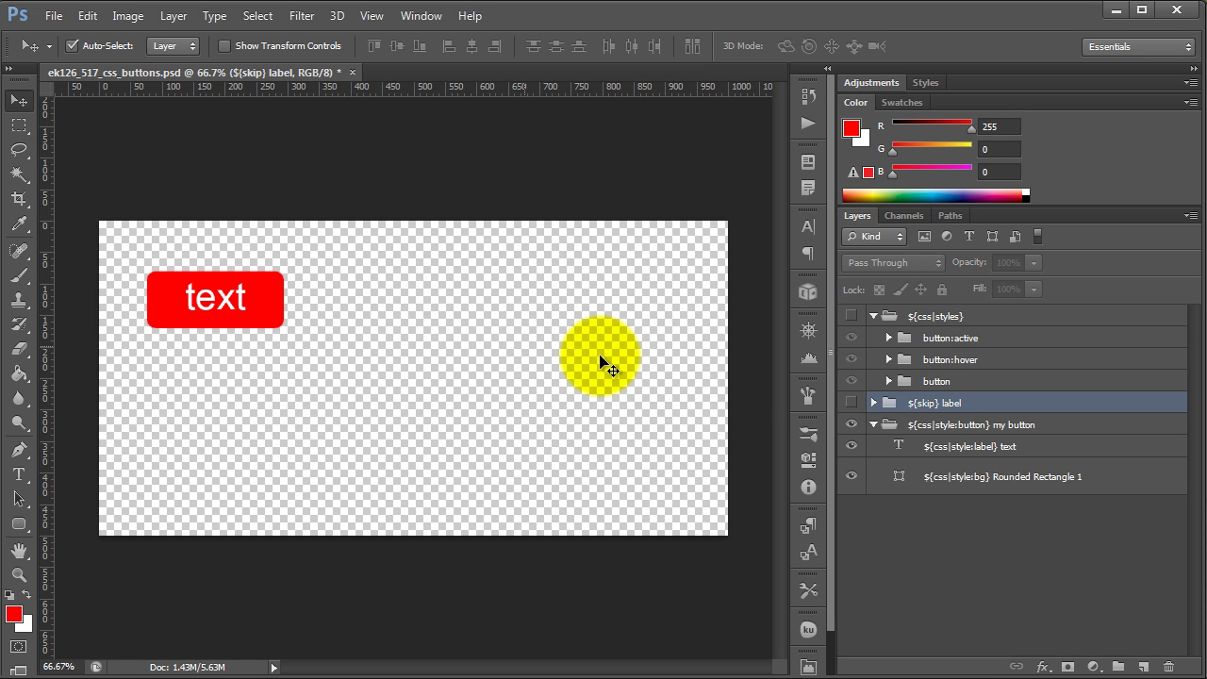
pyautogui.click(851, 317)
pyautogui.click(851, 403)
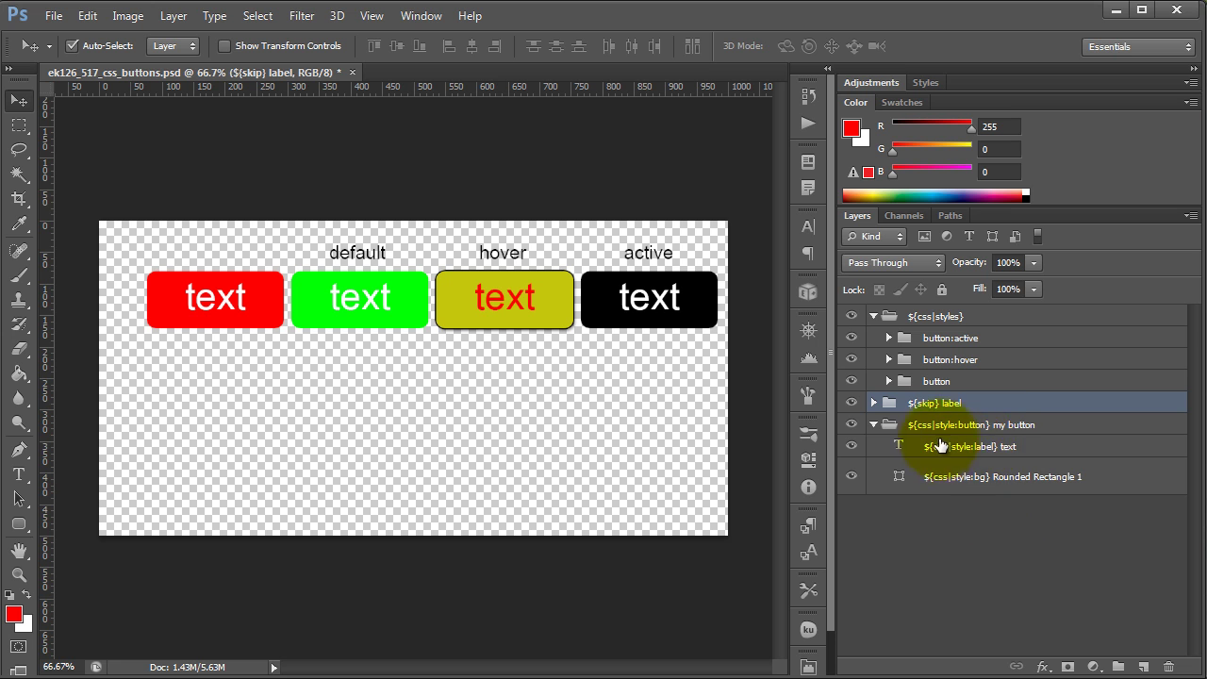
# Step: Review the CSS style tags in the names of the "my button" group, its text layer and its rounded rectangle
pyautogui.click(998, 429)
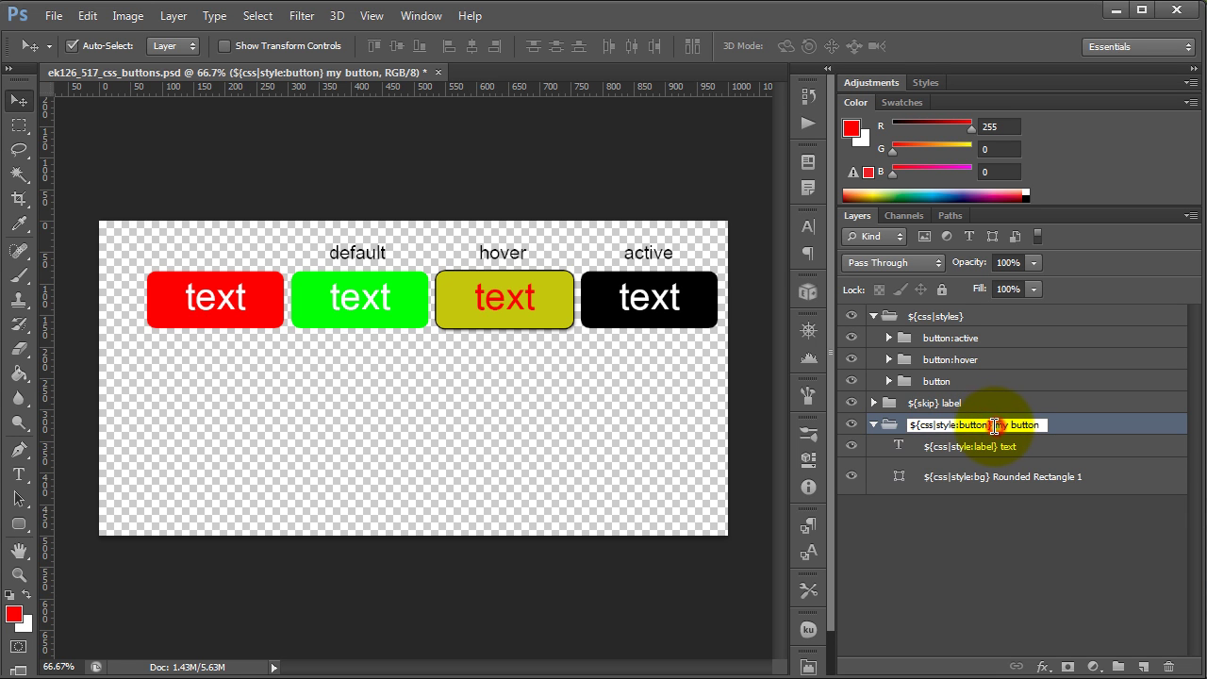
pyautogui.moveTo(994, 426); pyautogui.dragTo(888, 425)
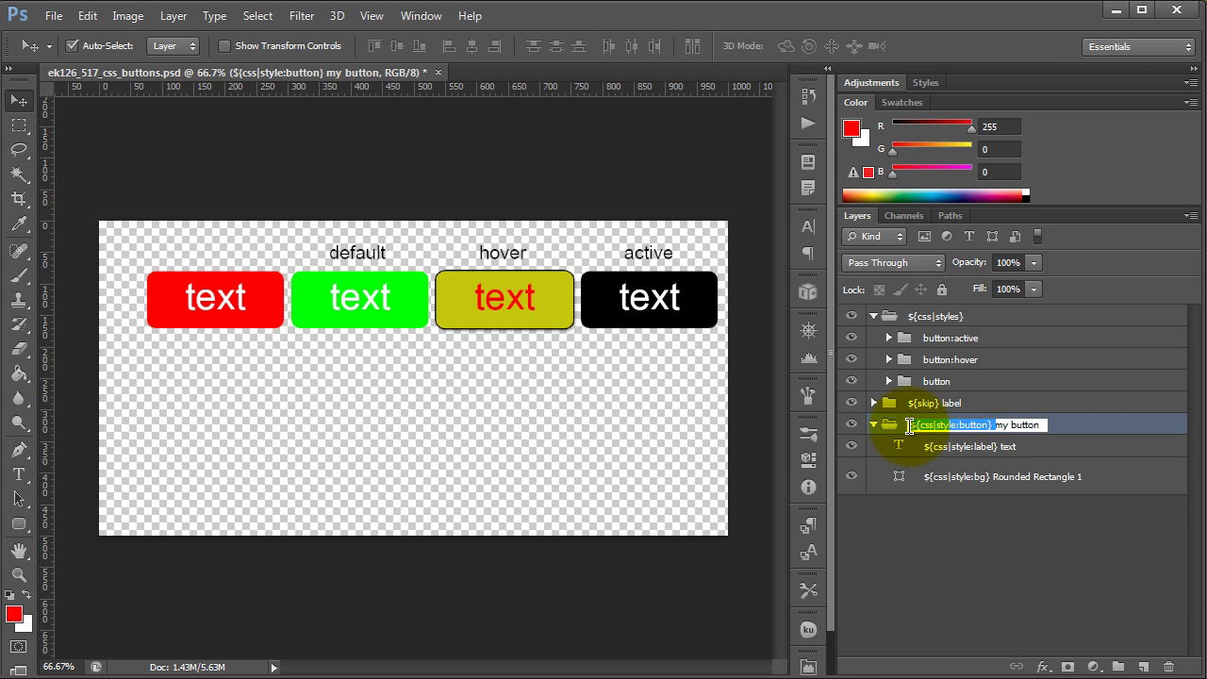
pyautogui.click(980, 452)
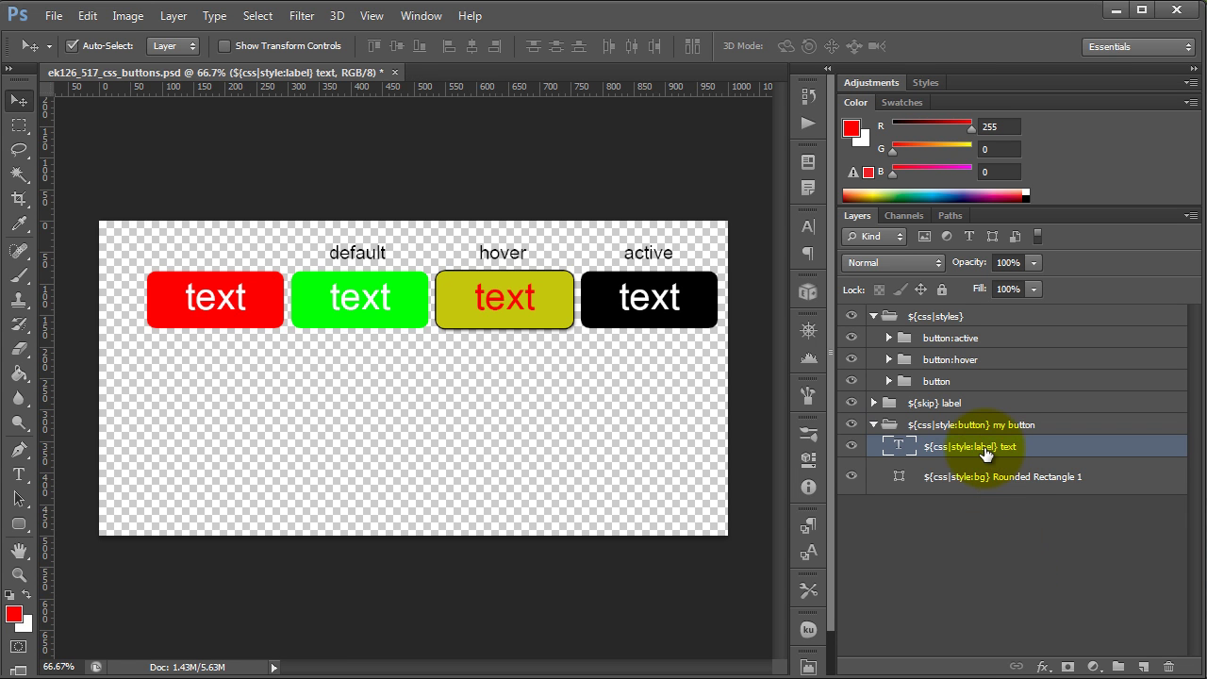
pyautogui.moveTo(992, 447); pyautogui.dragTo(971, 447)
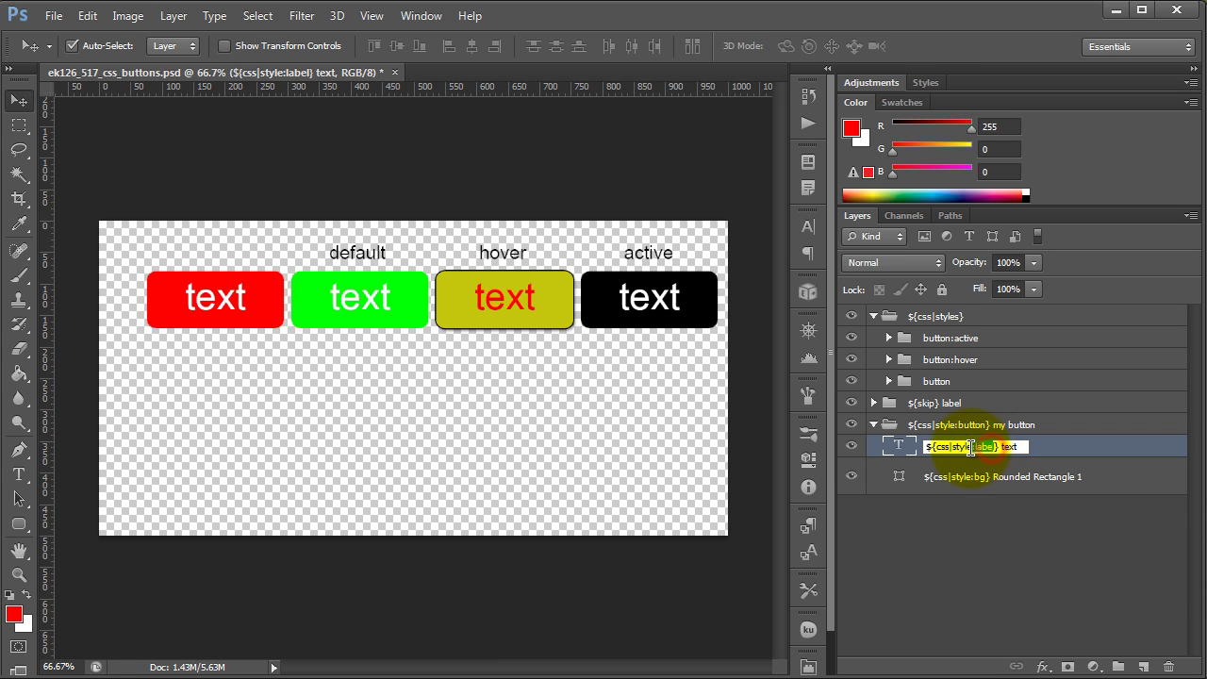
pyautogui.click(980, 483)
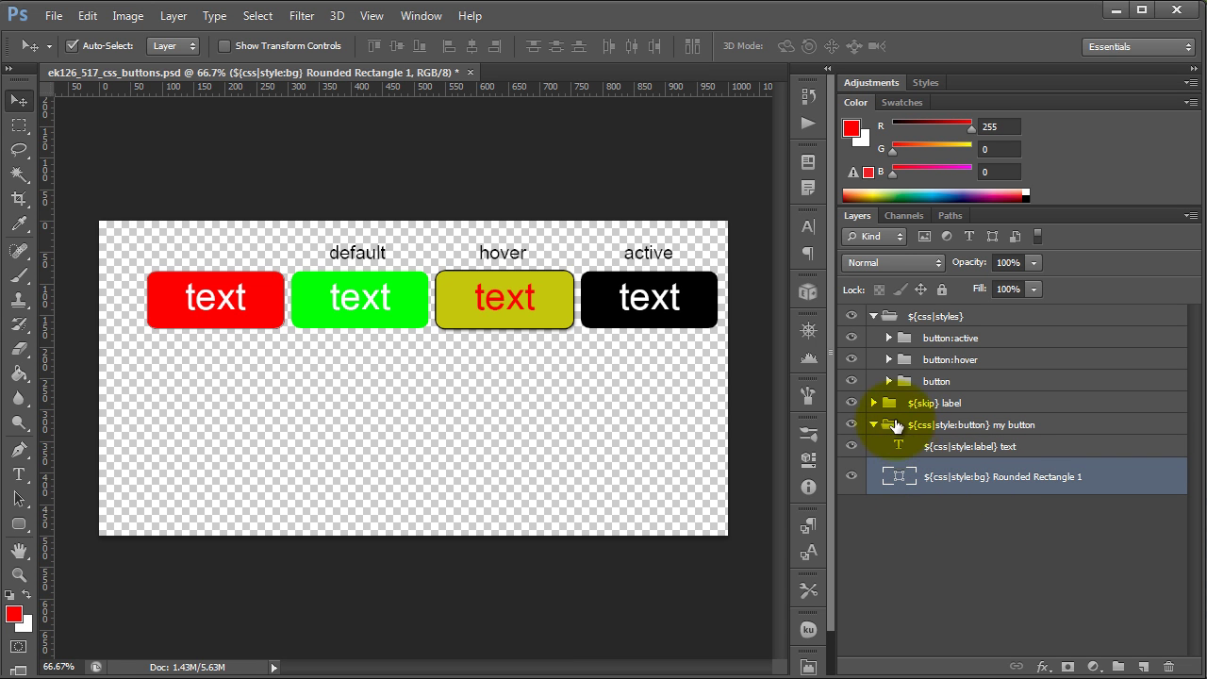
# Step: Examine the label and bg layers inside the "button" and "button:hover" style groups, collapsing each group again
pyautogui.click(889, 380)
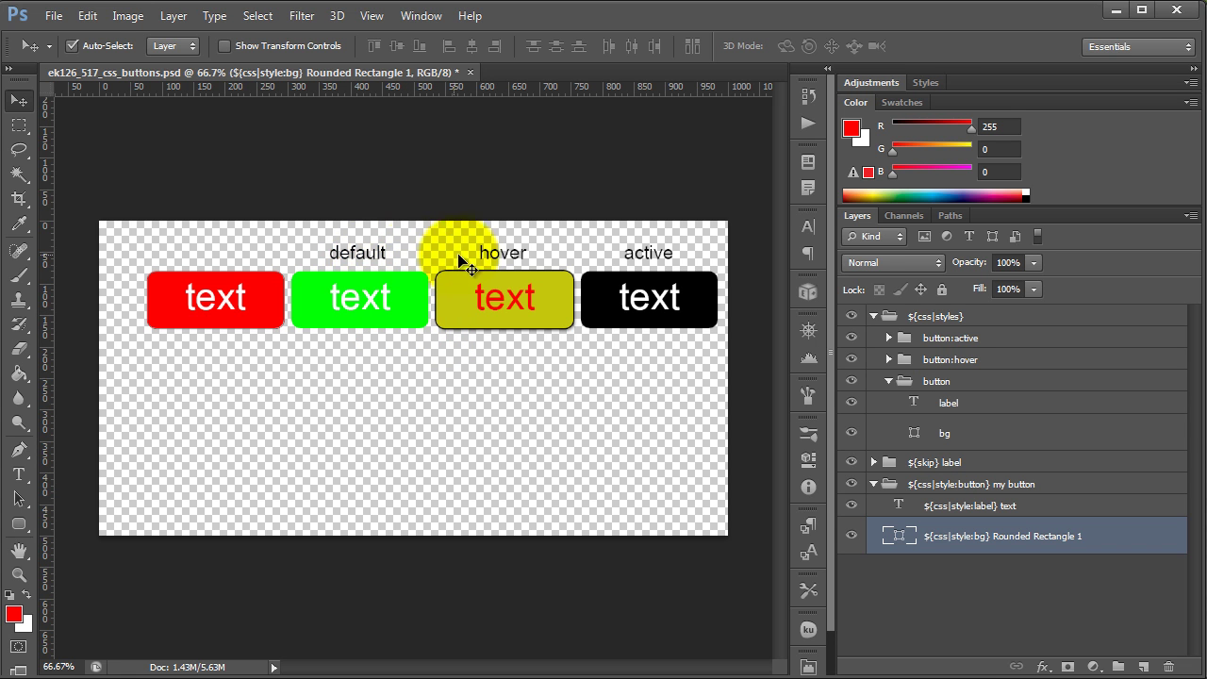
pyautogui.click(885, 381)
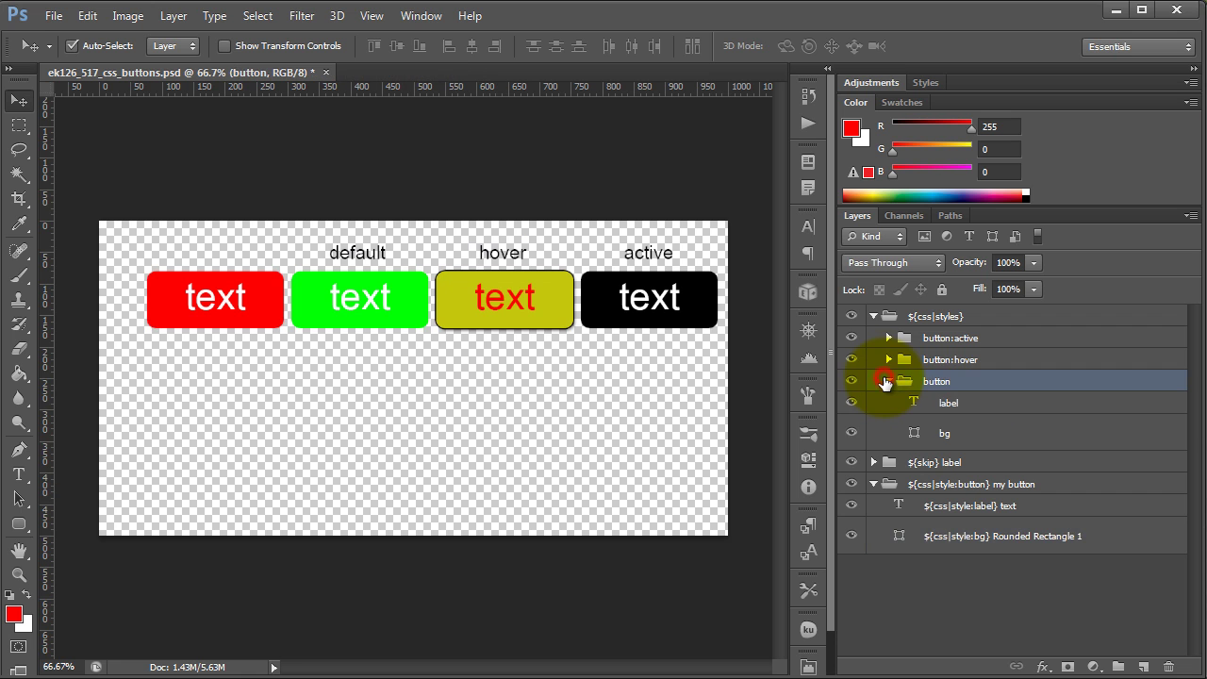
pyautogui.click(888, 381)
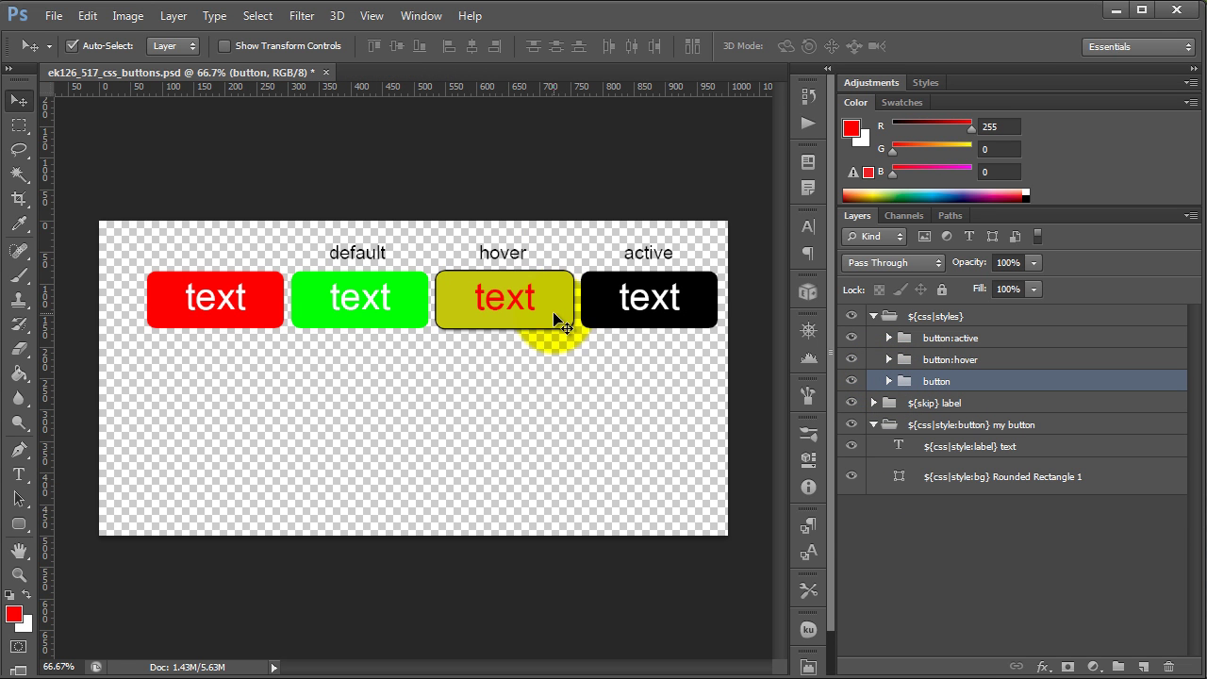
pyautogui.click(888, 360)
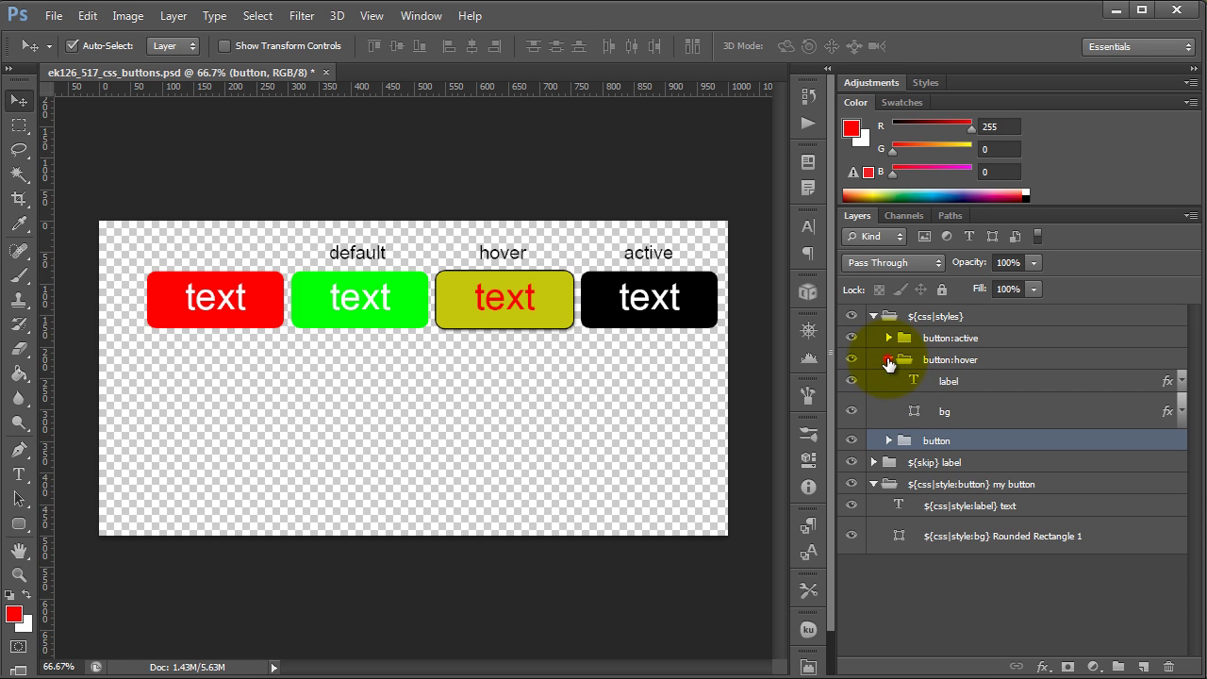
pyautogui.click(888, 362)
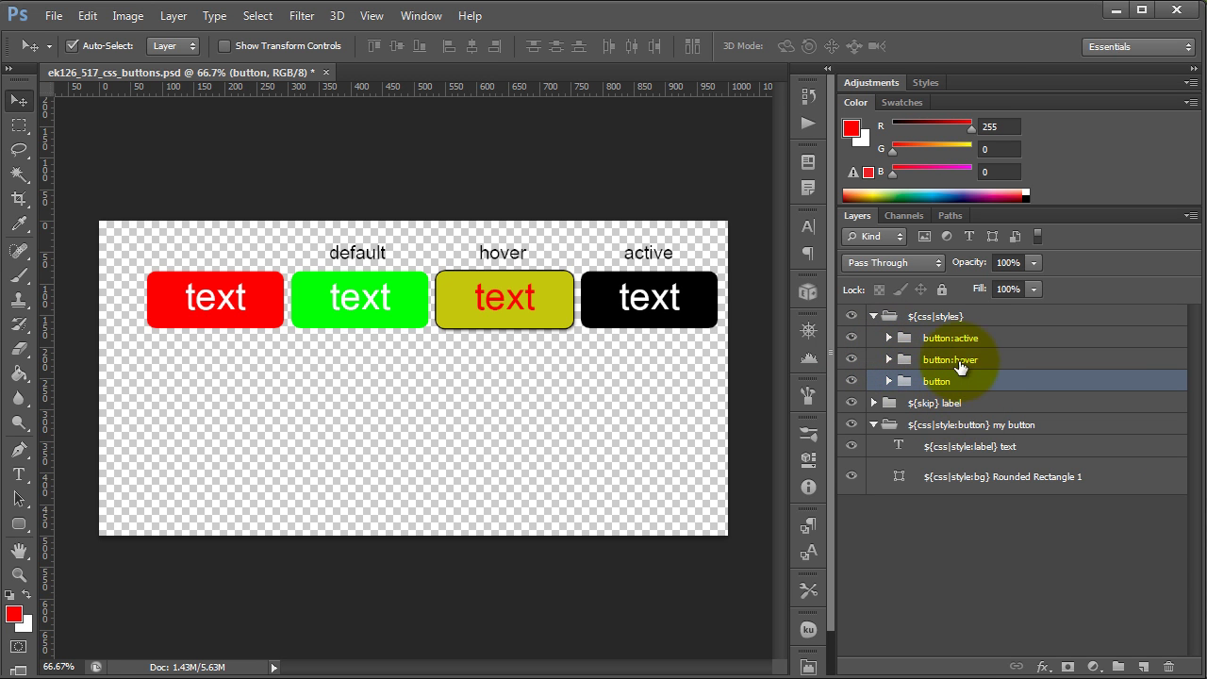
# Step: Open the Export Kit export settings and set up an HTML5 export with Customize and Layer Effects enabled
pyautogui.click(808, 291)
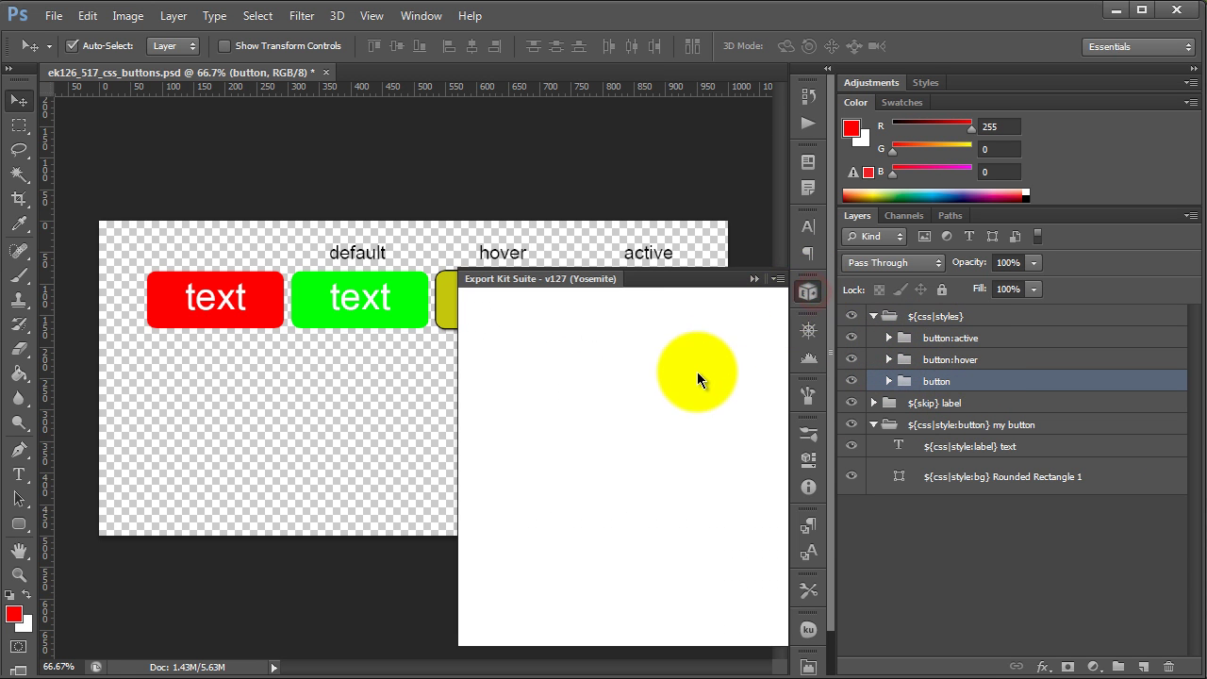
pyautogui.click(657, 550)
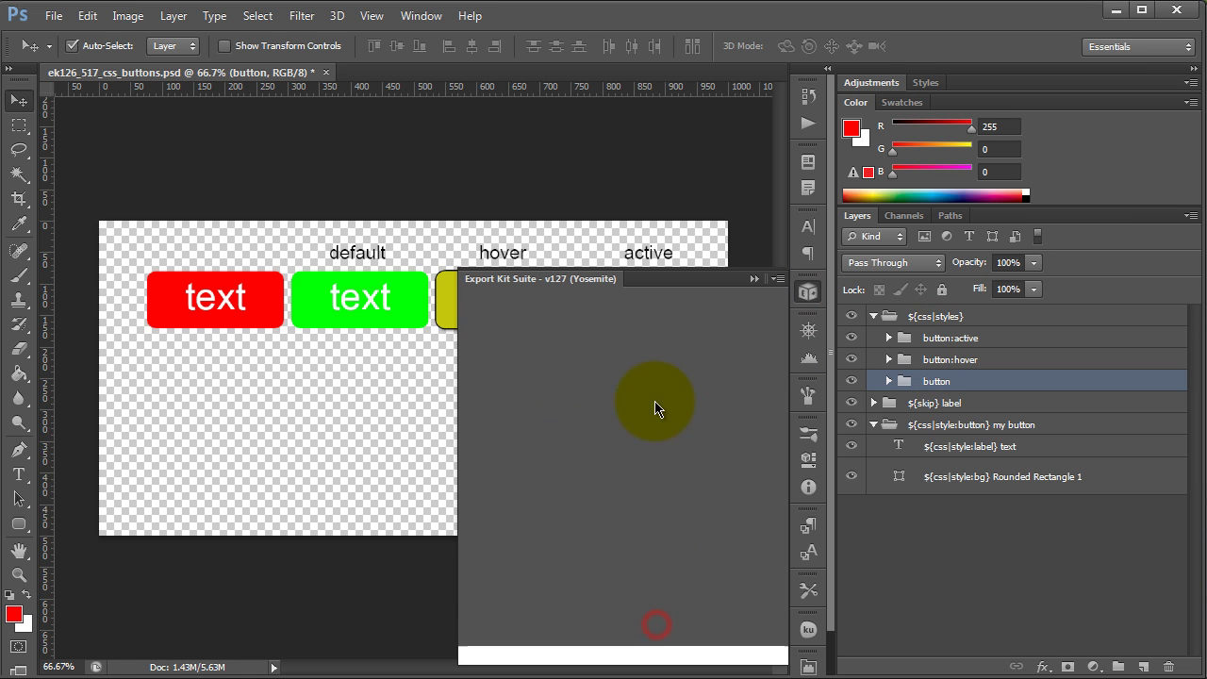
pyautogui.click(714, 232)
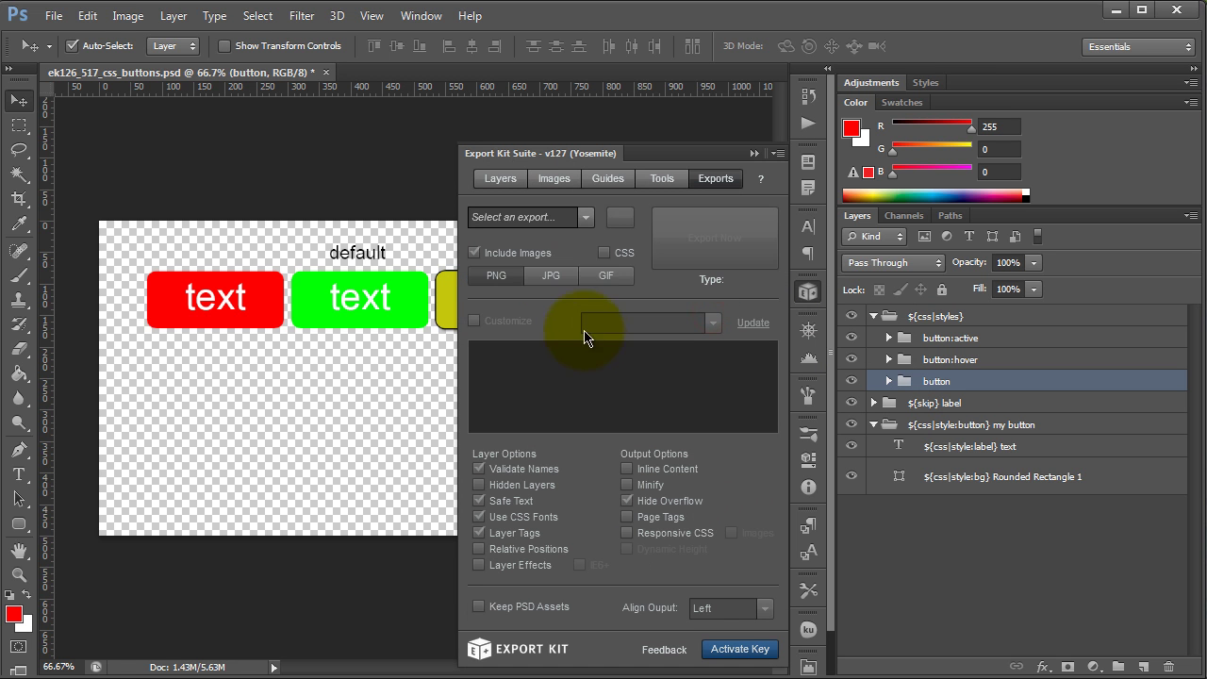
pyautogui.click(585, 218)
pyautogui.click(552, 264)
pyautogui.click(509, 321)
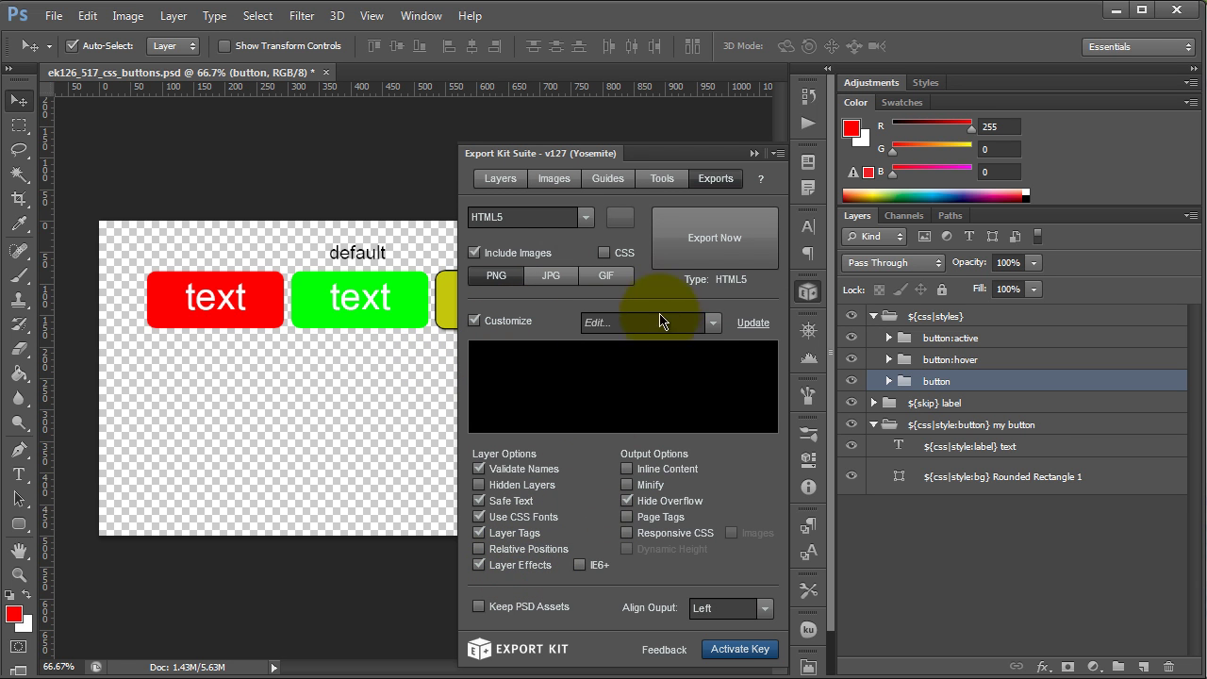
# Step: Export the document as HTML5 and test the exported button in the browser
pyautogui.click(728, 243)
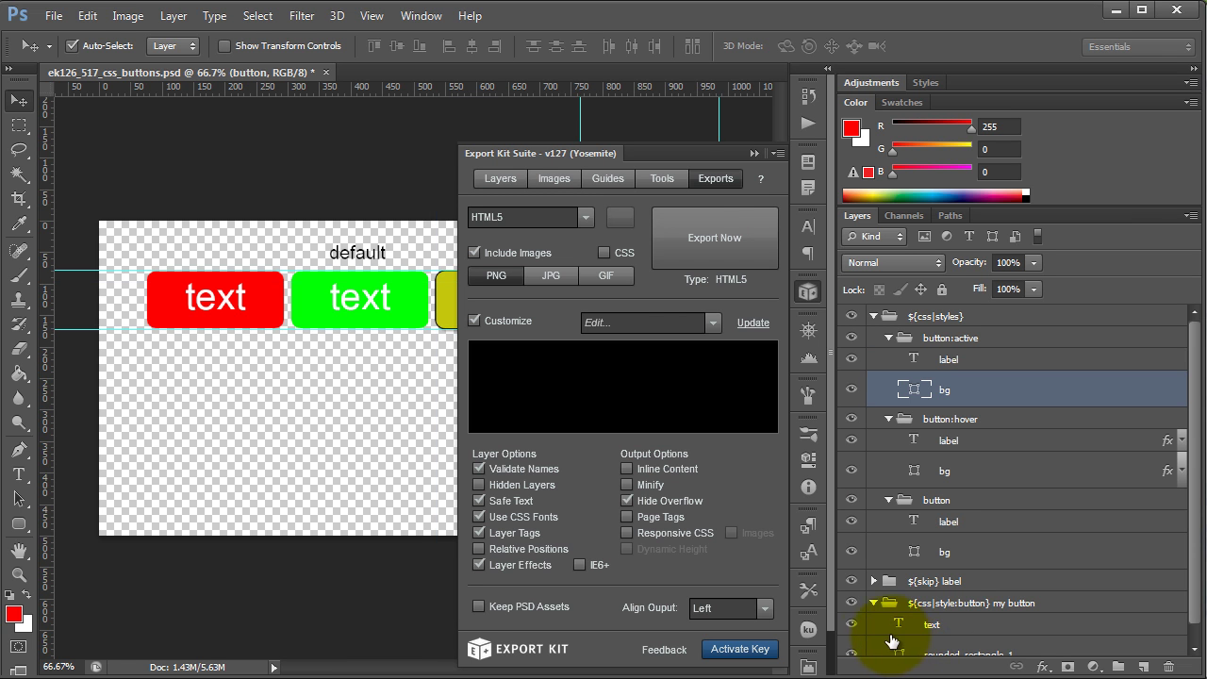
pyautogui.press('Return')
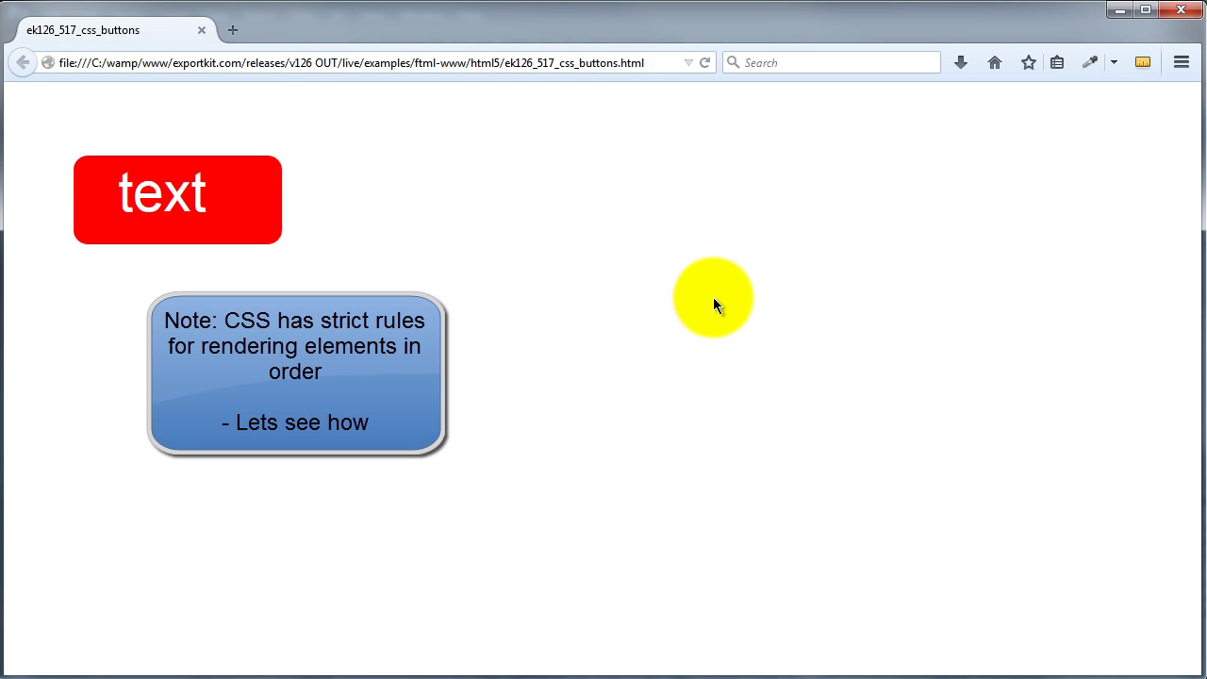
pyautogui.doubleClick(117, 209)
pyautogui.click(250, 229)
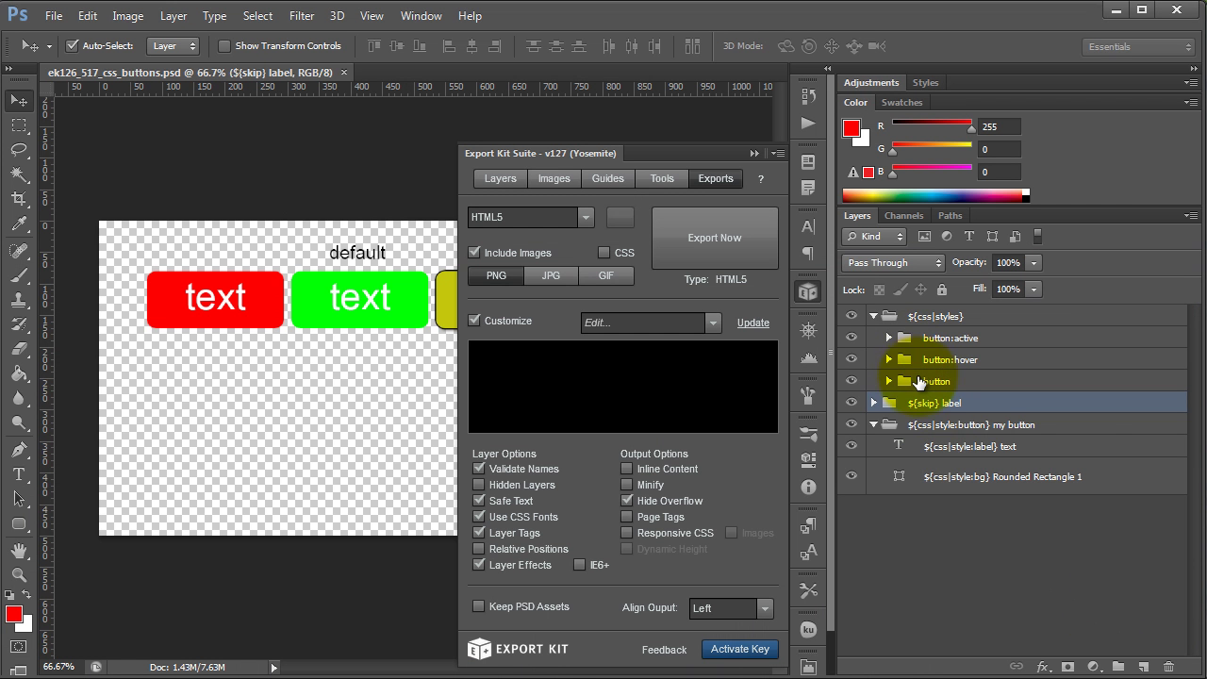
# Step: Reorder the groups inside ${css|styles} from top to bottom as button, button:hover and button:active
pyautogui.click(957, 380)
pyautogui.click(948, 341)
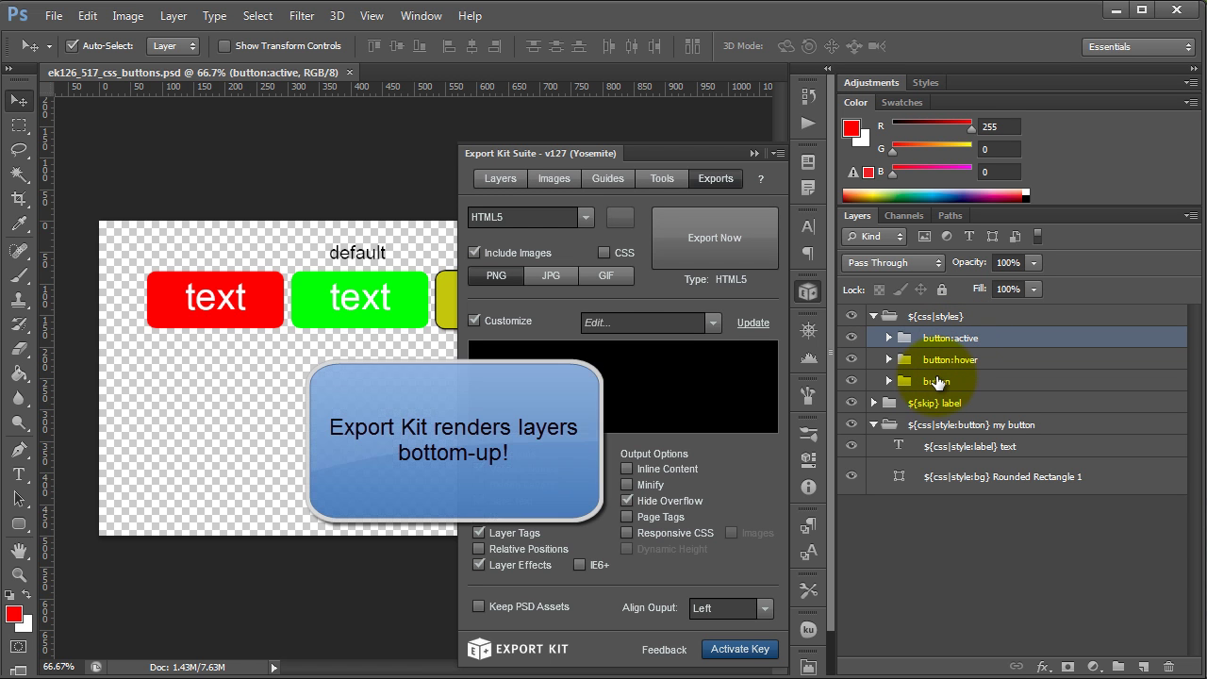
pyautogui.moveTo(935, 381); pyautogui.dragTo(931, 326)
pyautogui.click(934, 381)
pyautogui.moveTo(934, 381); pyautogui.dragTo(907, 349)
pyautogui.click(985, 420)
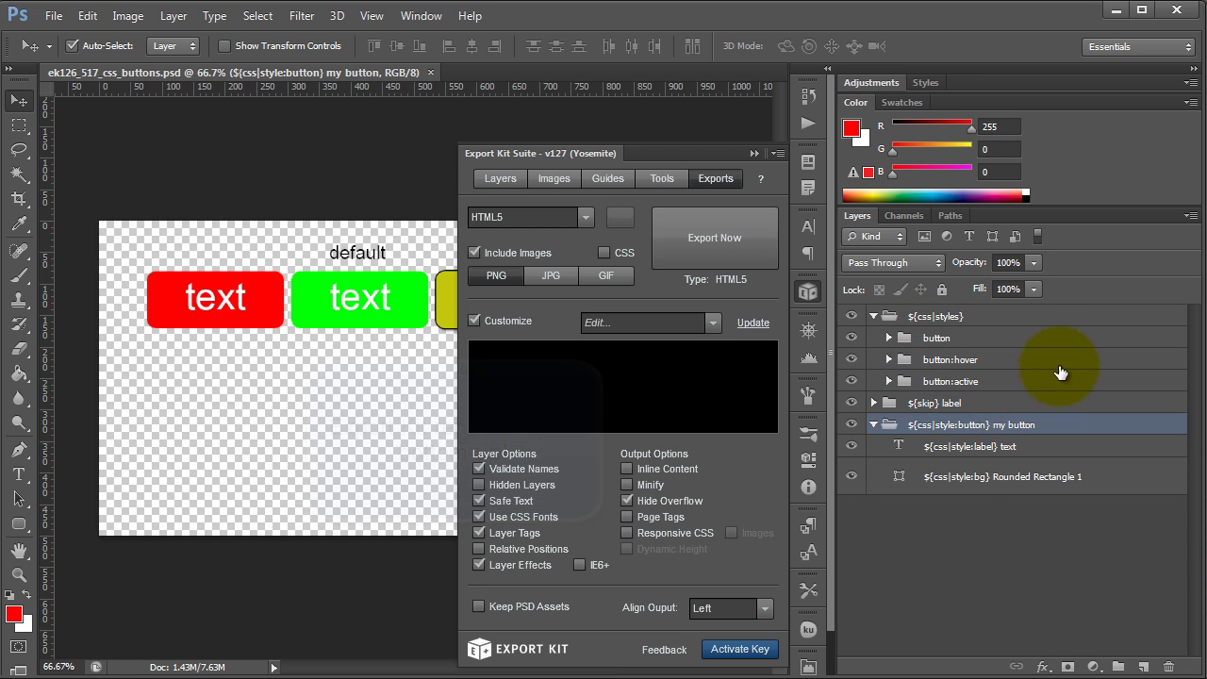
pyautogui.click(995, 341)
# Step: Export the reordered style groups to HTML5 and try the button's hover and active states in the browser
pyautogui.click(721, 253)
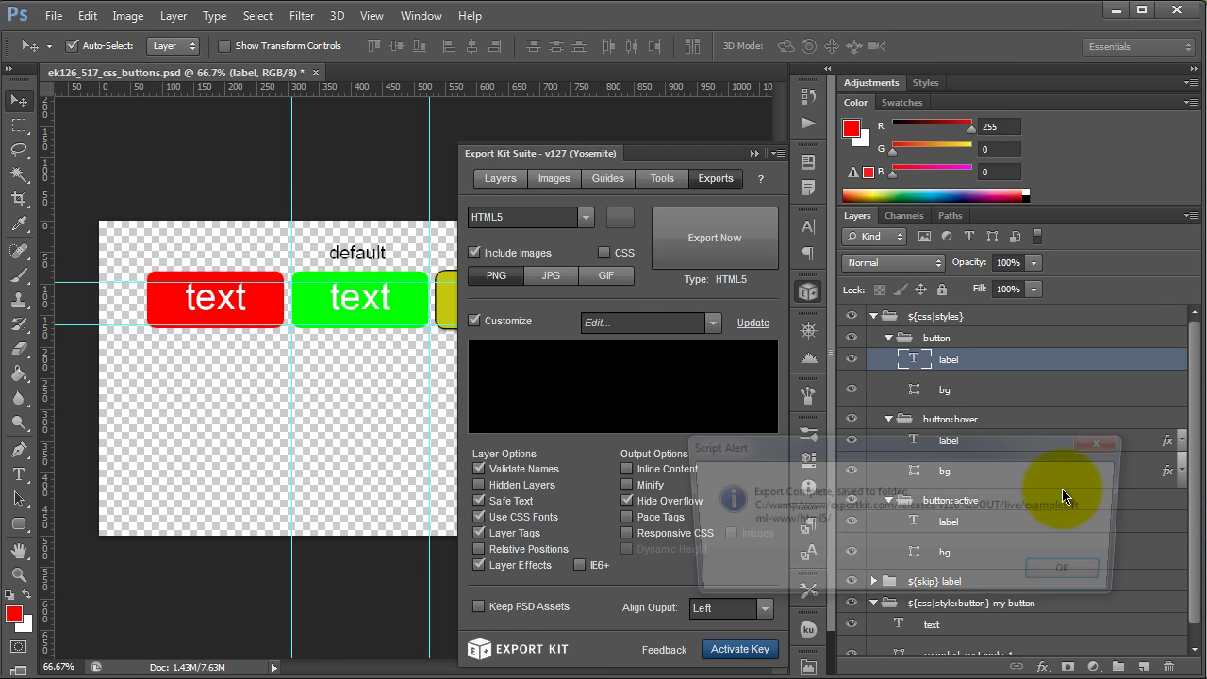
pyautogui.click(1063, 492)
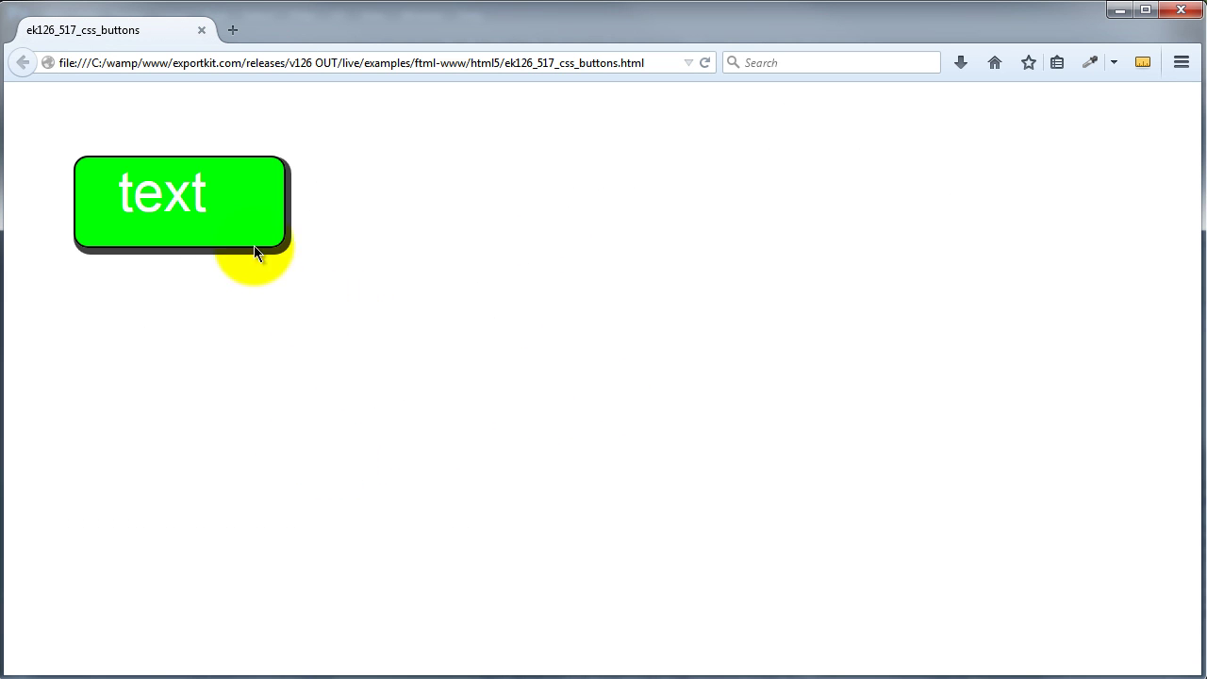
pyautogui.moveTo(243, 217); pyautogui.dragTo(170, 212)
pyautogui.click(319, 267)
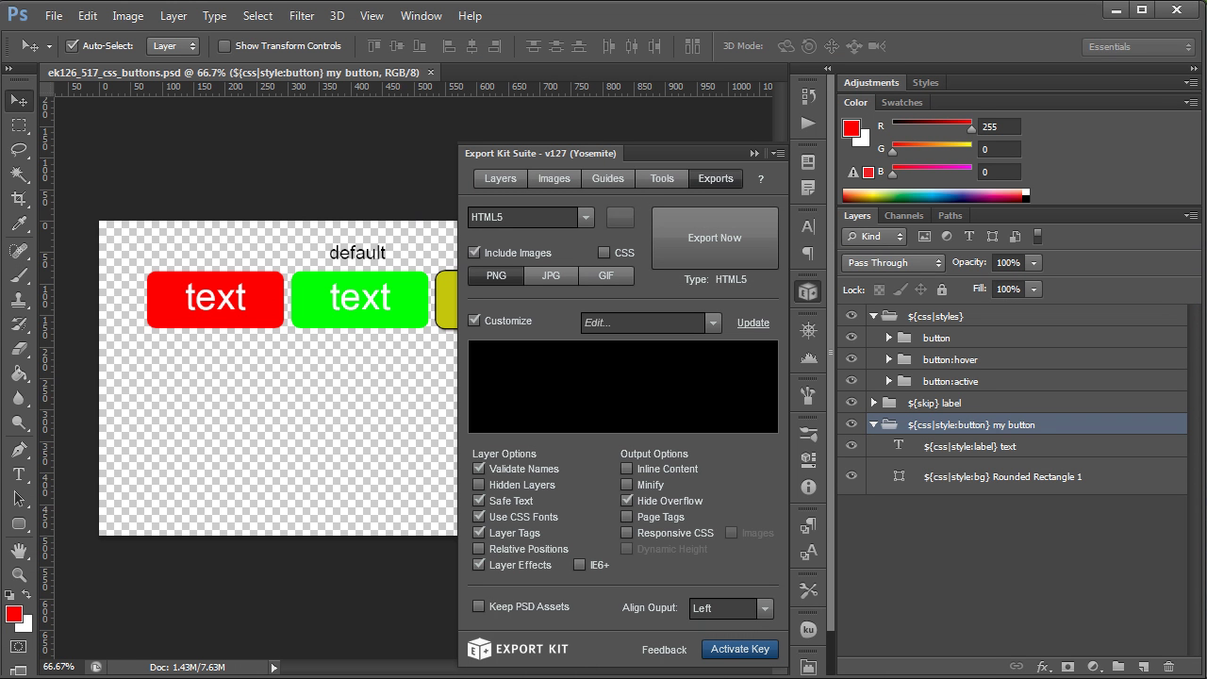
# Step: Enable Relative Positions in the layer options, export to HTML5 again and switch to the page in the browser
pyautogui.click(539, 555)
pyautogui.click(488, 560)
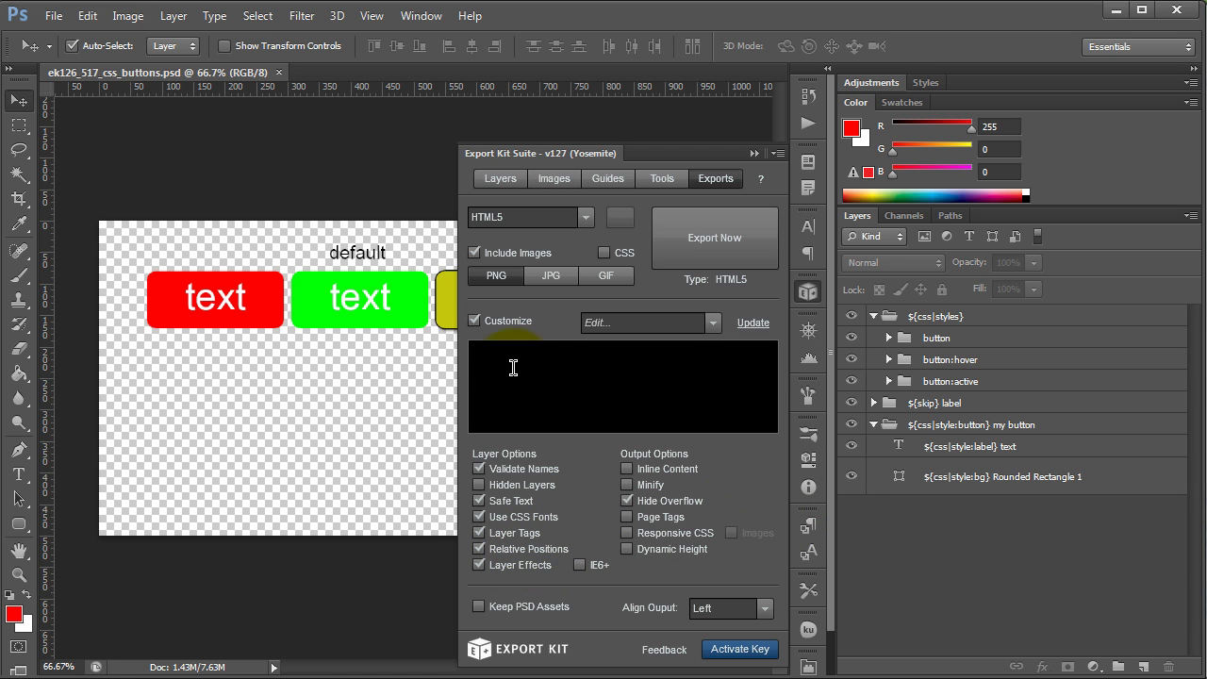
pyautogui.click(726, 255)
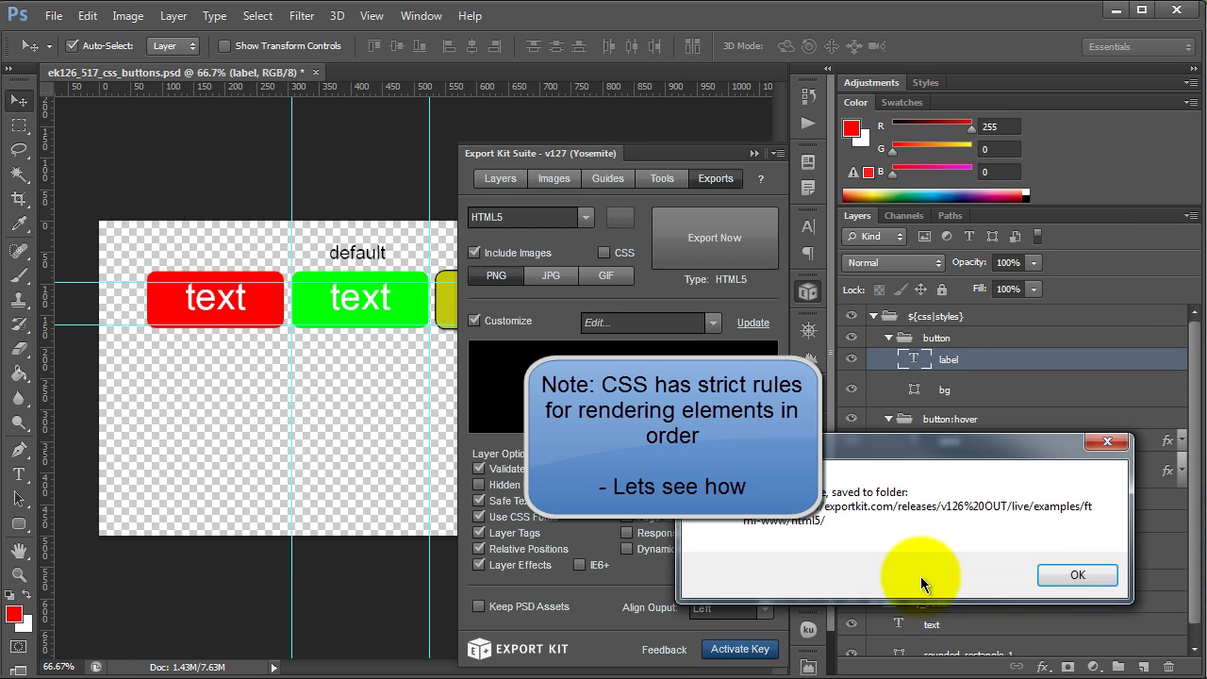
pyautogui.click(1075, 575)
pyautogui.click(328, 674)
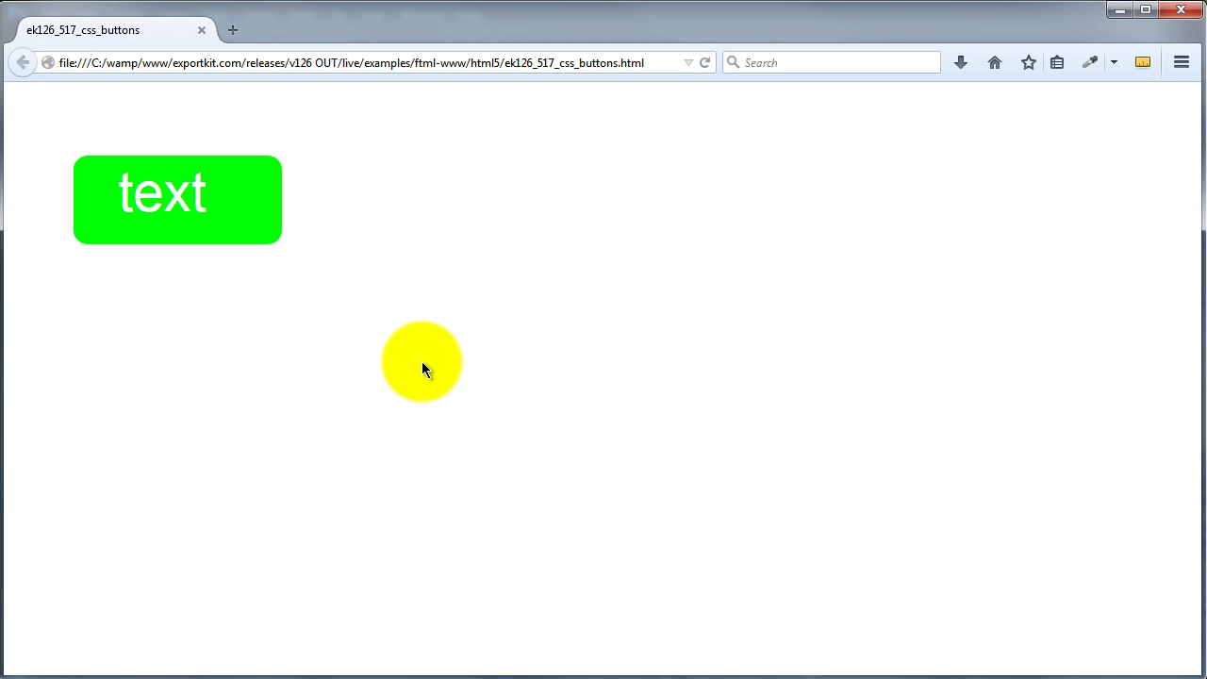
# Step: Test the default, hover and active states of the button exported with relative positions
pyautogui.click(253, 196)
pyautogui.click(397, 290)
pyautogui.click(242, 201)
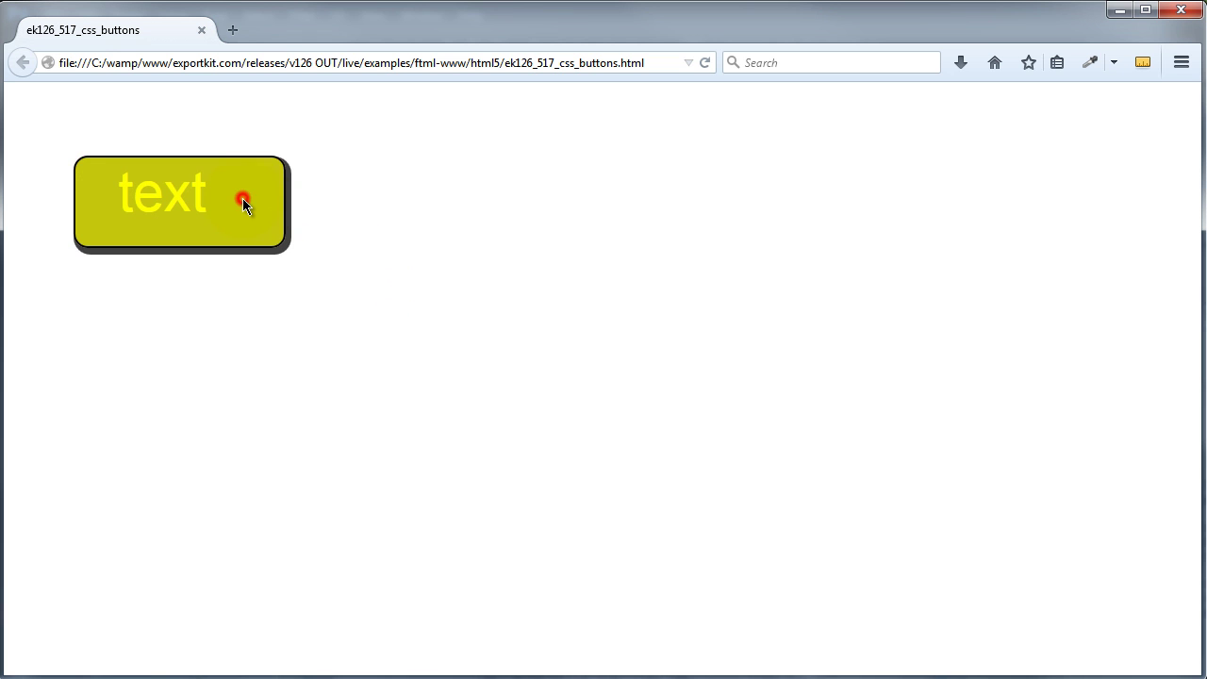
pyautogui.doubleClick(243, 198)
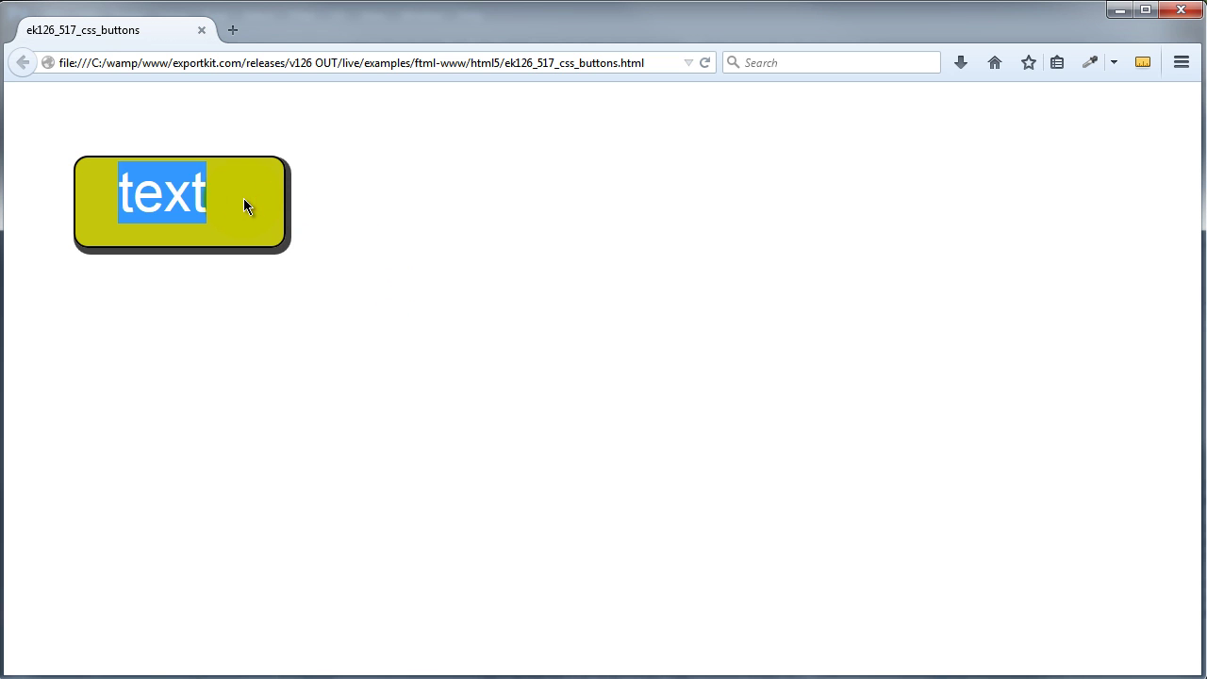
pyautogui.click(243, 199)
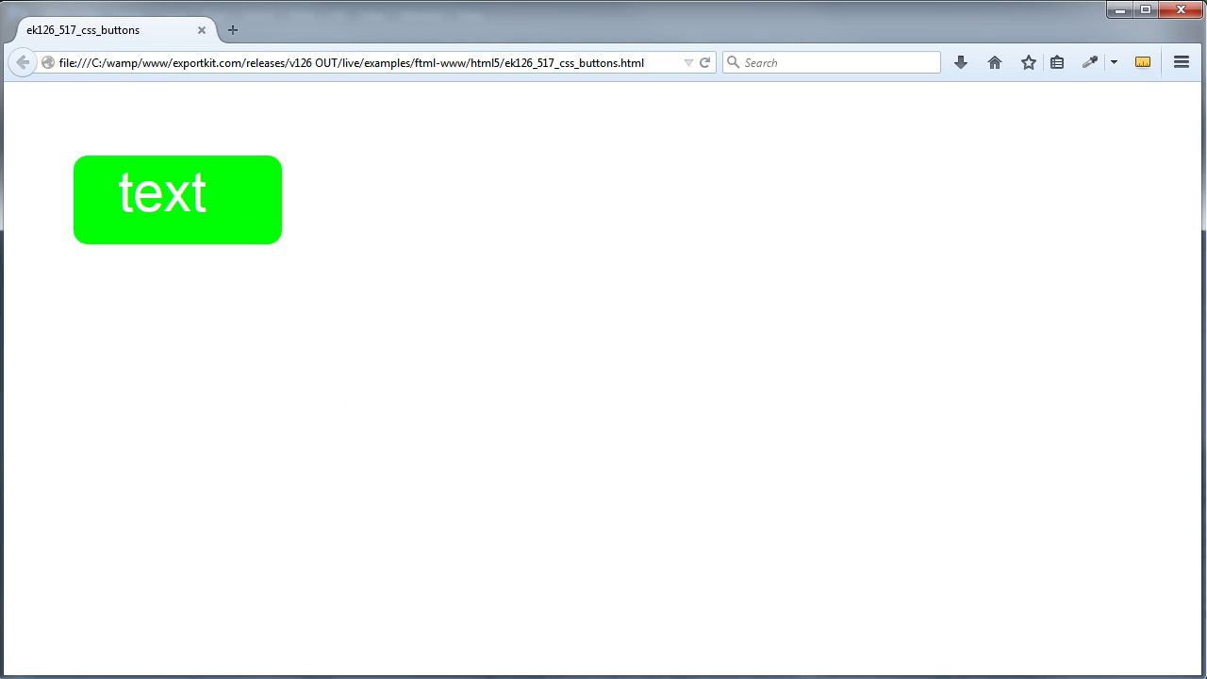
# Step: Switch back to Photoshop, move the button:active group between button and button:hover, and save the document
pyautogui.hotkey('alt', 'Tab')
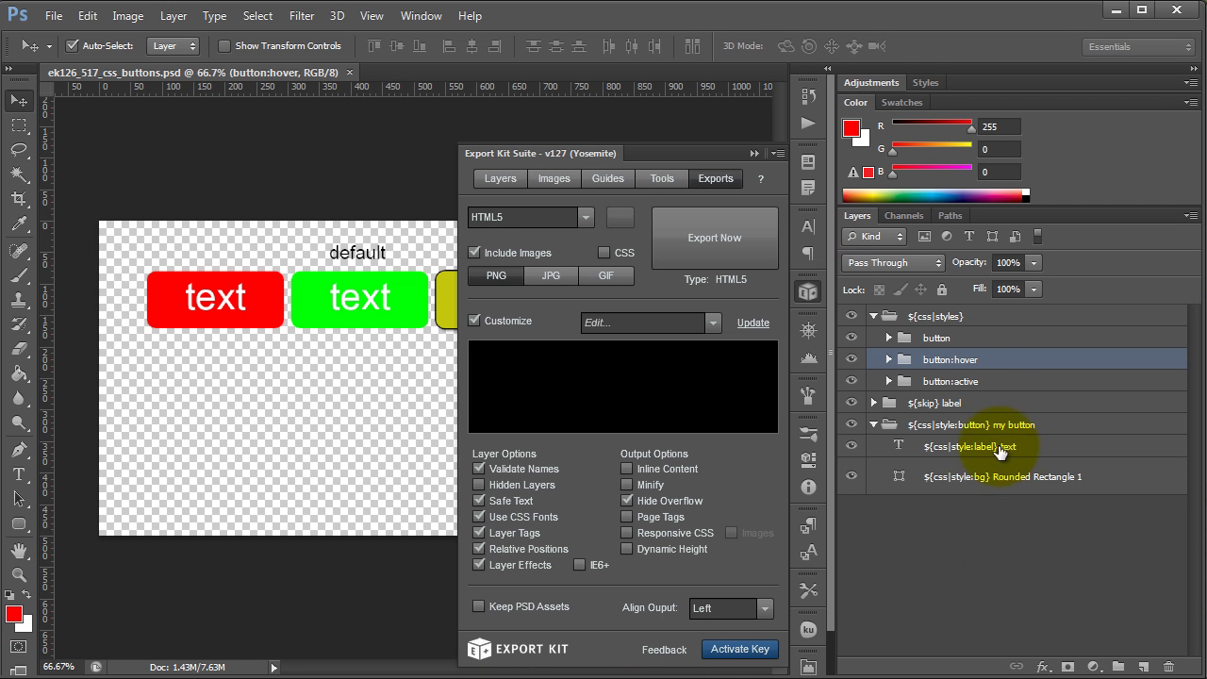
pyautogui.click(979, 381)
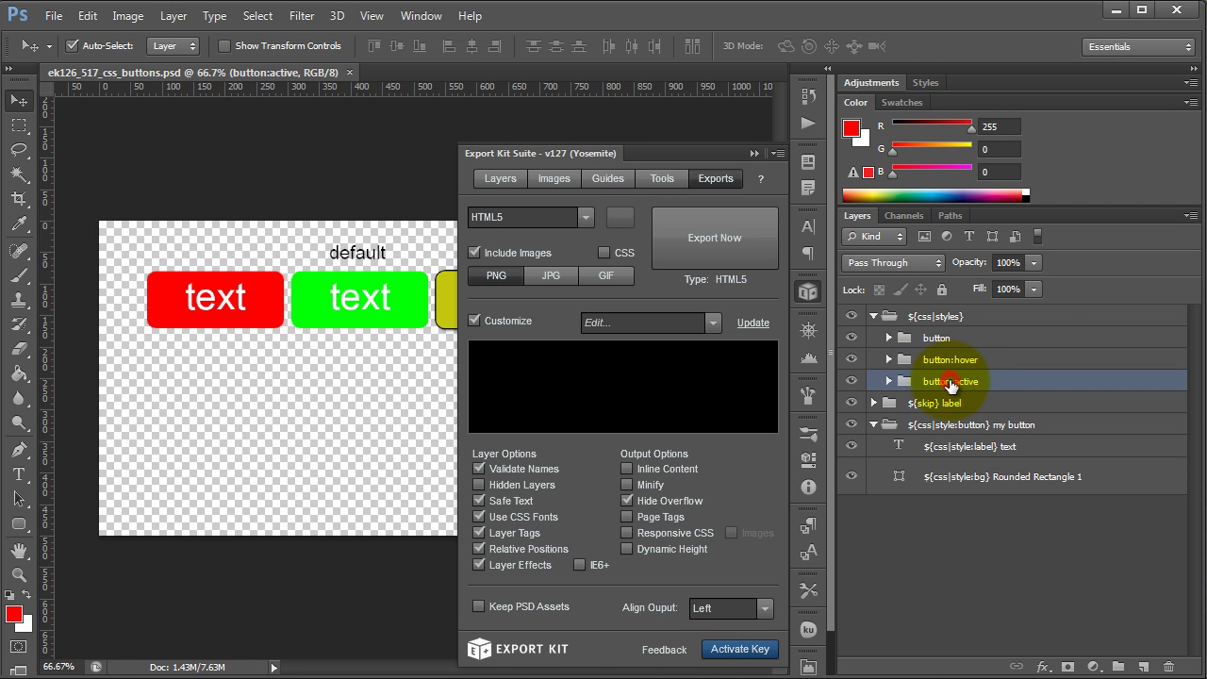
pyautogui.moveTo(983, 386); pyautogui.dragTo(922, 349)
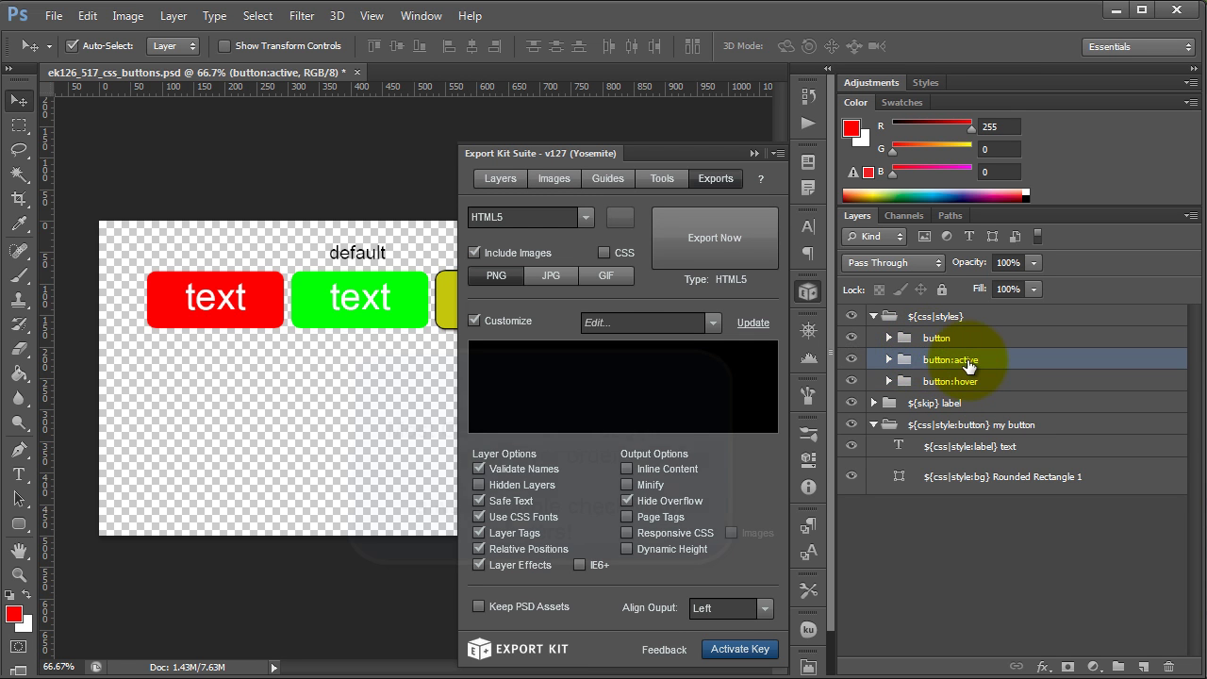
pyautogui.hotkey('ctrl', 's')
# Step: Export the design with button:active above button:hover to HTML5 and bring up the page in the browser
pyautogui.click(716, 247)
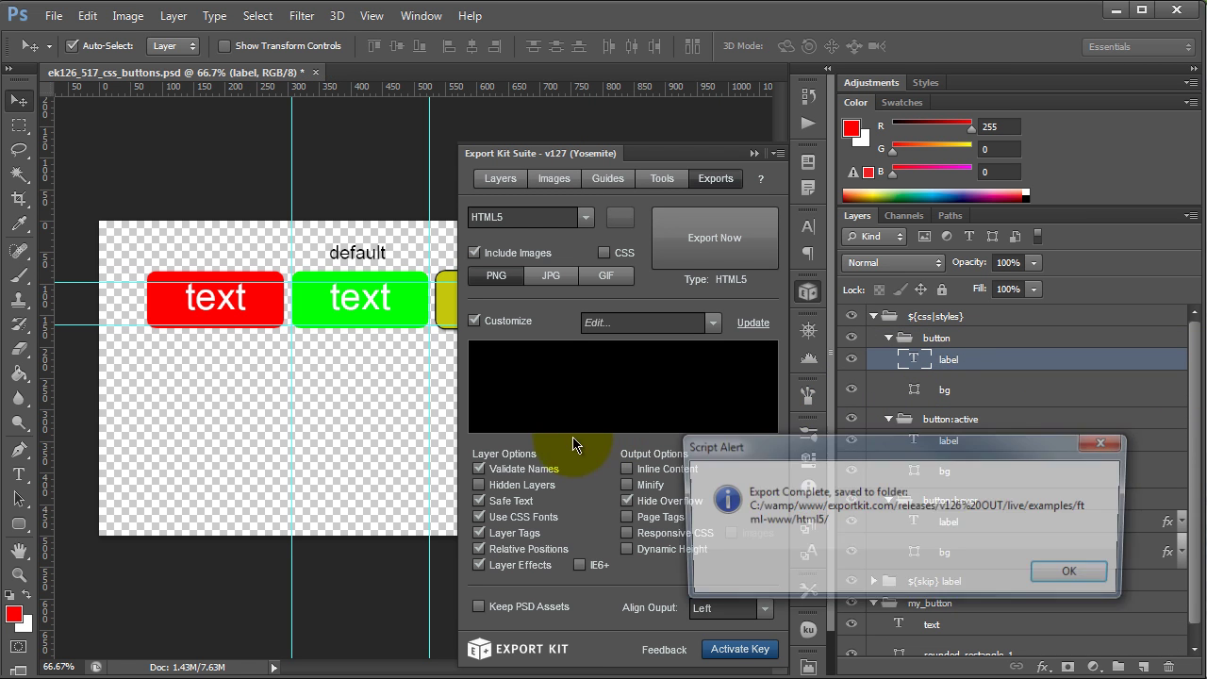
pyautogui.click(1073, 572)
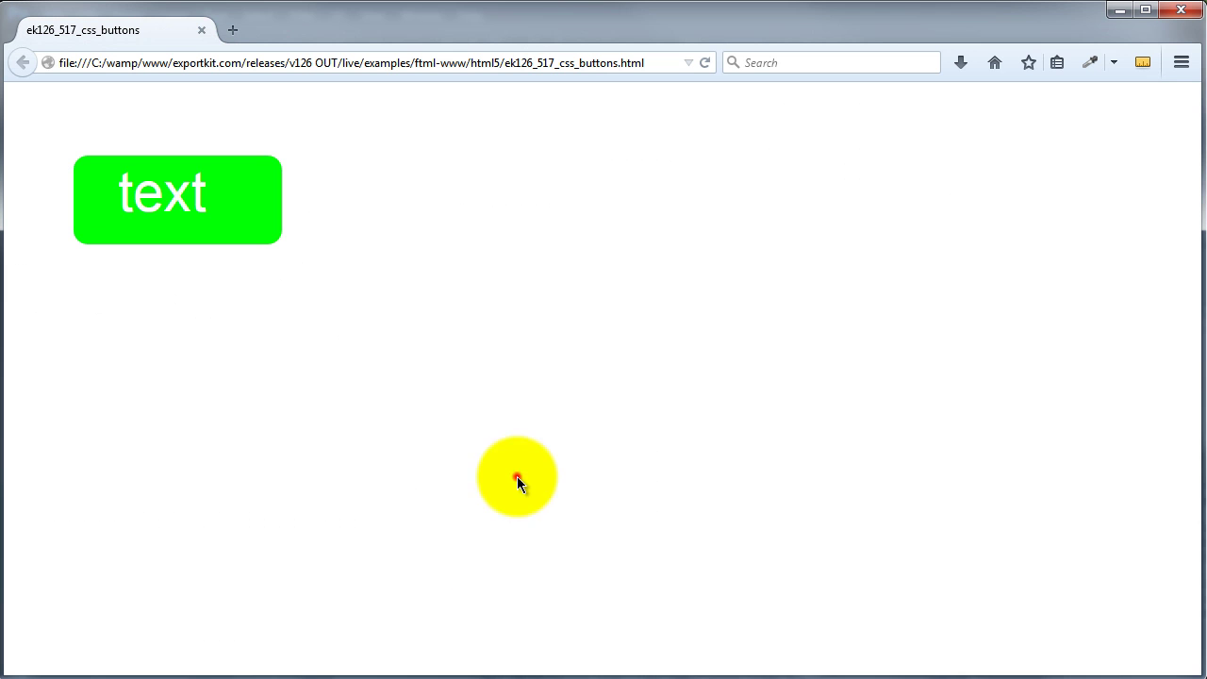
pyautogui.click(517, 476)
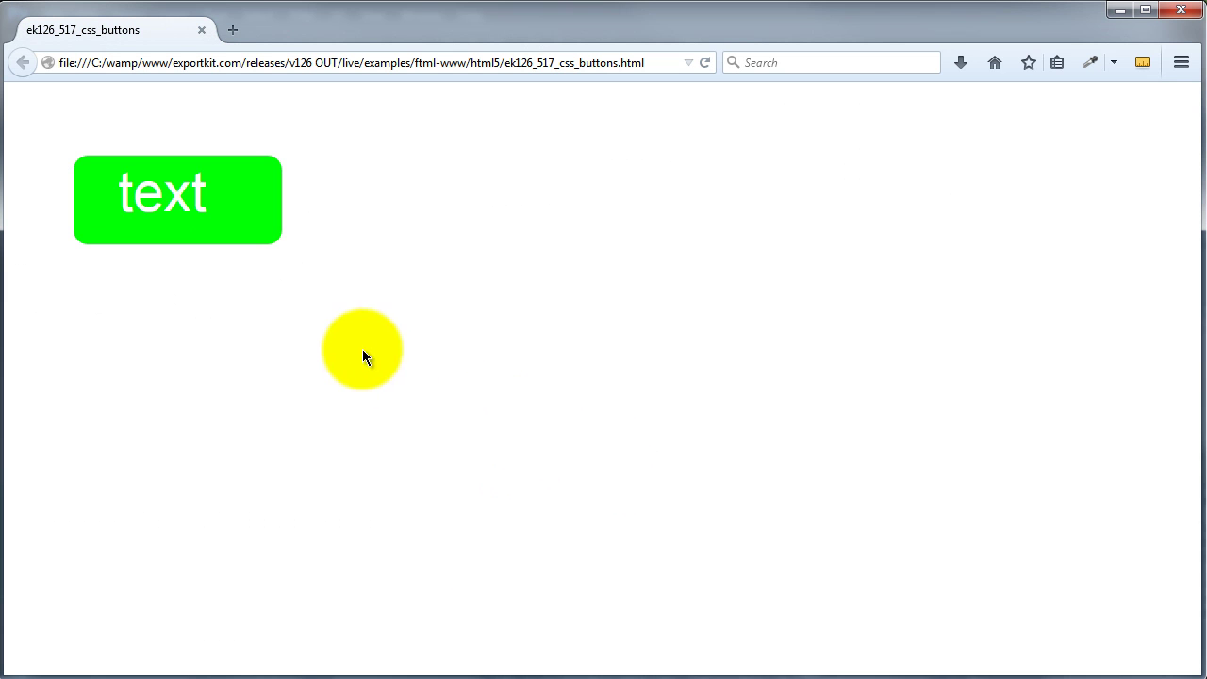
# Step: Check the exported button's hover and active states with the button:active group placed above button:hover
pyautogui.click(244, 203)
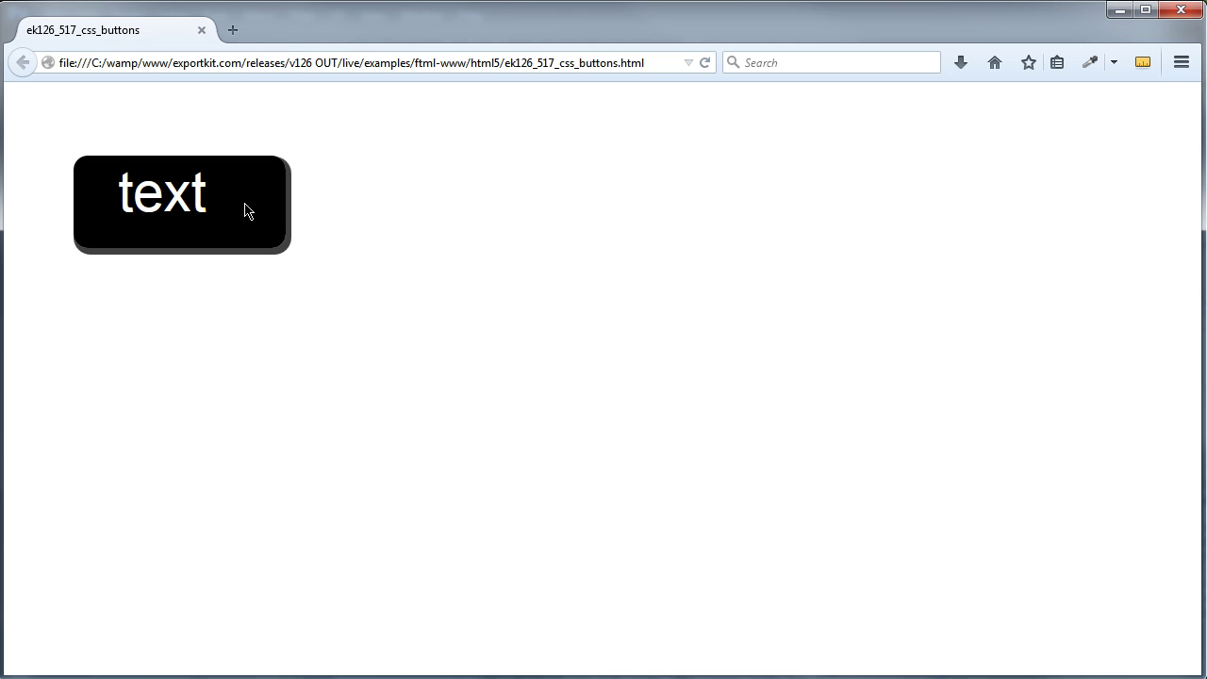
pyautogui.click(358, 231)
pyautogui.click(333, 211)
pyautogui.click(256, 219)
pyautogui.click(260, 219)
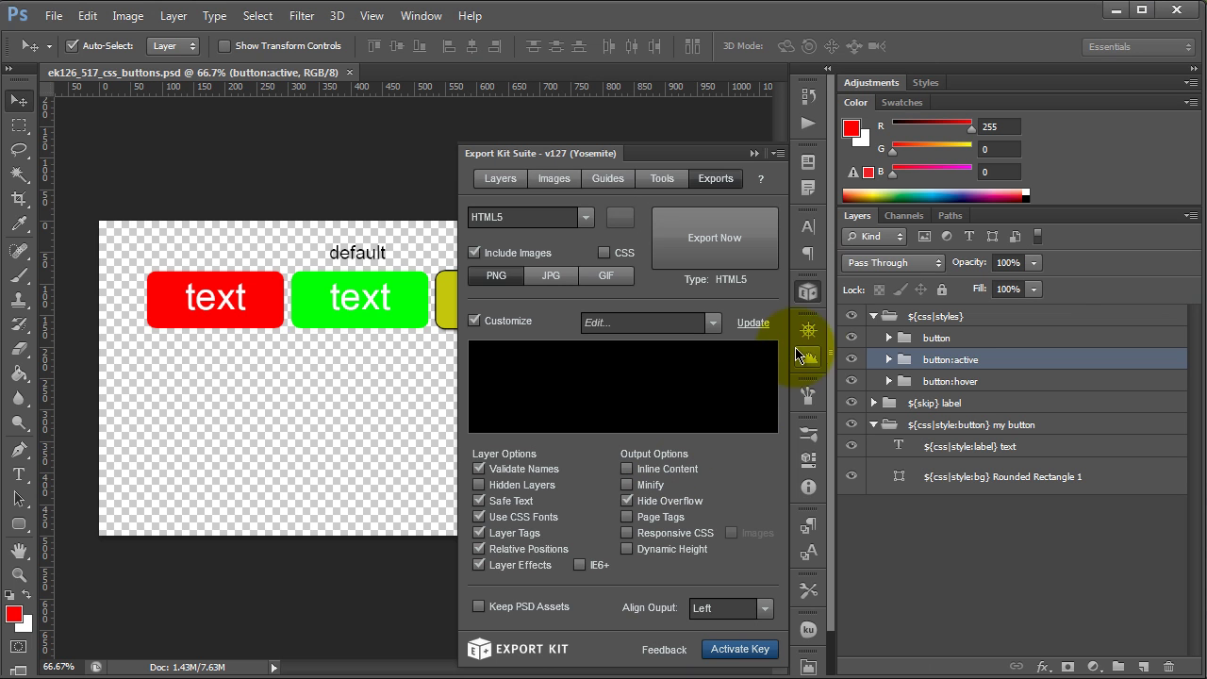
# Step: Close Export Kit and review the "my button" group and the layers inside the button:active and button:hover style groups
pyautogui.click(807, 293)
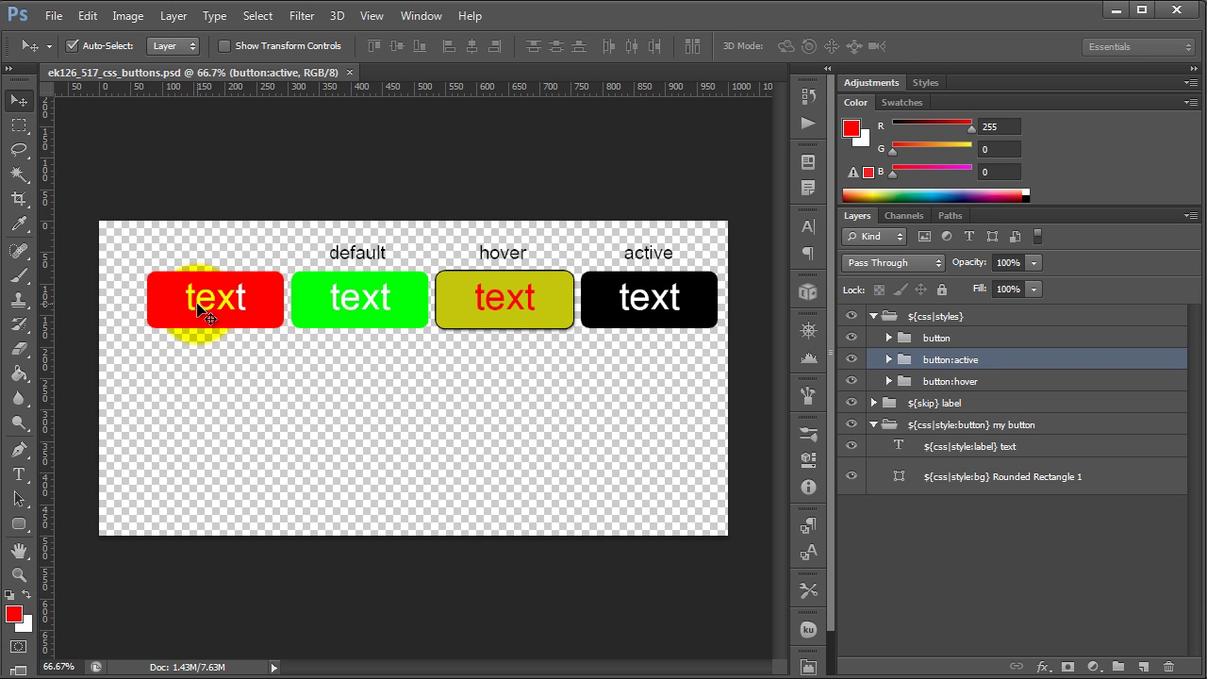
pyautogui.click(971, 429)
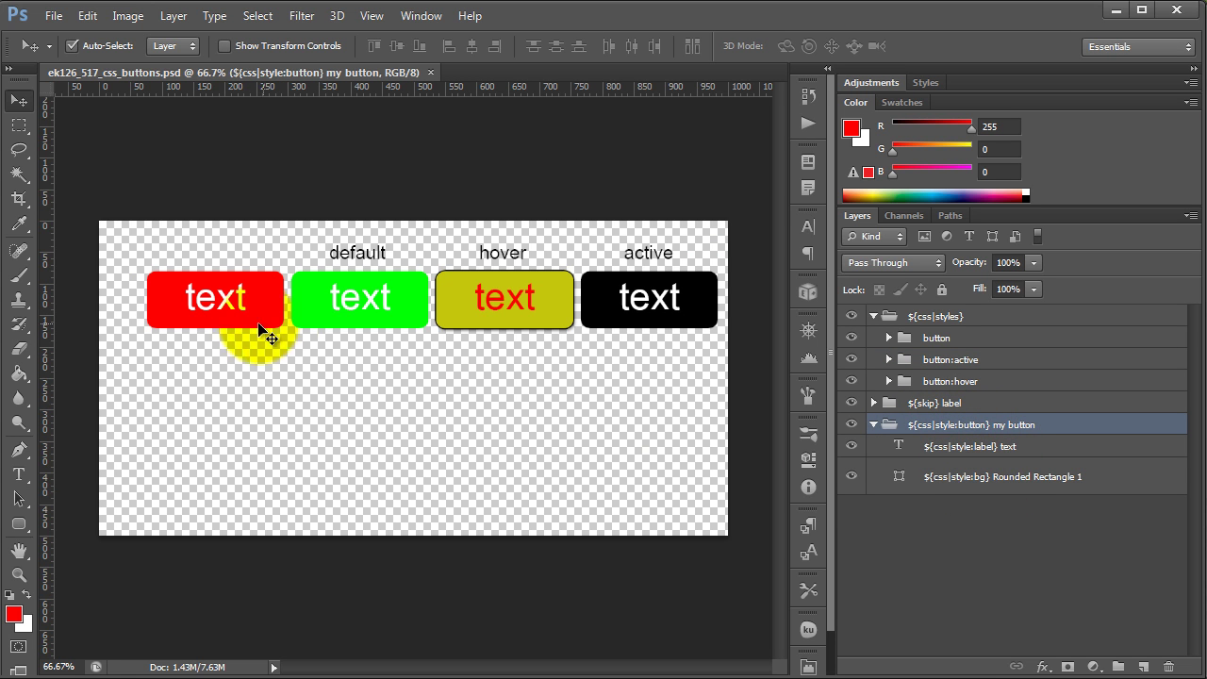
pyautogui.click(945, 318)
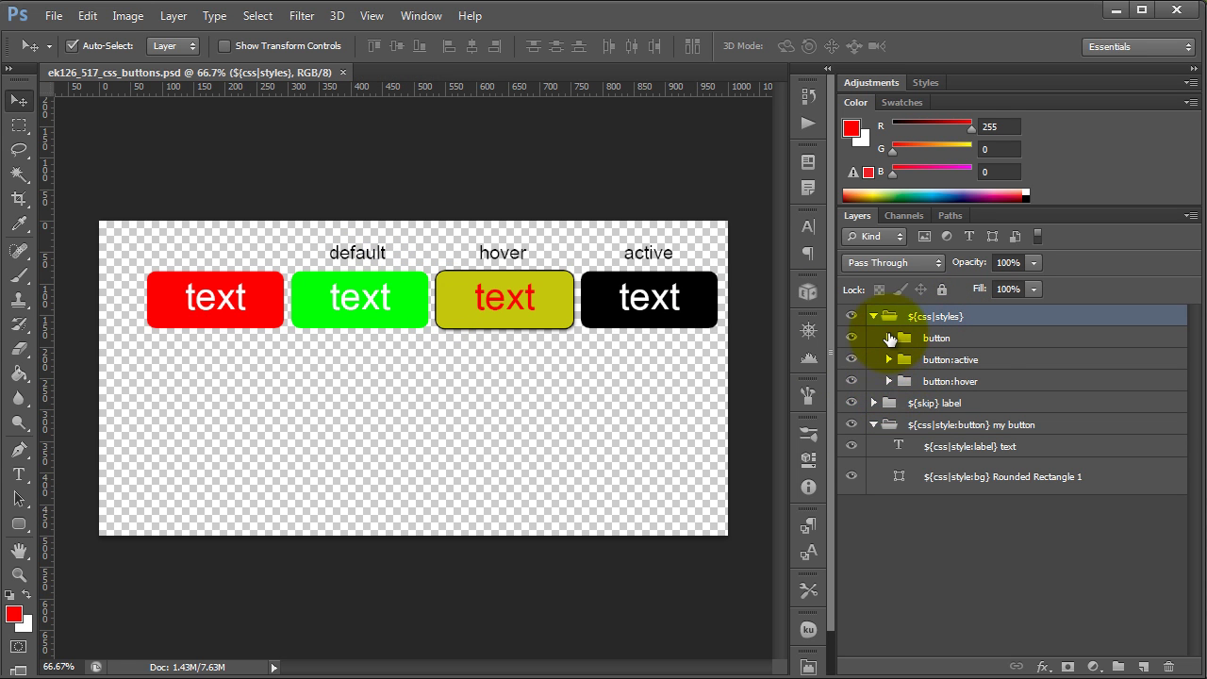
pyautogui.click(888, 338)
pyautogui.click(888, 338)
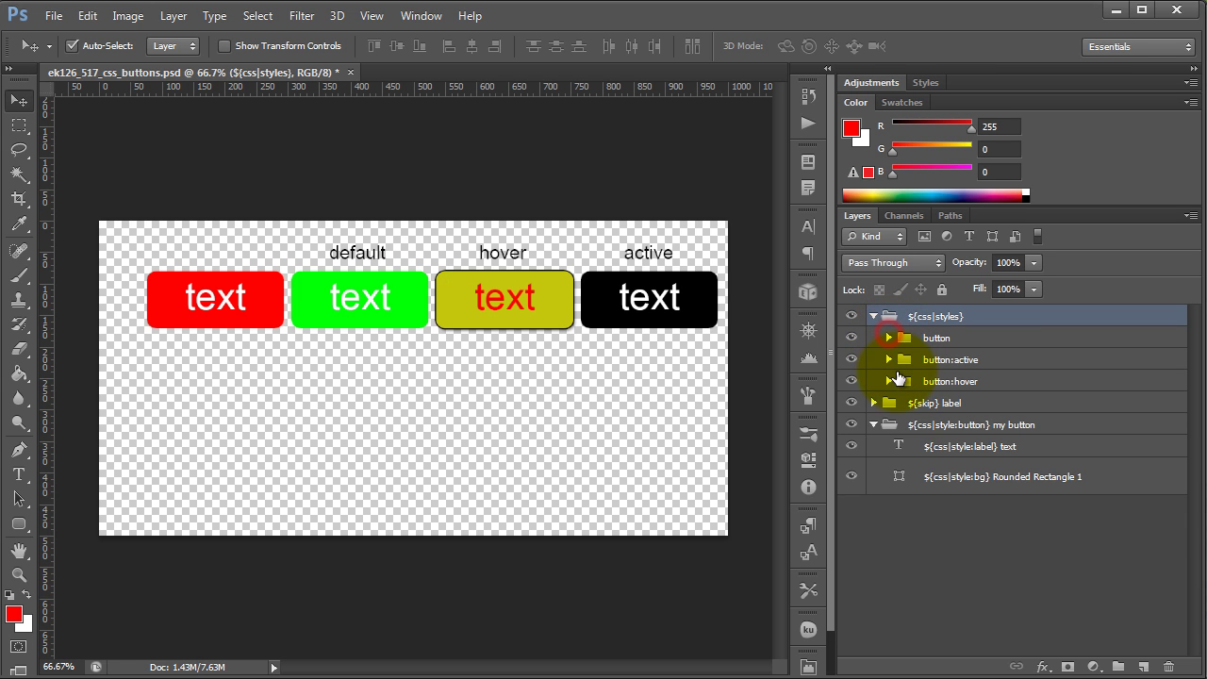
pyautogui.click(888, 359)
pyautogui.click(888, 441)
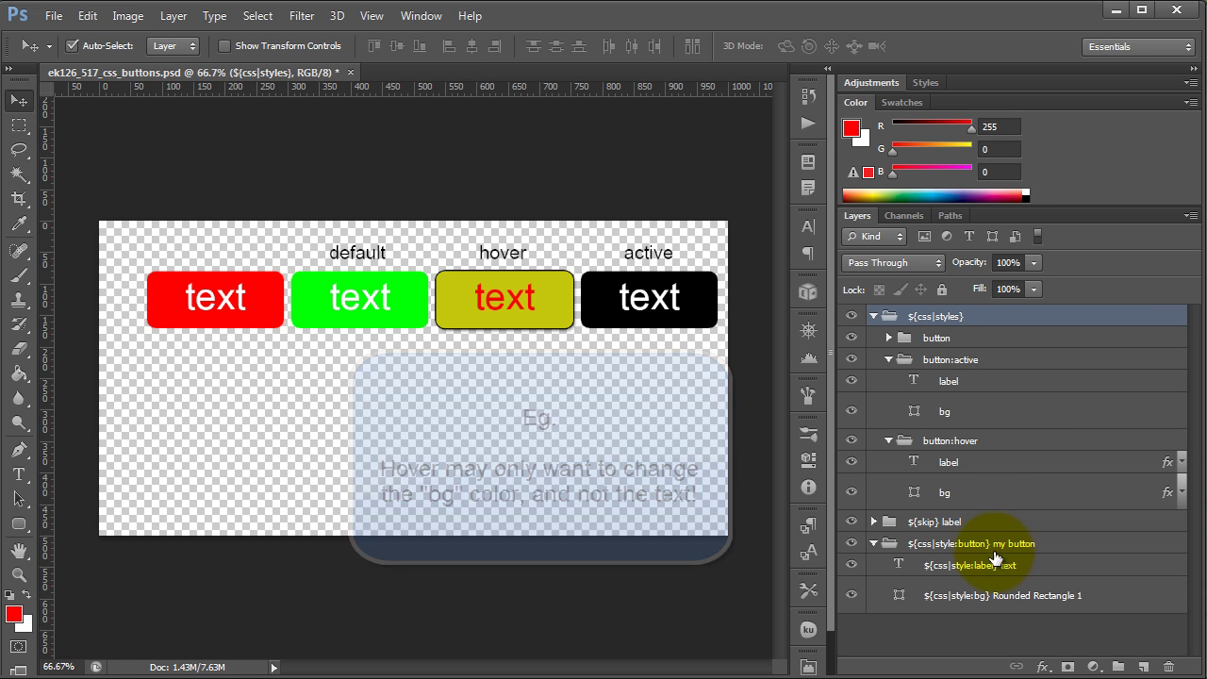
# Step: Rename the "my button" group to "${css|style:button text_button} my button" to give it a second CSS style
pyautogui.click(985, 545)
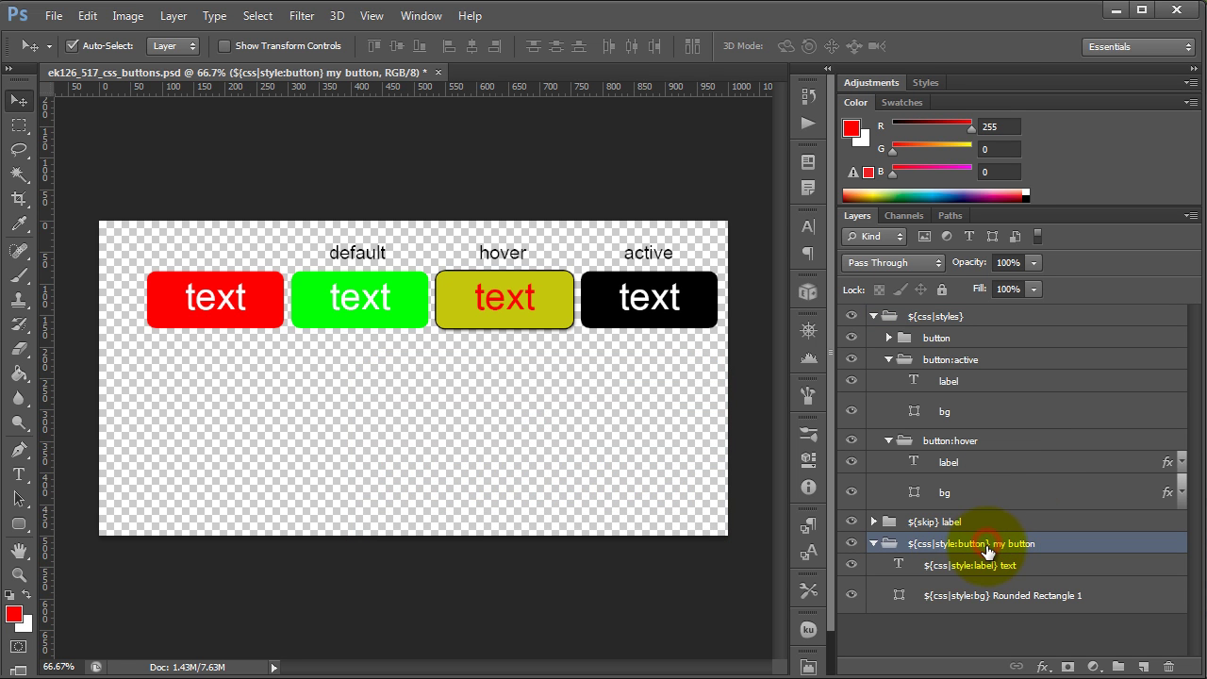
pyautogui.doubleClick(980, 545)
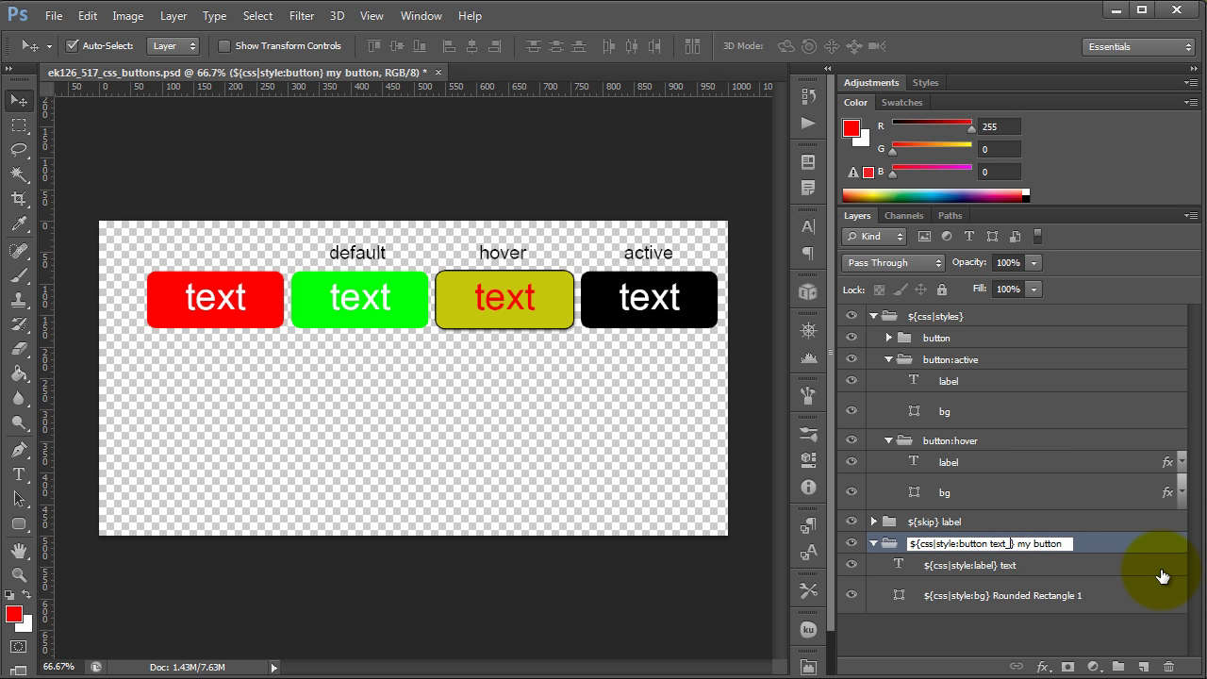
pyautogui.write('text_button')
pyautogui.press('Return')
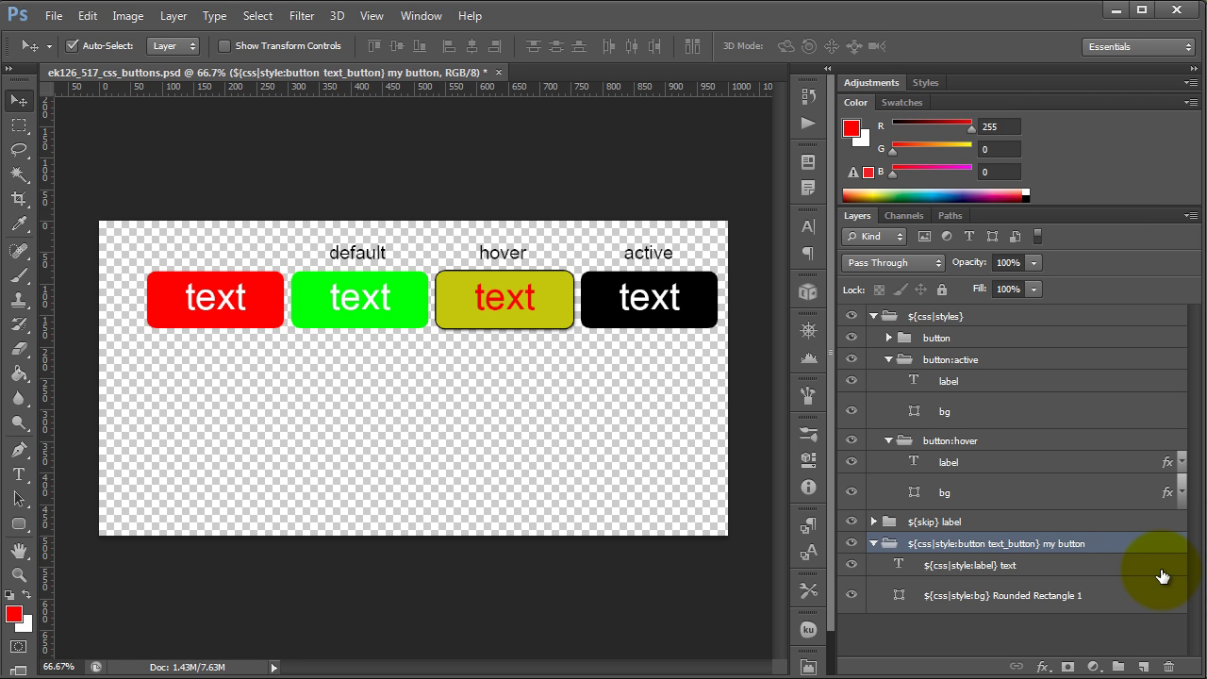